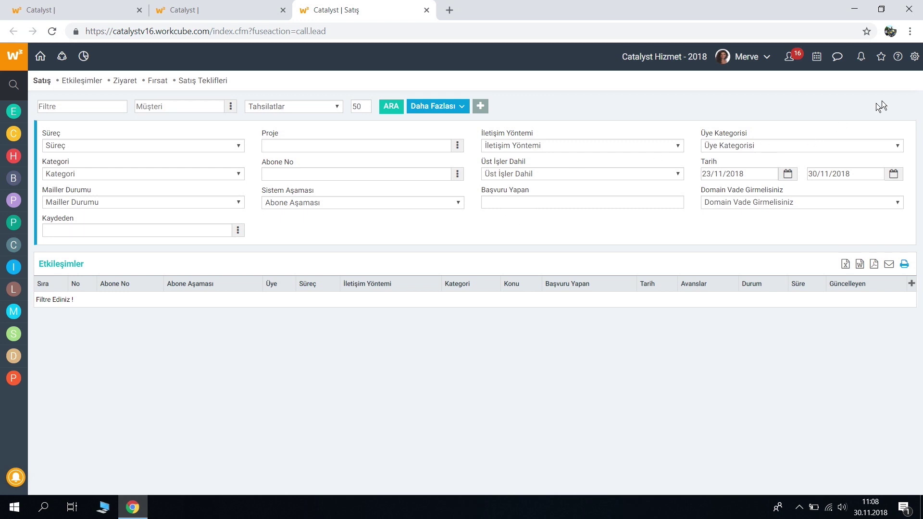
Open the BPM process list (Süreçler) in a new browser tab and switch to it.
click(914, 56)
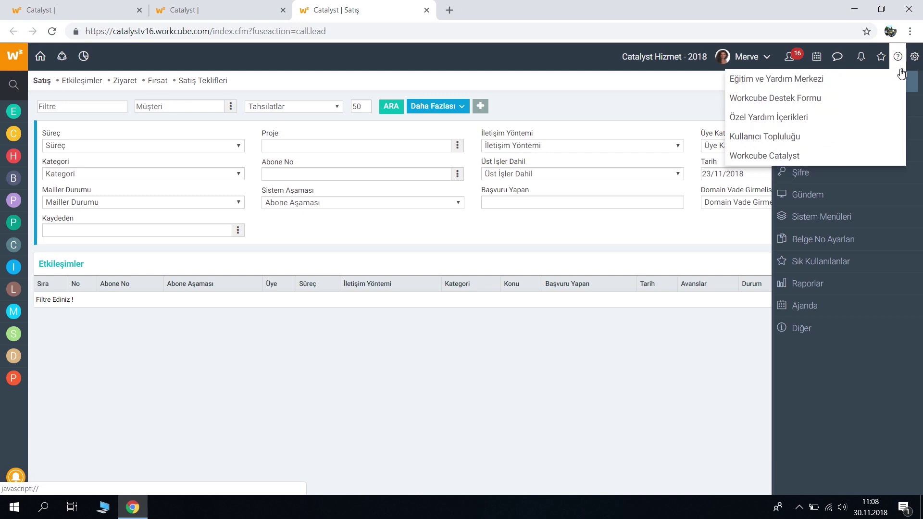
click(858, 88)
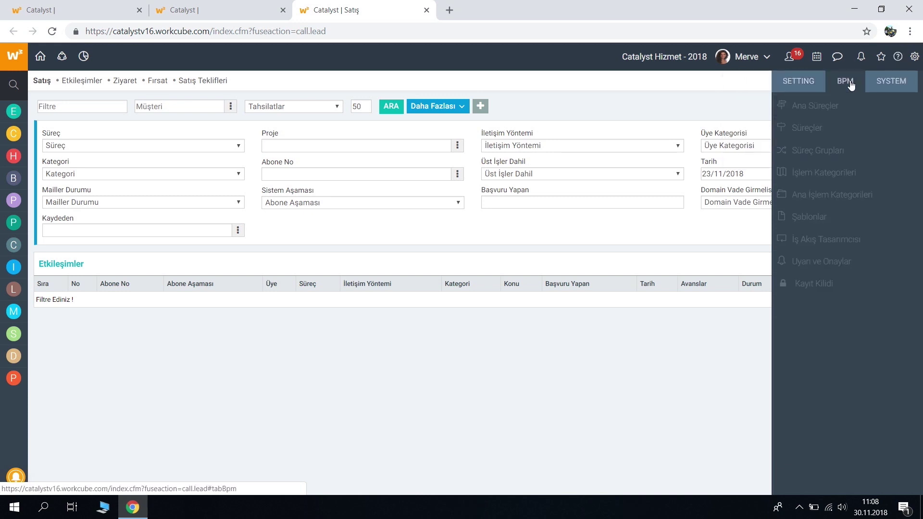
right_click(828, 129)
click(831, 140)
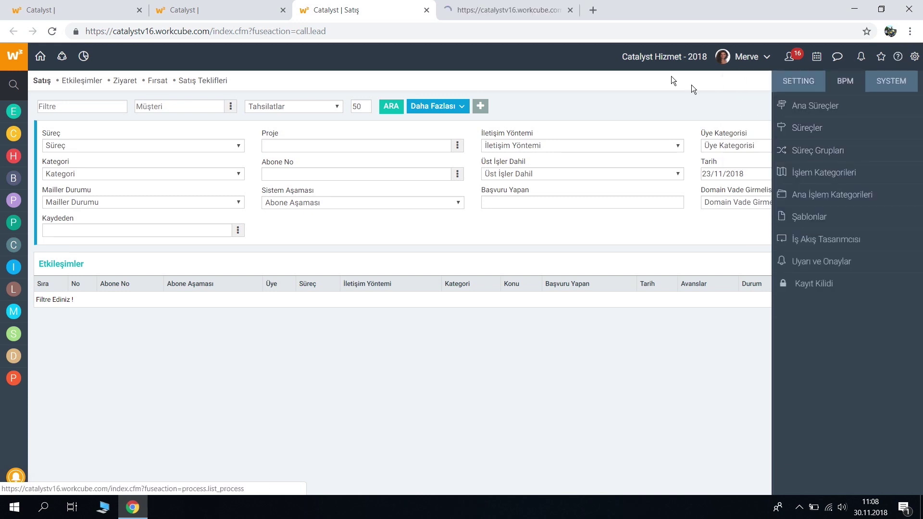
click(523, 8)
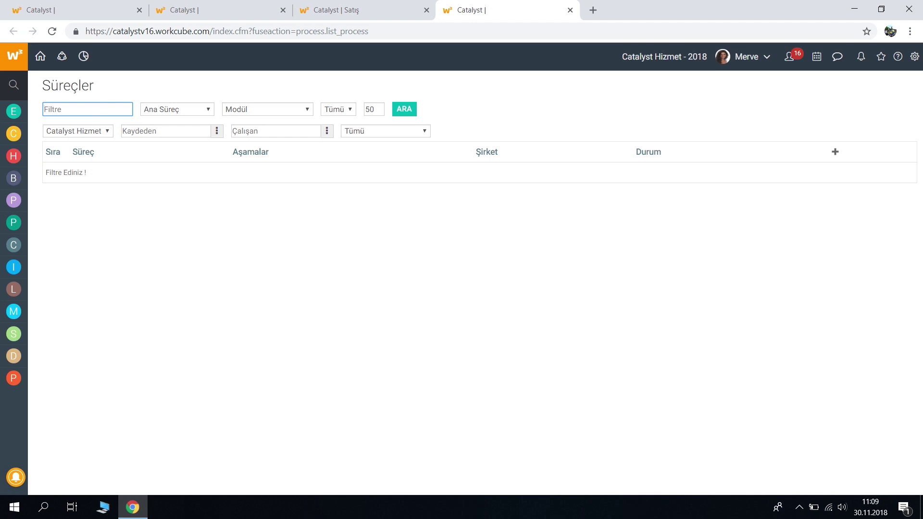
List all processes, filter them by "call" and open the Callcenter Helpdesk process.
key(Return)
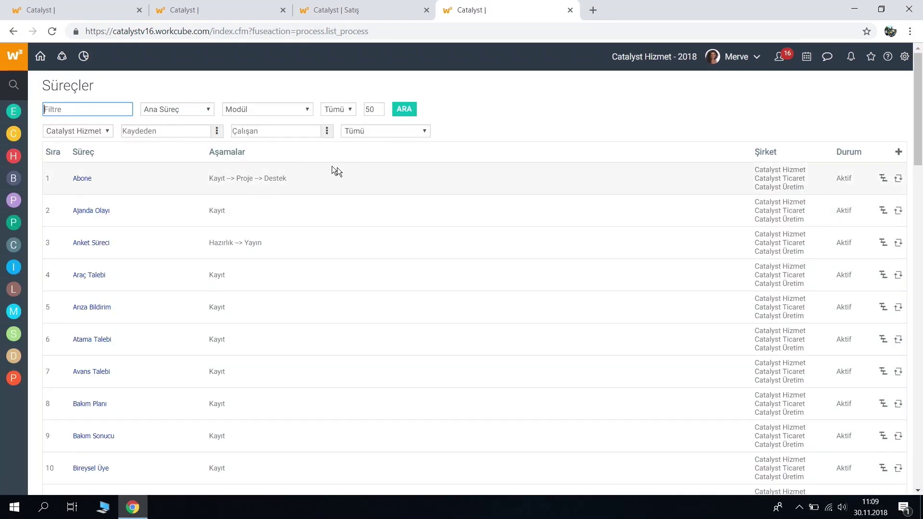
scroll(348, 189, down, 2)
scroll(346, 190, up, 2)
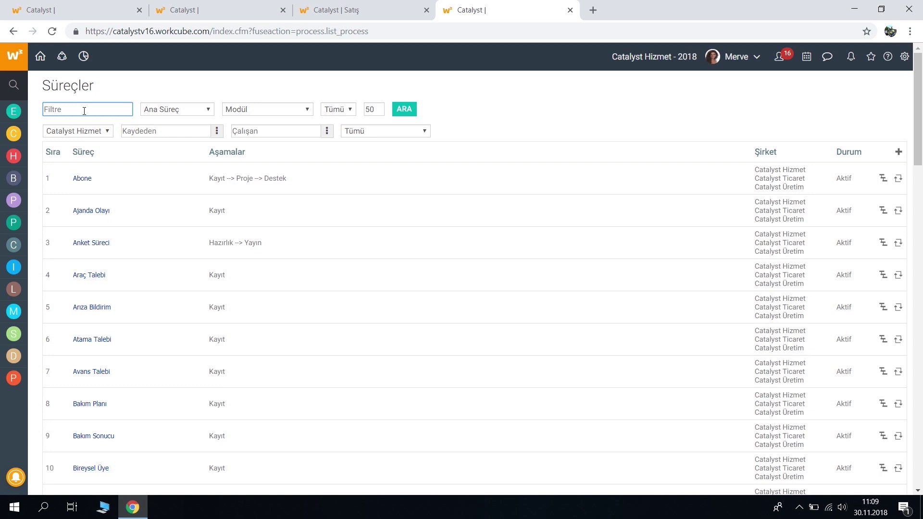
text(call)
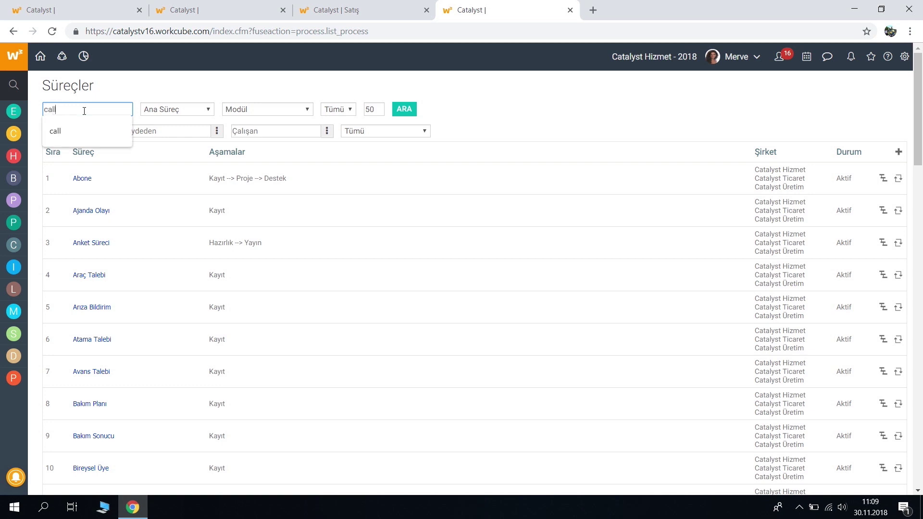
key(Return)
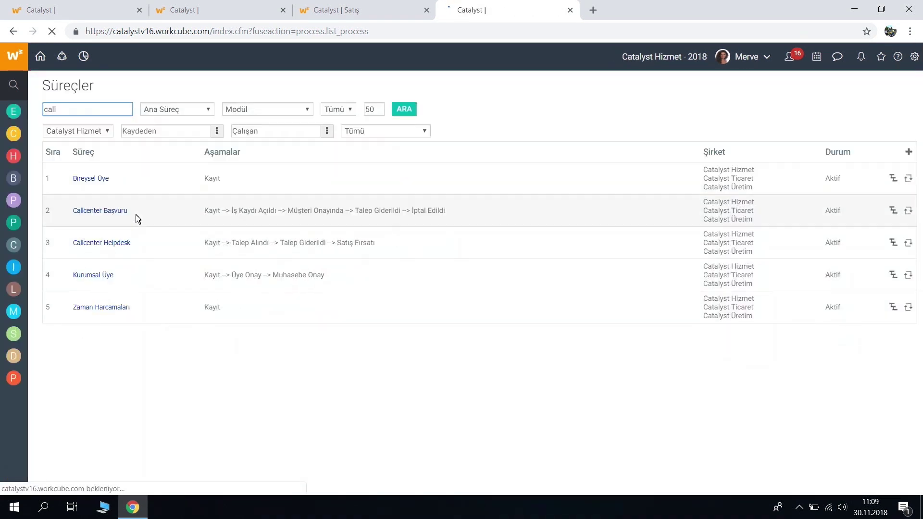
click(121, 244)
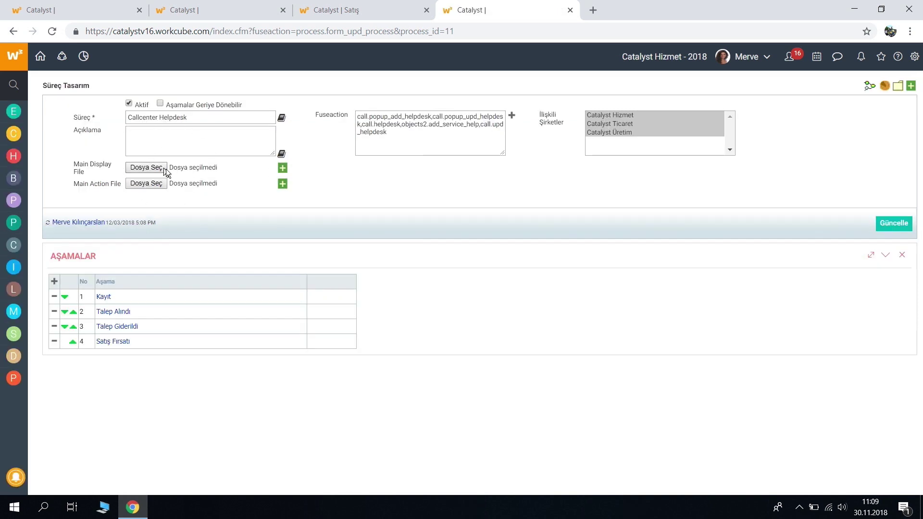
Review the Kayıt stage of the Callcenter Helpdesk process, including its authorised positions, and close its details.
click(200, 118)
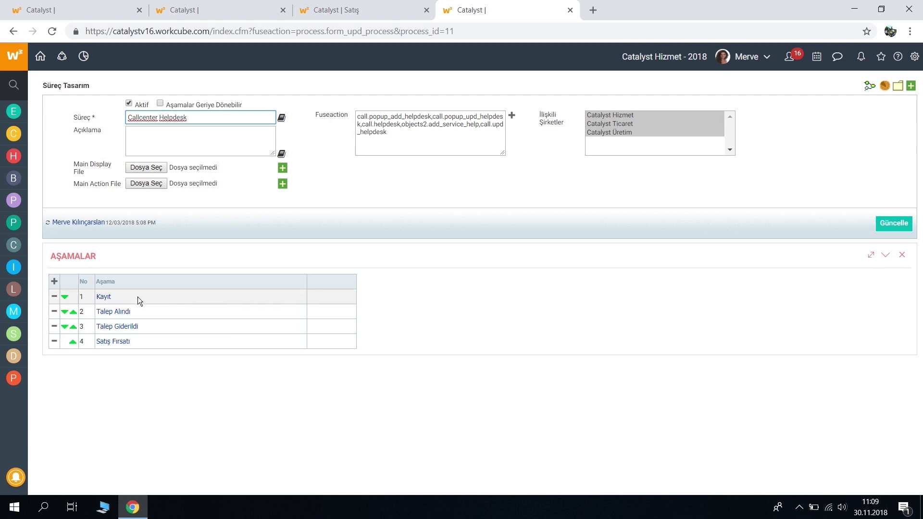
click(103, 297)
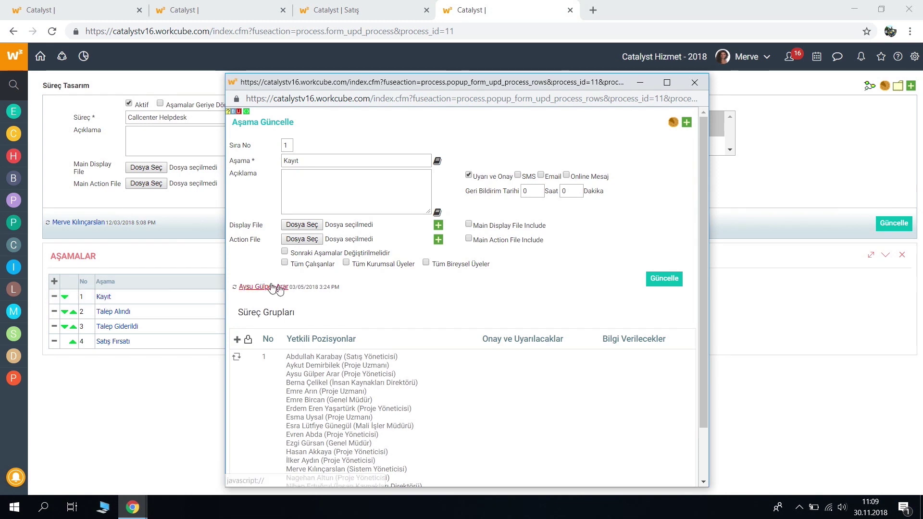
scroll(375, 303, down, 2)
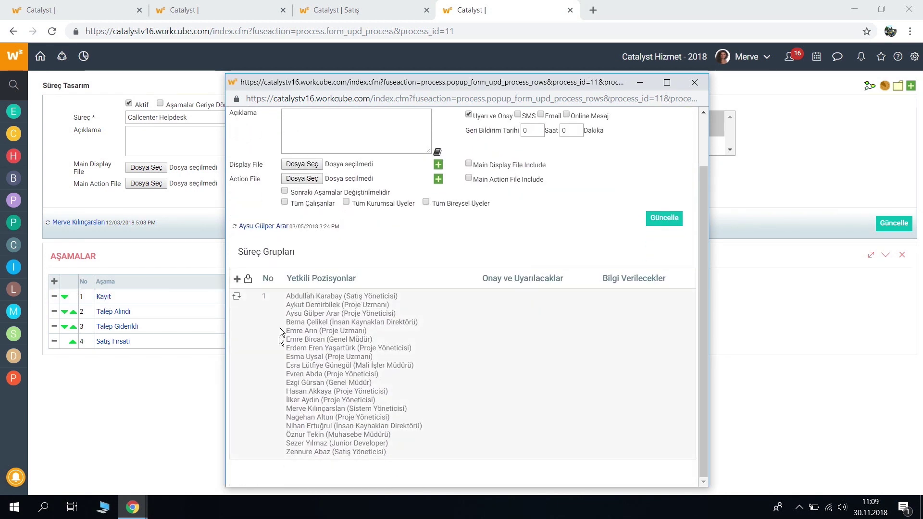
click(695, 84)
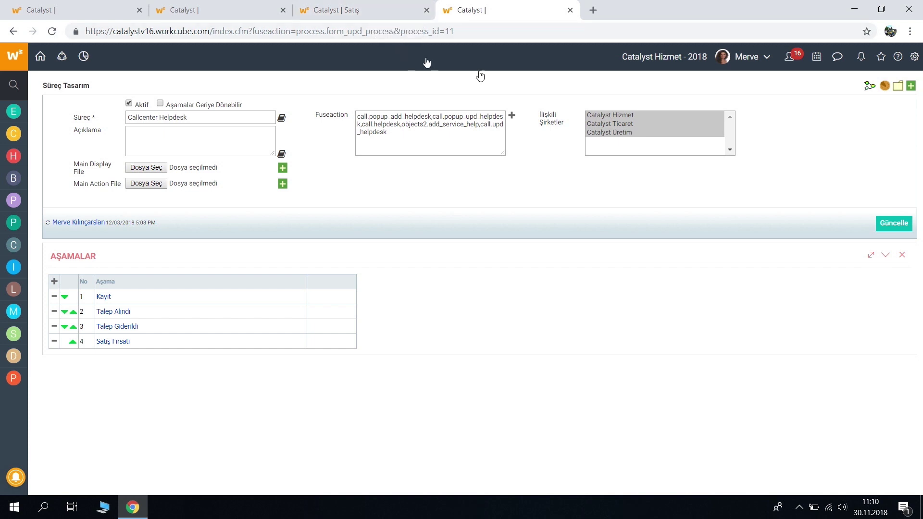
Open the system Parametreler page in a new browser tab and switch to it.
click(914, 57)
click(898, 83)
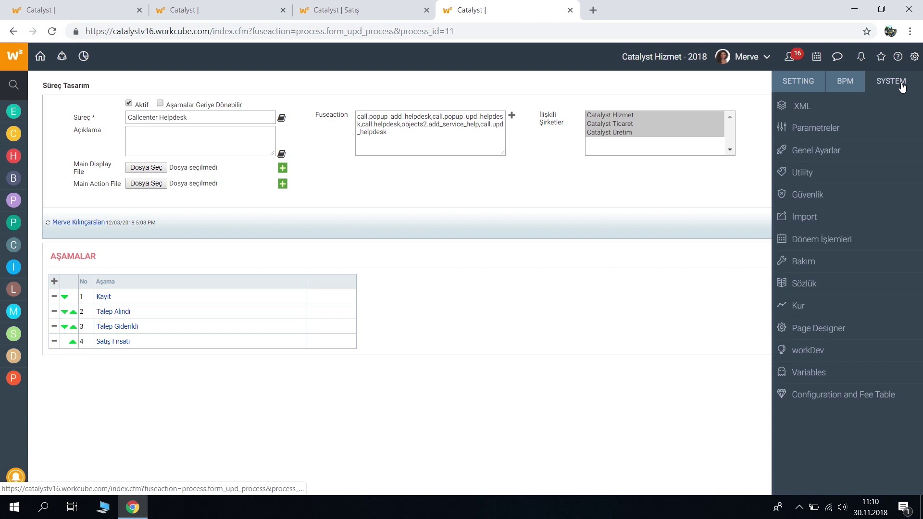
right_click(854, 127)
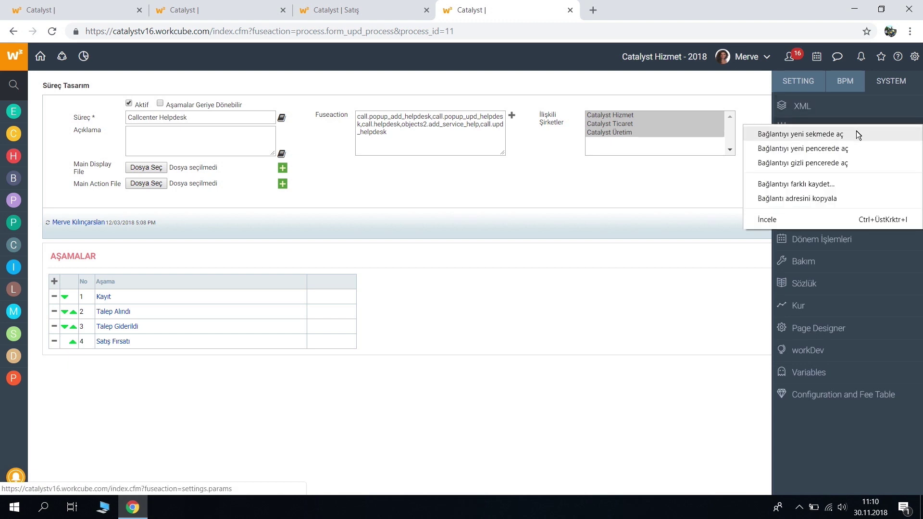
click(855, 133)
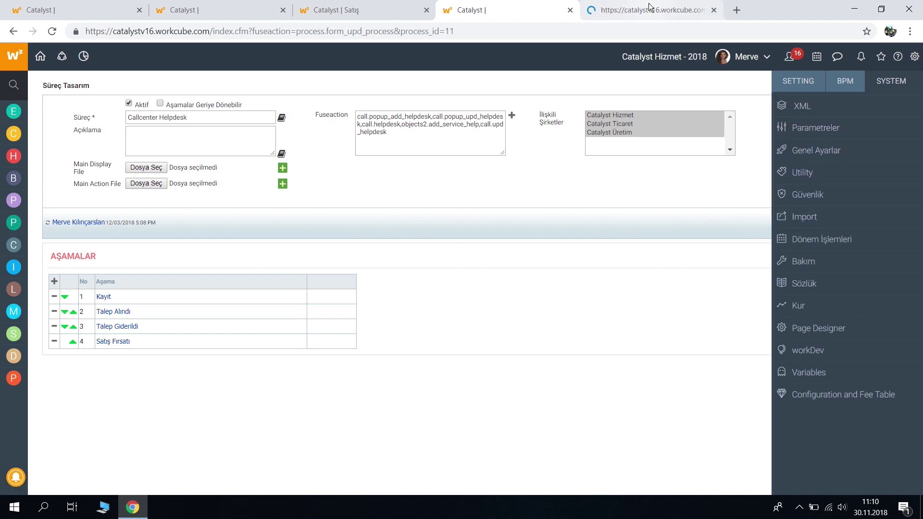
click(652, 10)
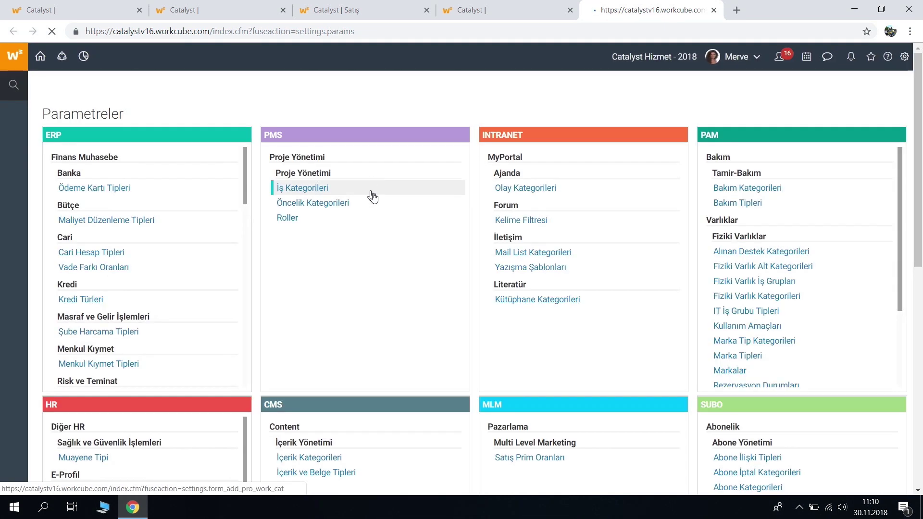
Open Etkileşim Kategorileri from the CRM Call Center parameters in a new browser tab and switch to it.
scroll(418, 221, down, 2)
scroll(418, 218, down, 6)
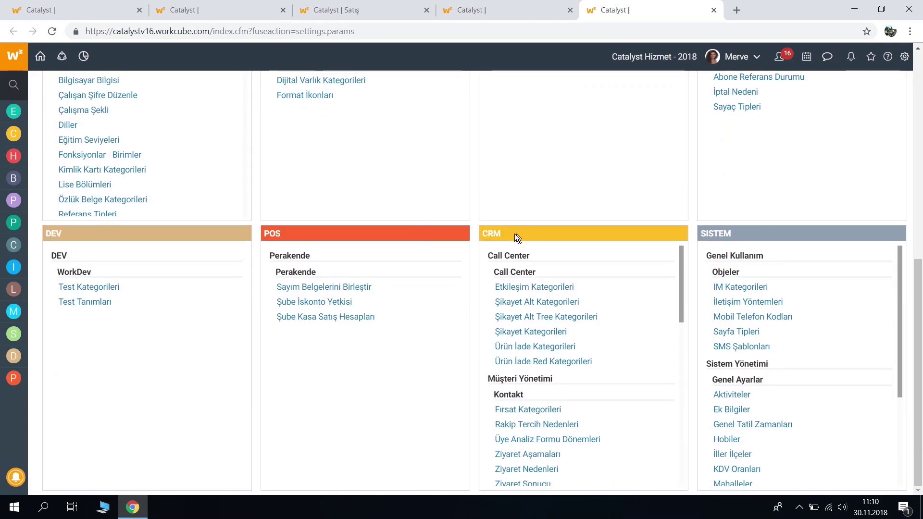
right_click(524, 288)
click(536, 295)
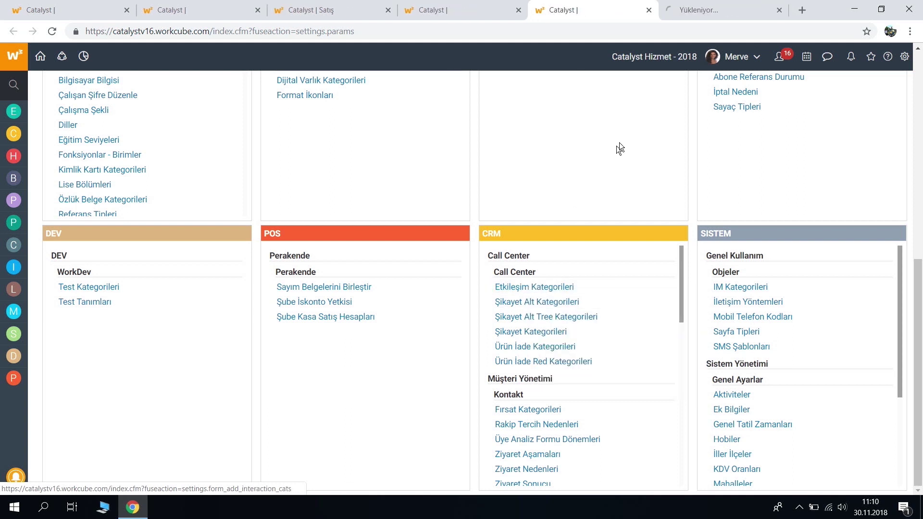
click(689, 10)
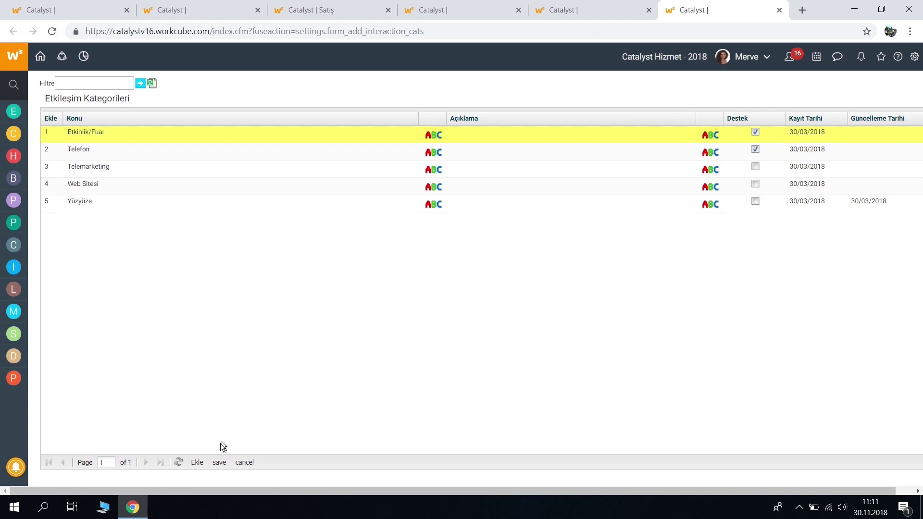
Add an interaction category with the subject Danışmanlık and save it.
click(197, 463)
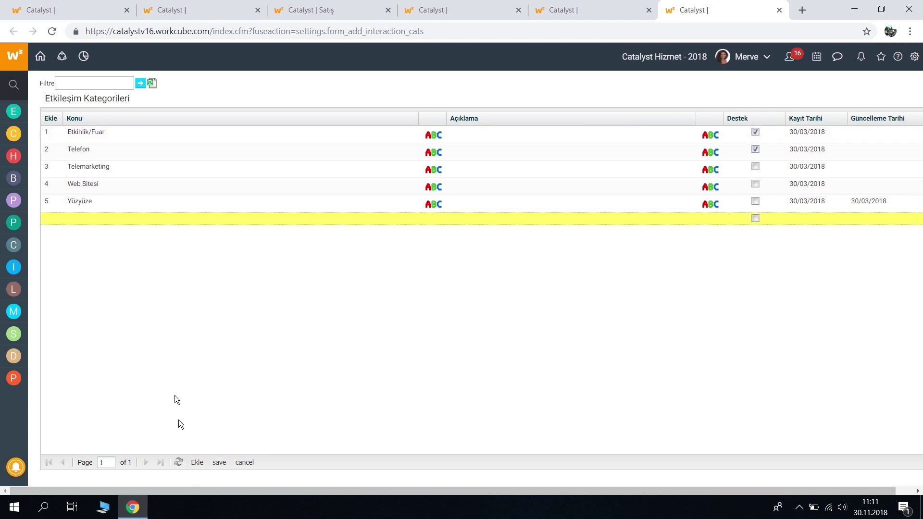
click(83, 220)
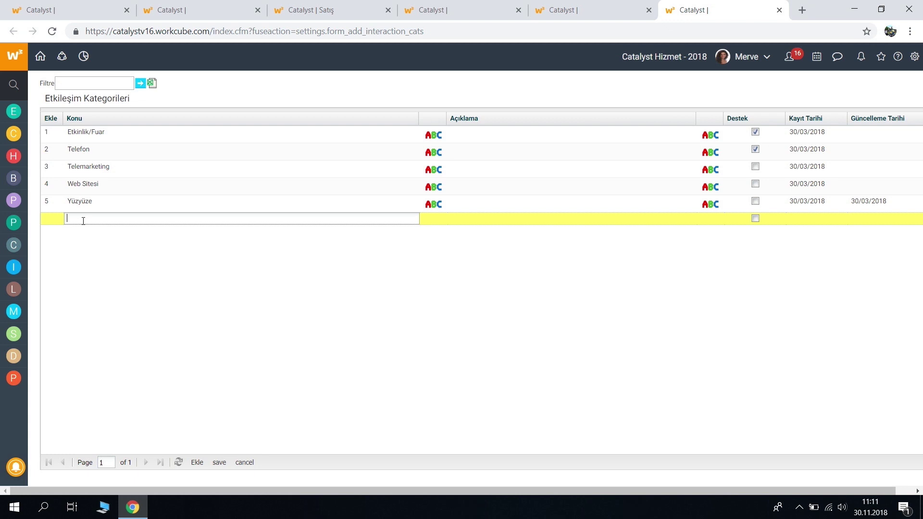
text(Danışmanlık)
click(120, 250)
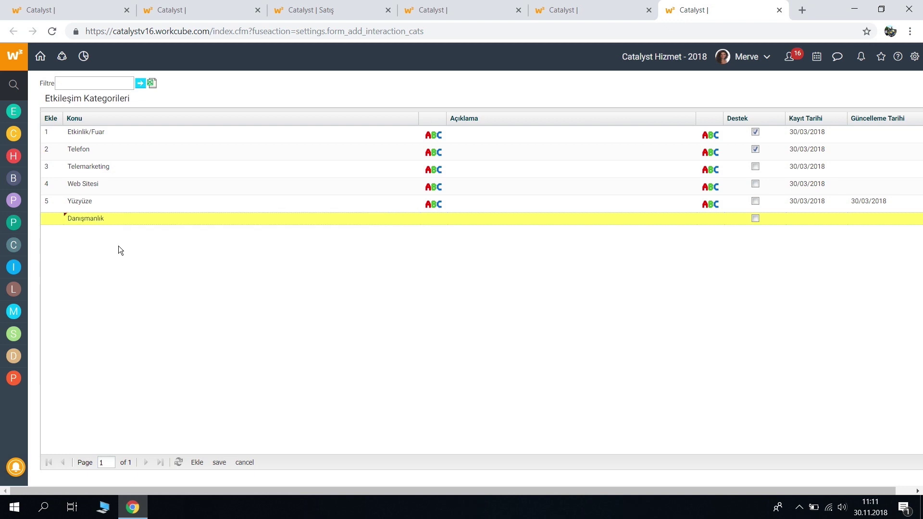
click(220, 462)
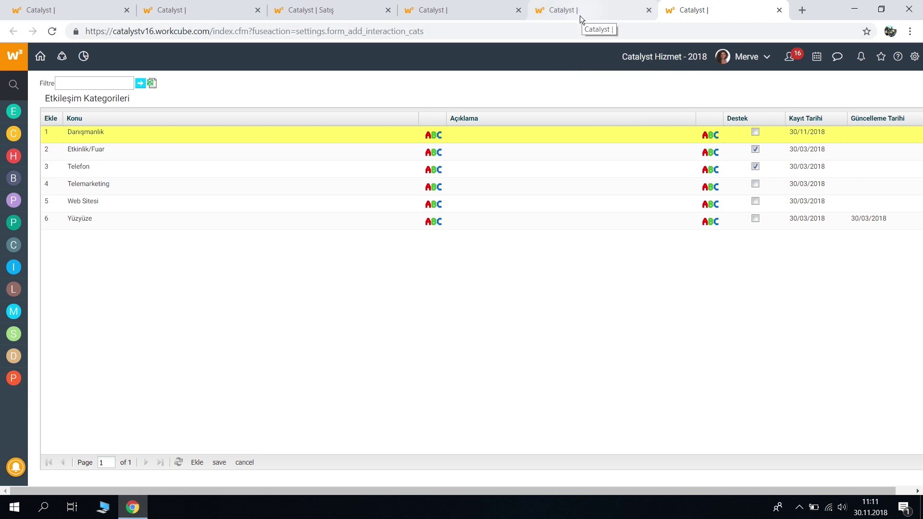
Close the interaction categories, parameters and process design pages and return to the Satış interactions list without its settings menu.
click(779, 10)
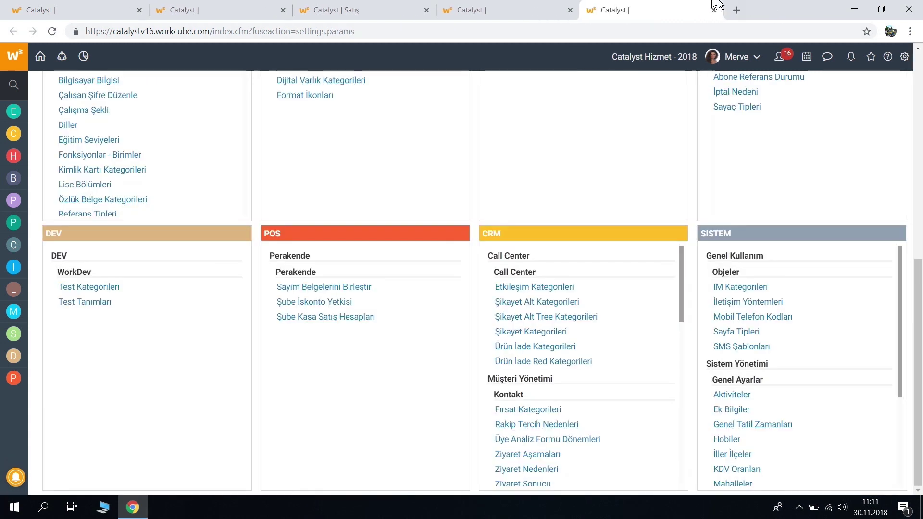
click(714, 10)
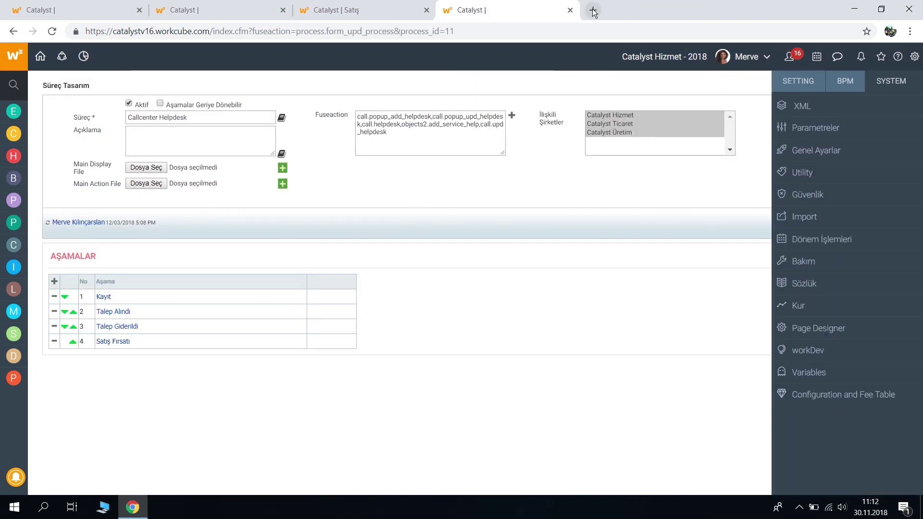
click(570, 9)
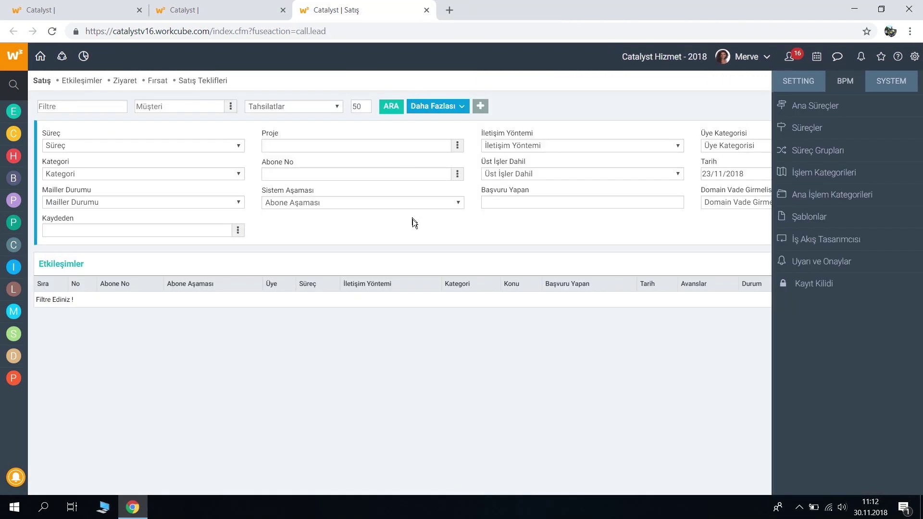
click(438, 262)
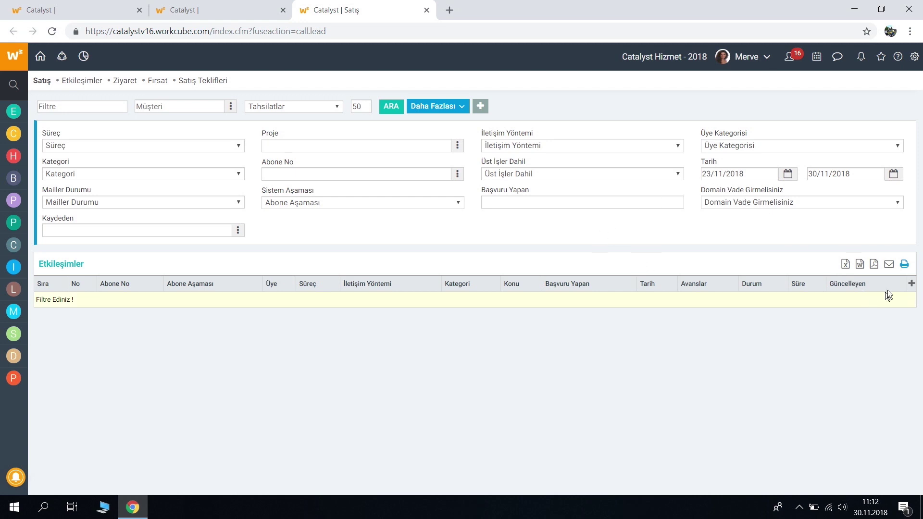
Start a new interaction record and check the calendar of its Başvuru Tarihi field.
click(911, 285)
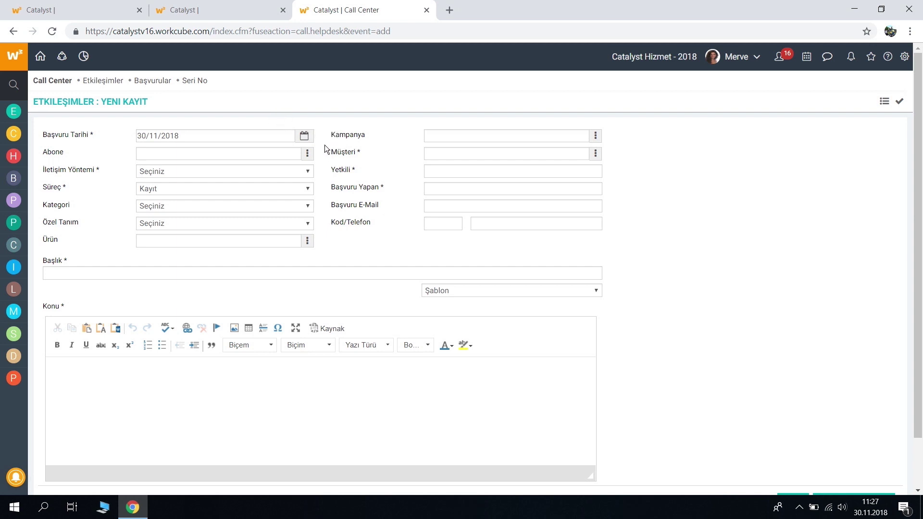
scroll(325, 145, down, 1)
scroll(326, 144, up, 1)
click(305, 138)
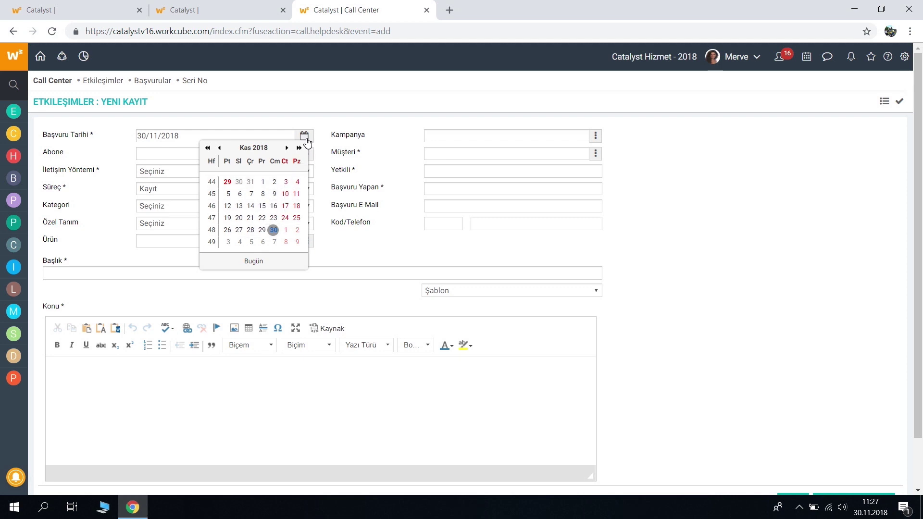
click(312, 135)
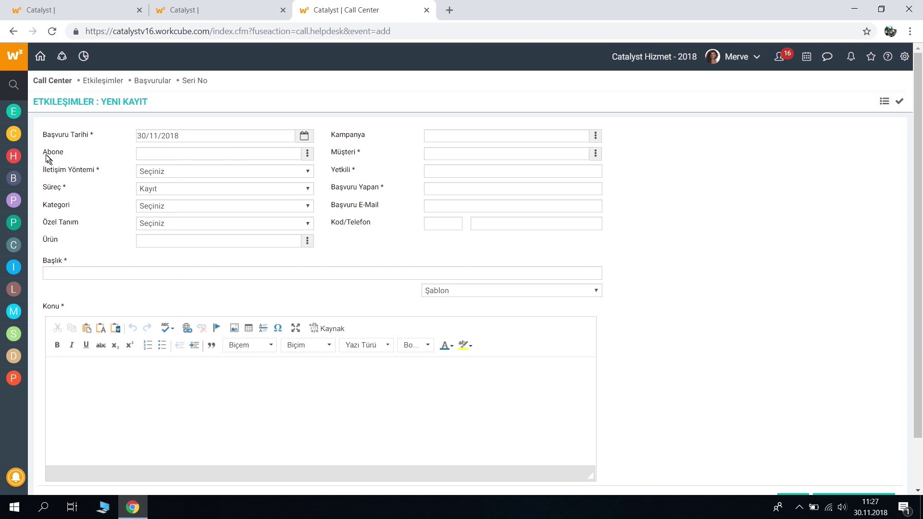
List the active subscribers for the Abone field and select the MİFA Bilgi Sistemleri subscription.
drag(47, 152, 65, 152)
click(307, 154)
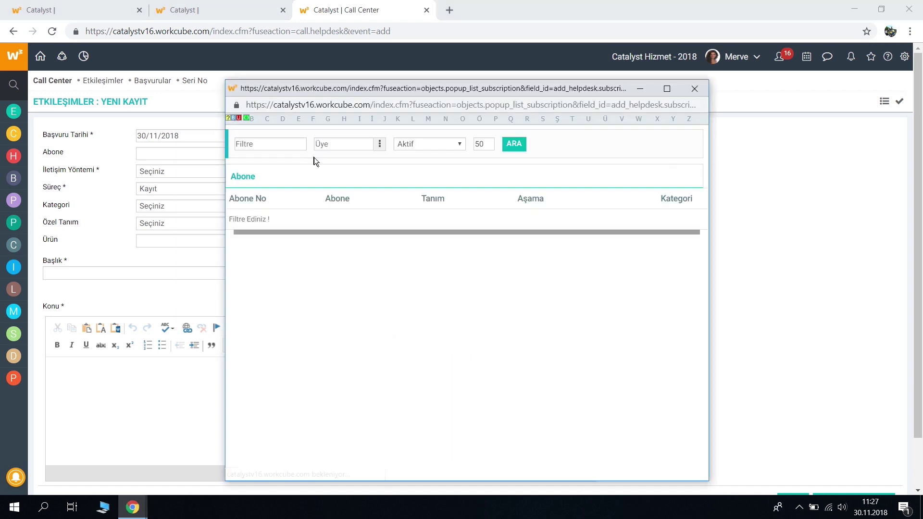
click(513, 143)
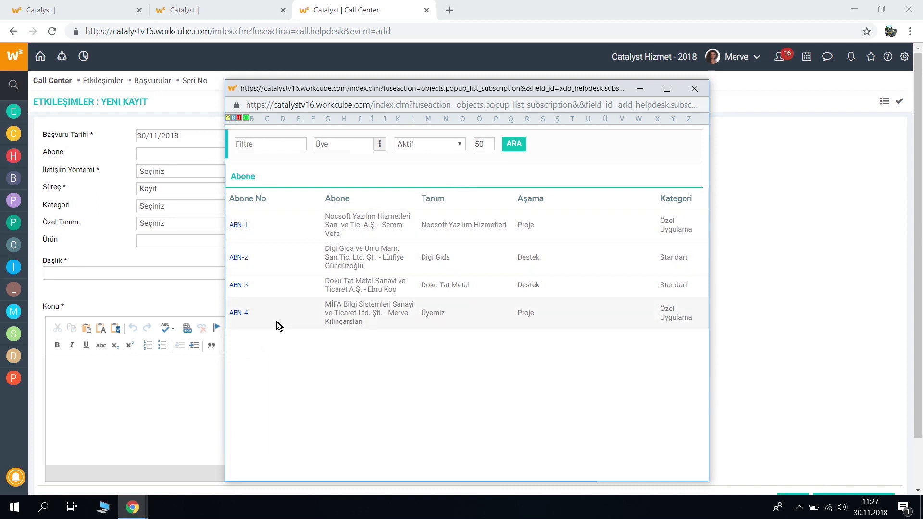
click(239, 315)
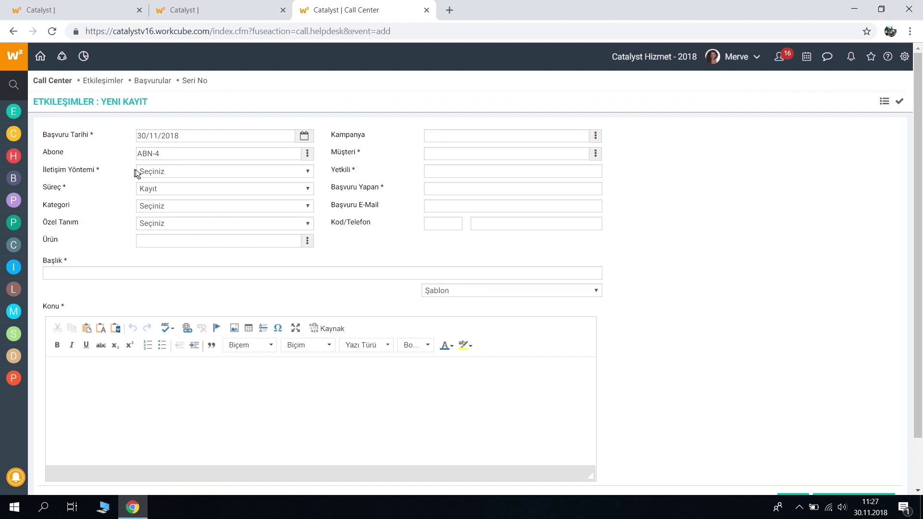
Set the interaction's İletişim Yöntemi to E-Posta, Süreç to Talep Alındı and Kategori to Danışmanlık.
click(149, 172)
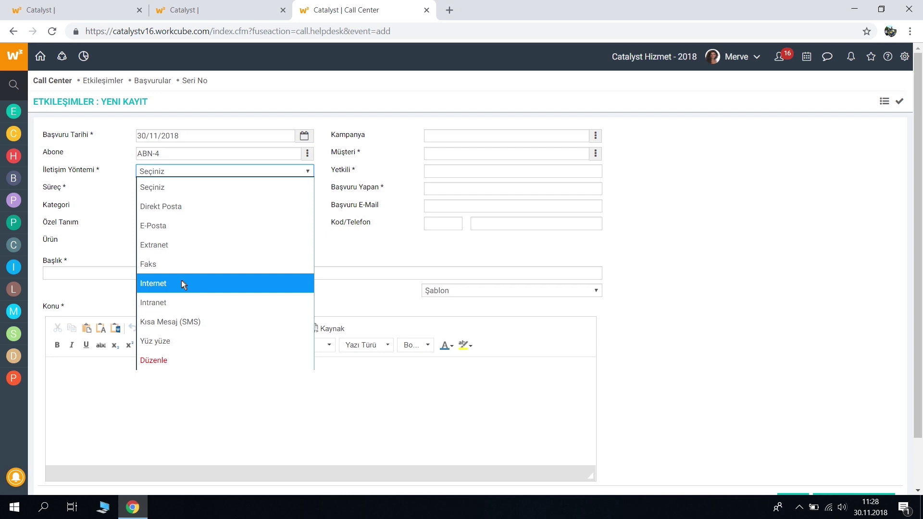
click(161, 226)
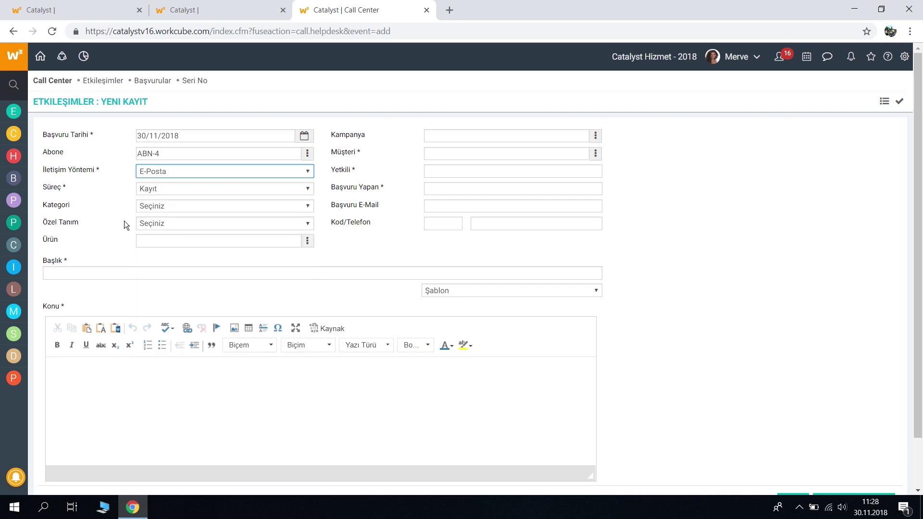
click(150, 190)
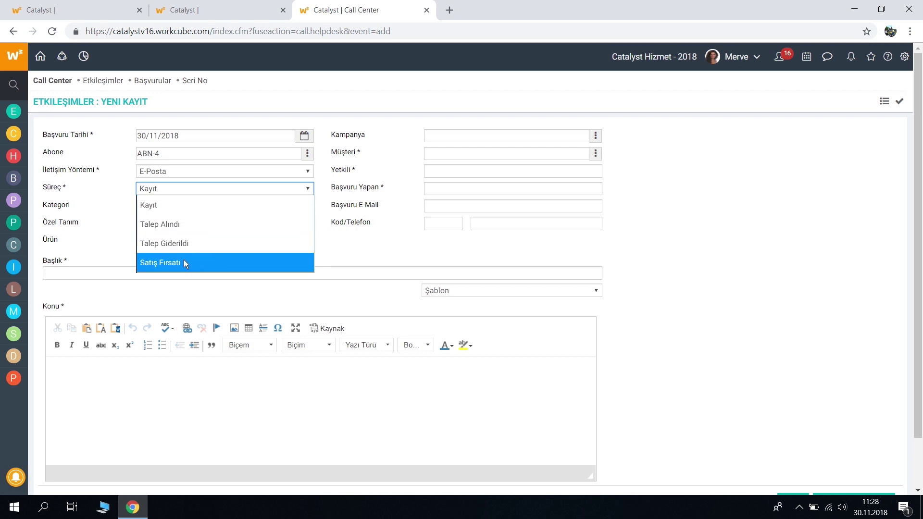
click(177, 225)
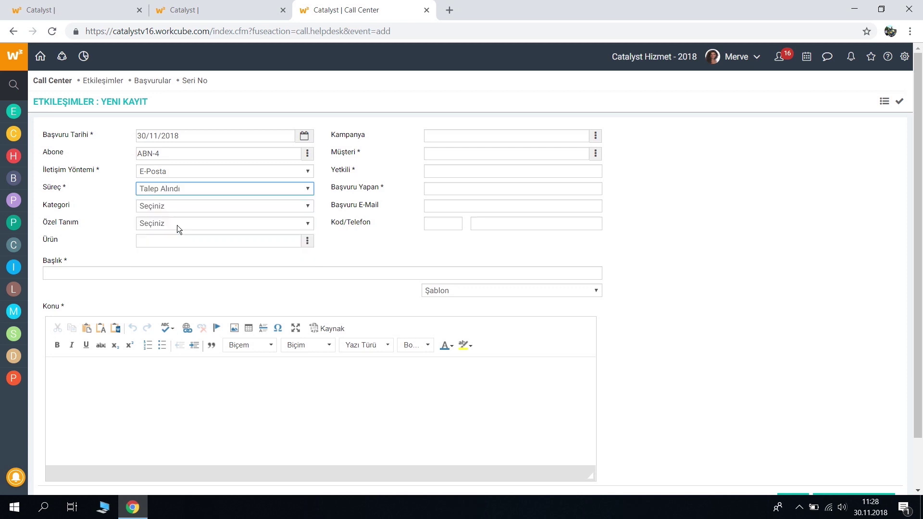
click(157, 207)
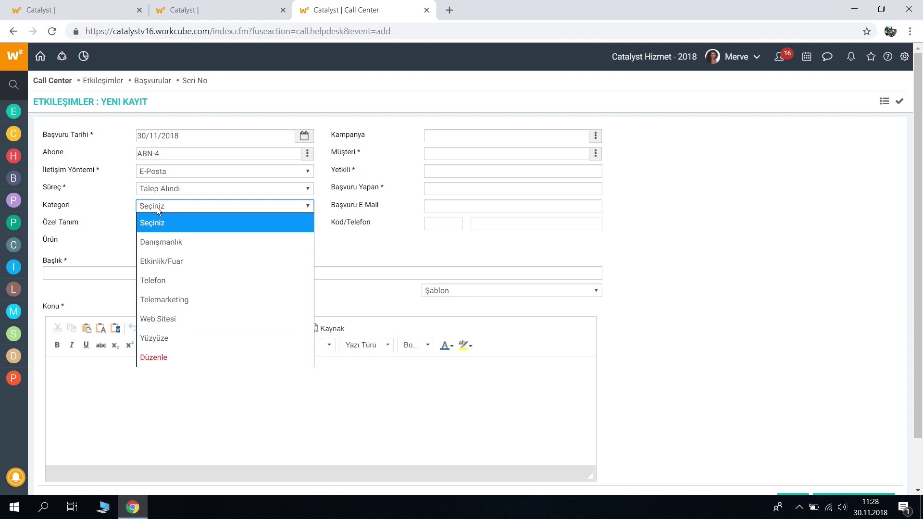
click(169, 242)
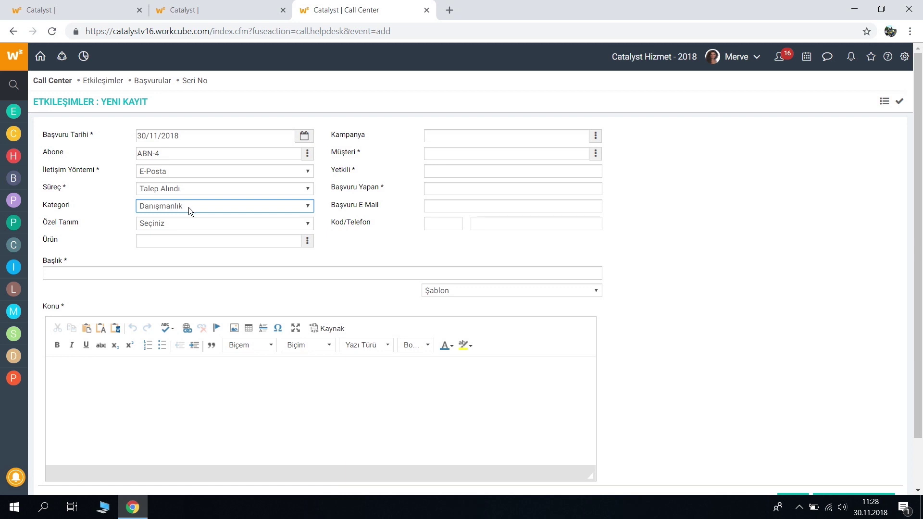
Search the products for danışmanlık and select Danışmanlık Eğitimi for the Ürün field.
drag(87, 224, 65, 222)
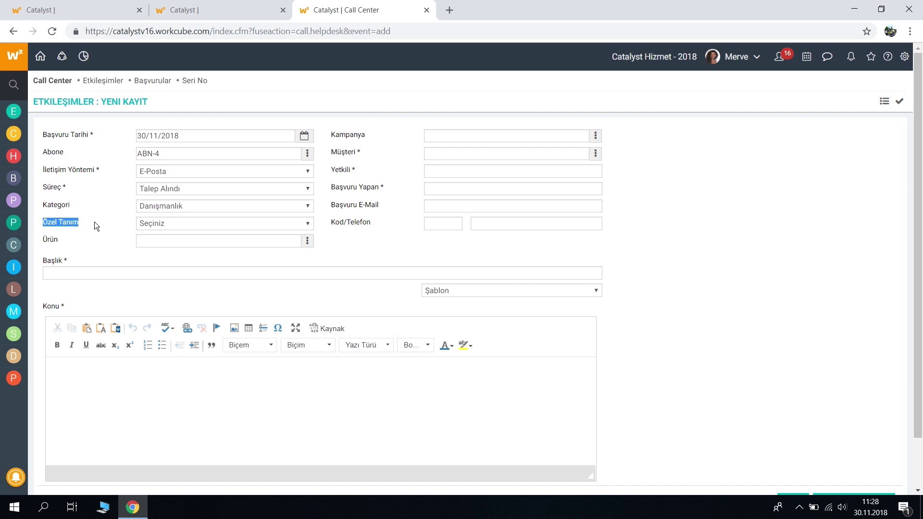
click(94, 226)
click(97, 229)
click(307, 242)
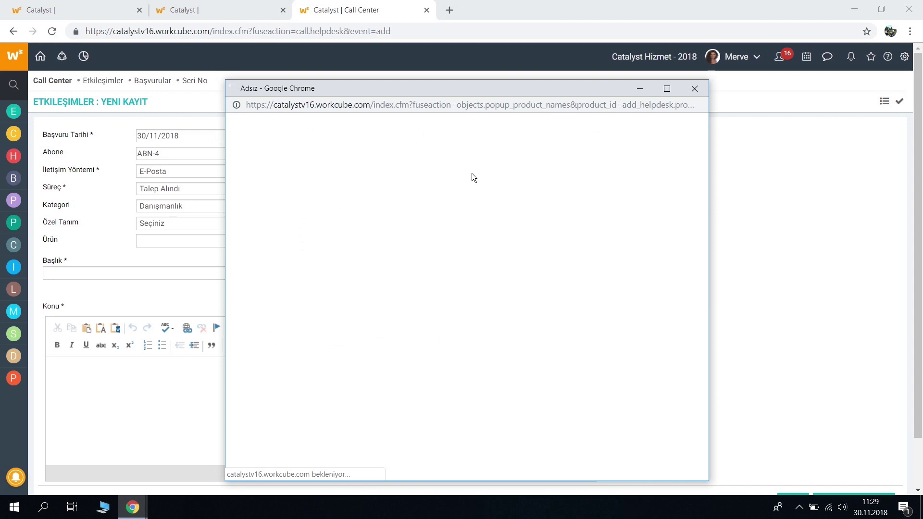
click(433, 154)
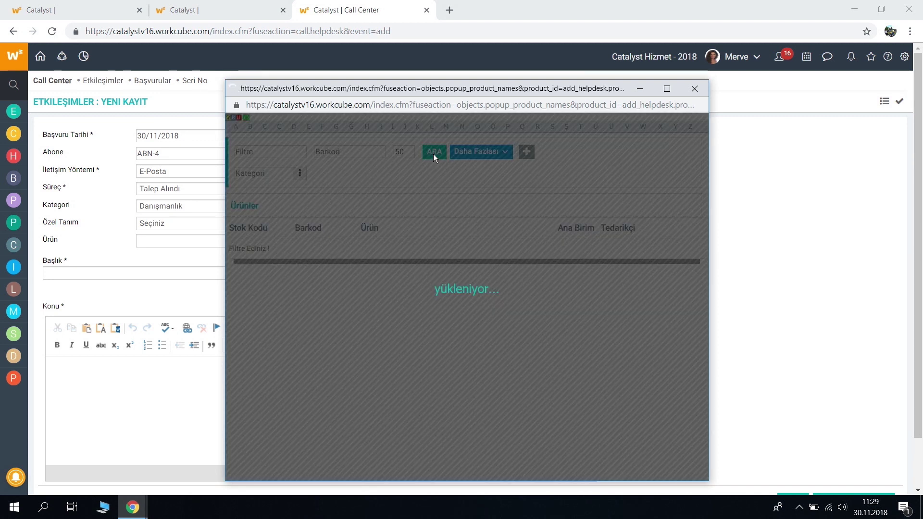
click(303, 151)
text(danışmanlık)
key(Return)
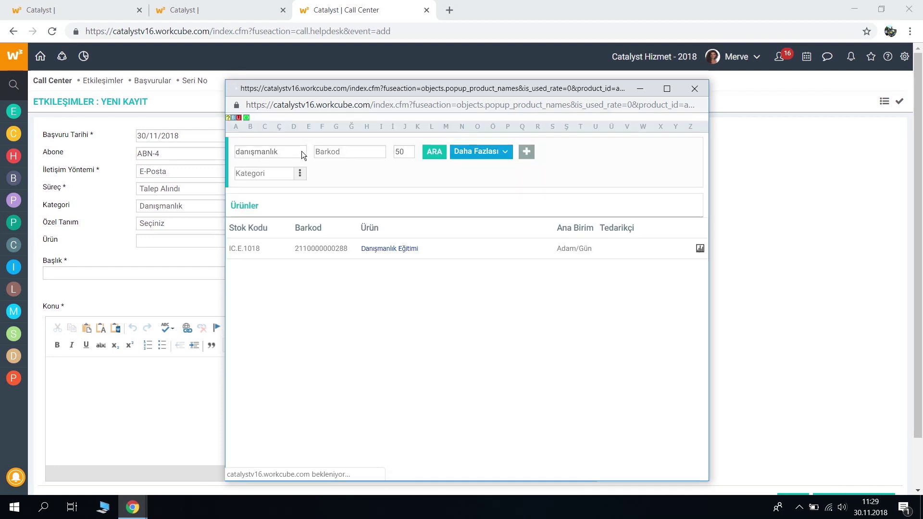
click(380, 252)
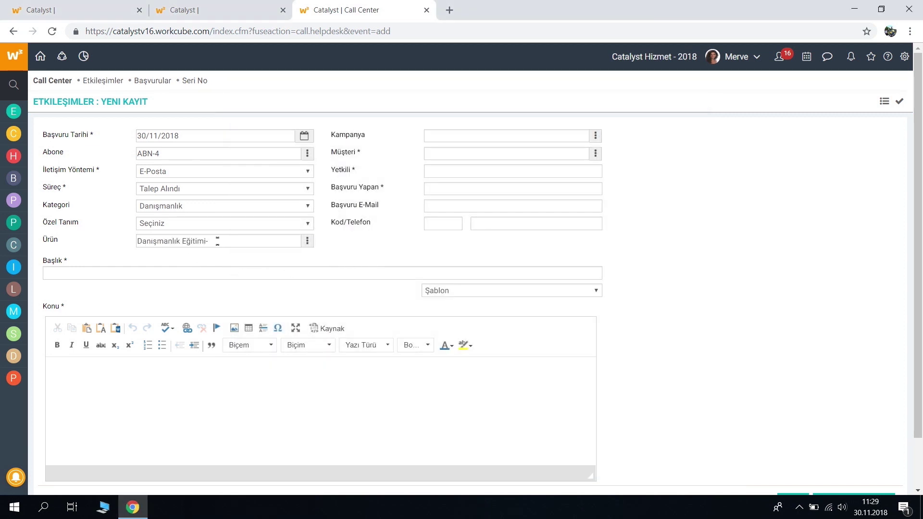
drag(243, 240, 131, 241)
click(186, 256)
List the active campaigns for all dates (Tümü) and select Eğitim Hizmetlerinde %20 İndirim for the Kampanya field.
drag(332, 138, 359, 140)
click(382, 140)
click(595, 136)
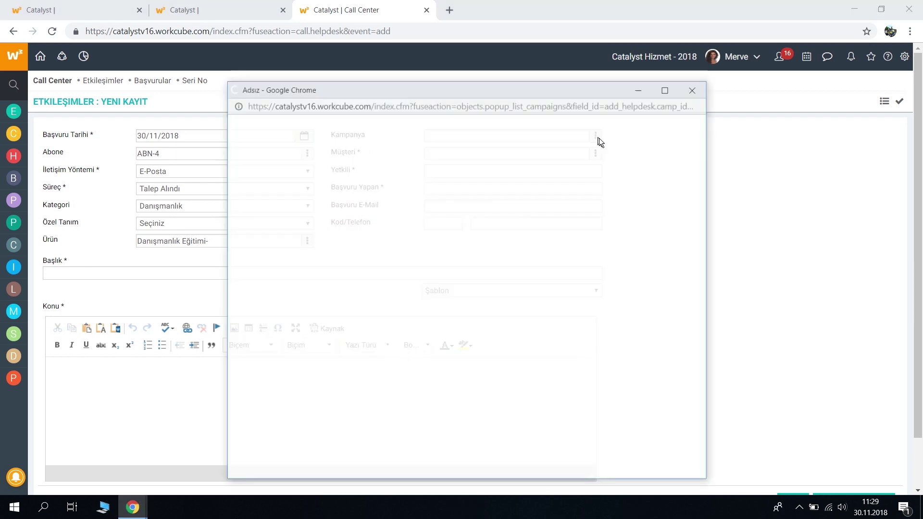
click(671, 133)
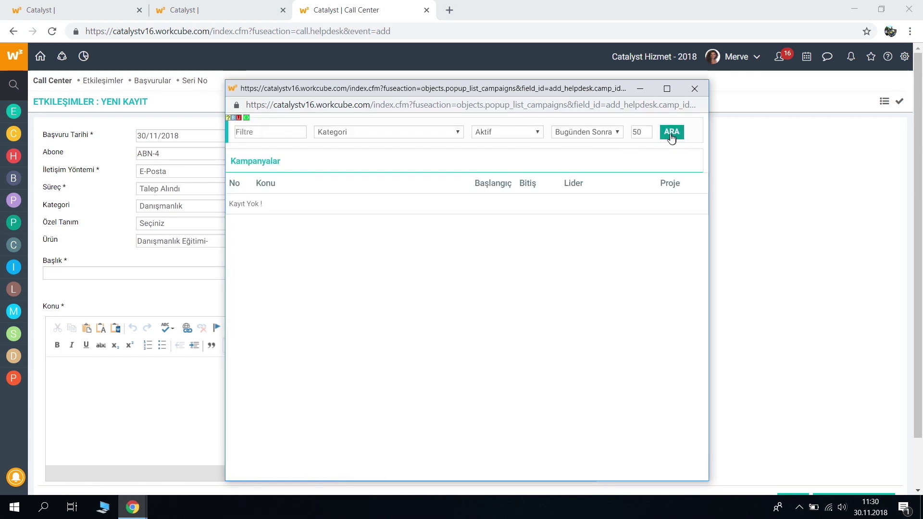
click(593, 134)
click(588, 148)
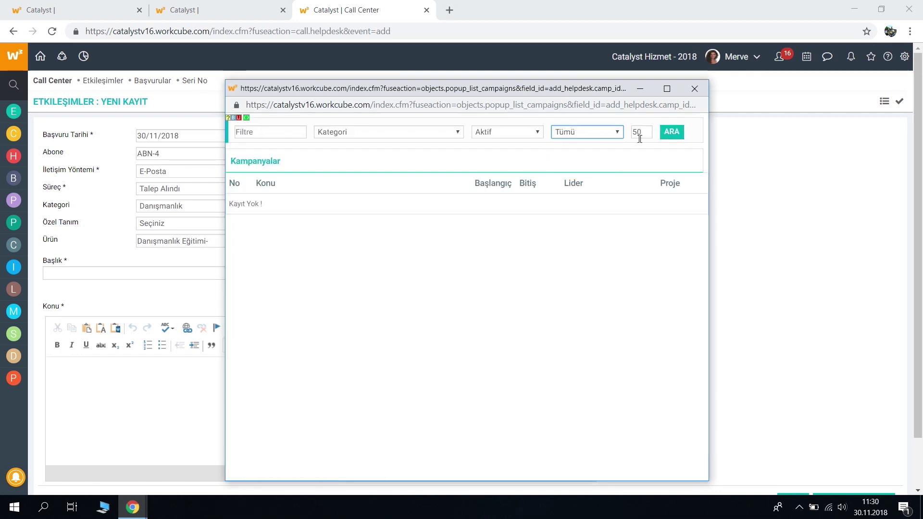
click(670, 133)
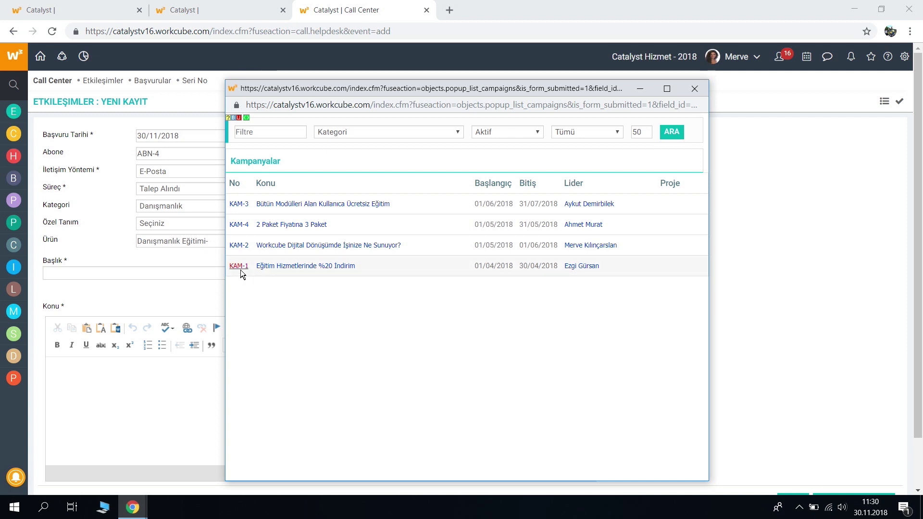
click(308, 267)
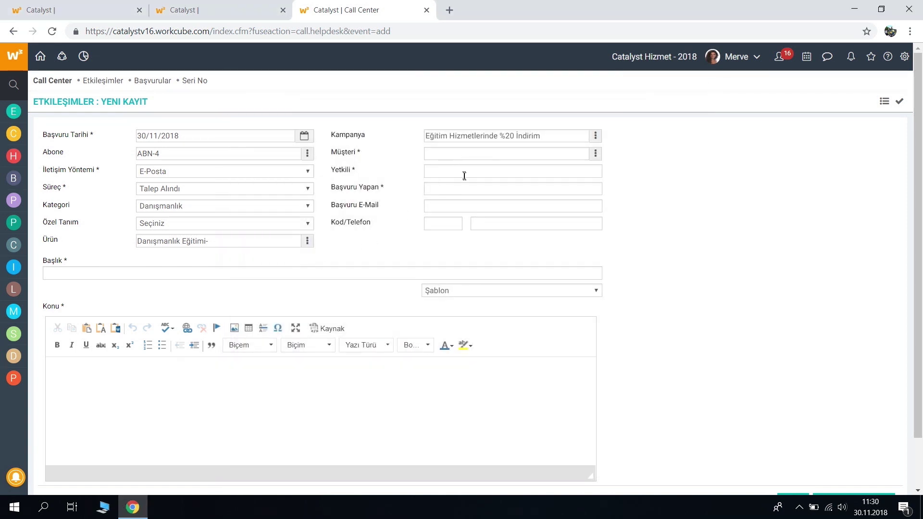
Search the corporate members for mifa and select MİFA Bilgi Sistemleri Sanayi ve Ticaret Ltd. Şti. as the Müşteri.
click(595, 154)
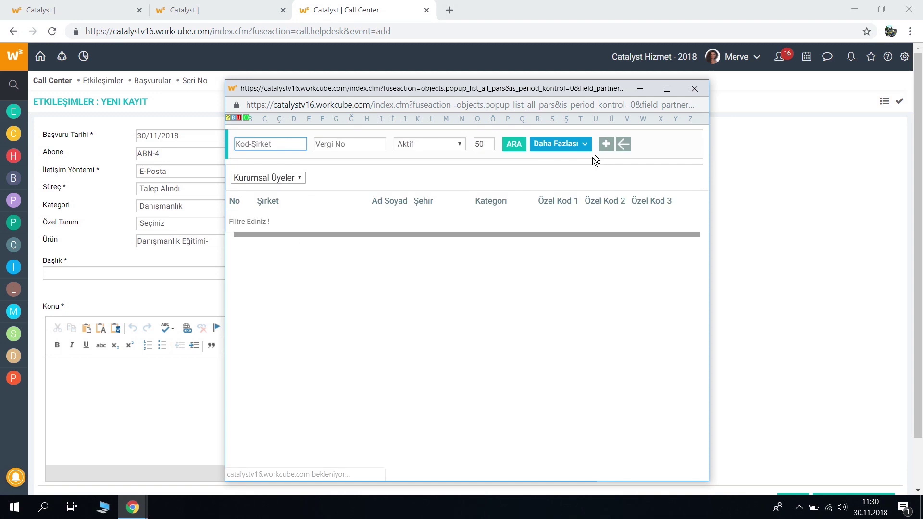
click(274, 146)
text(mifa)
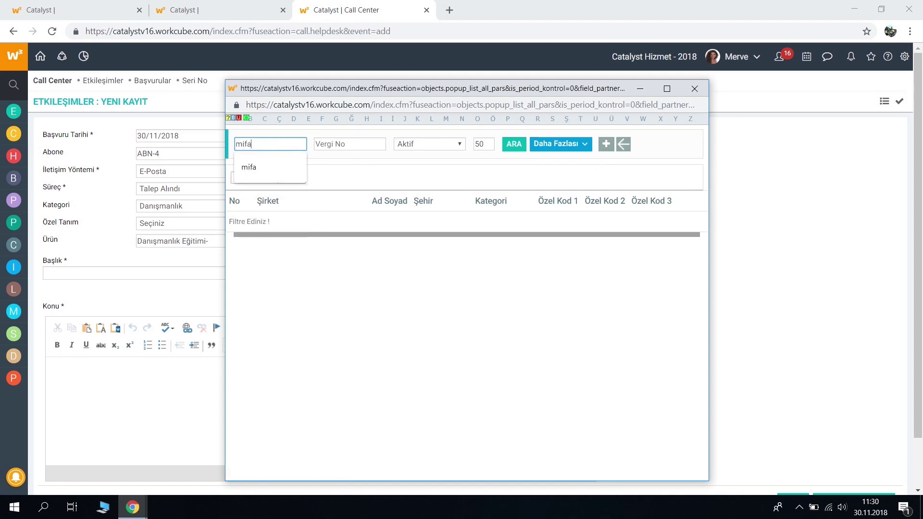
key(Return)
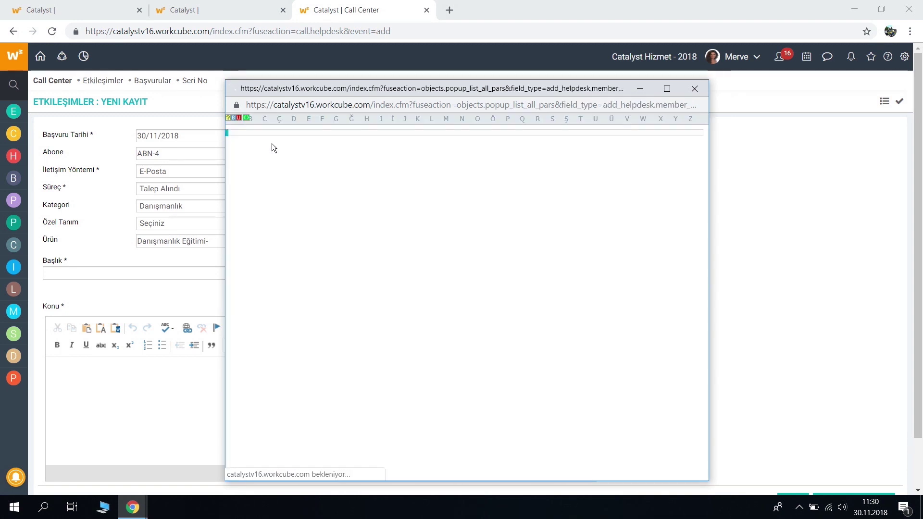
click(300, 220)
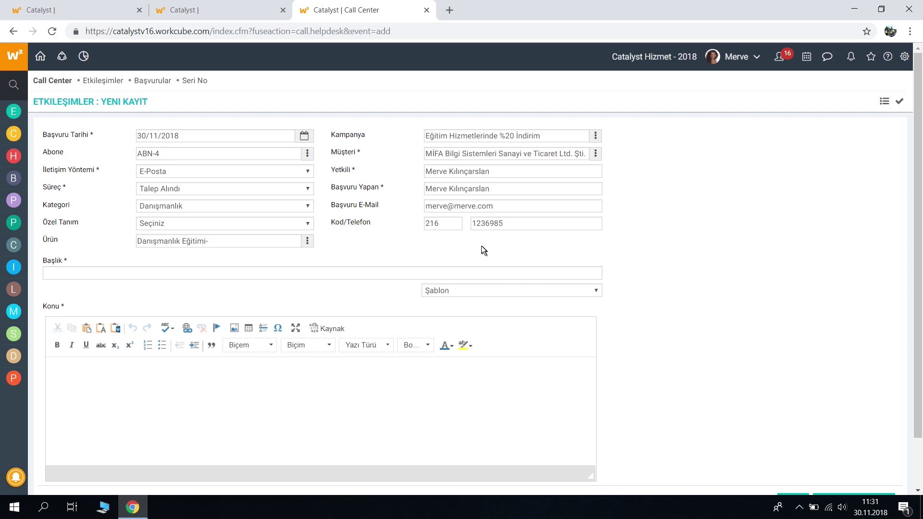
Enter Danışmanlık Eğitim Talebi as the interaction's Başlık.
scroll(477, 245, down, 1)
scroll(477, 240, up, 1)
scroll(427, 234, down, 1)
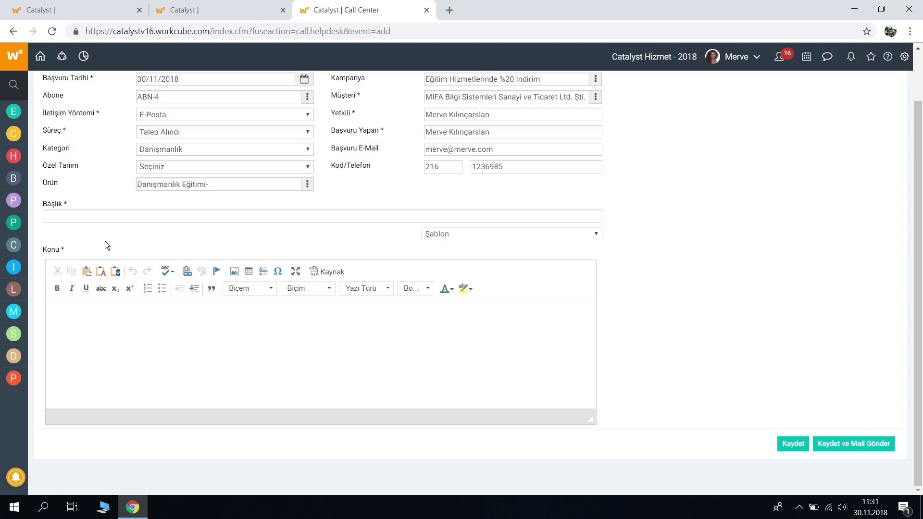
scroll(105, 242, up, 1)
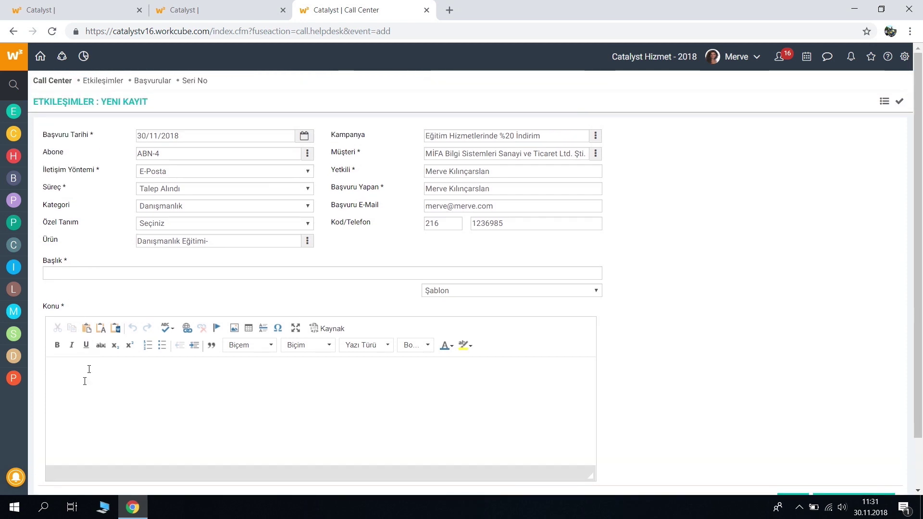
click(105, 273)
text(D)
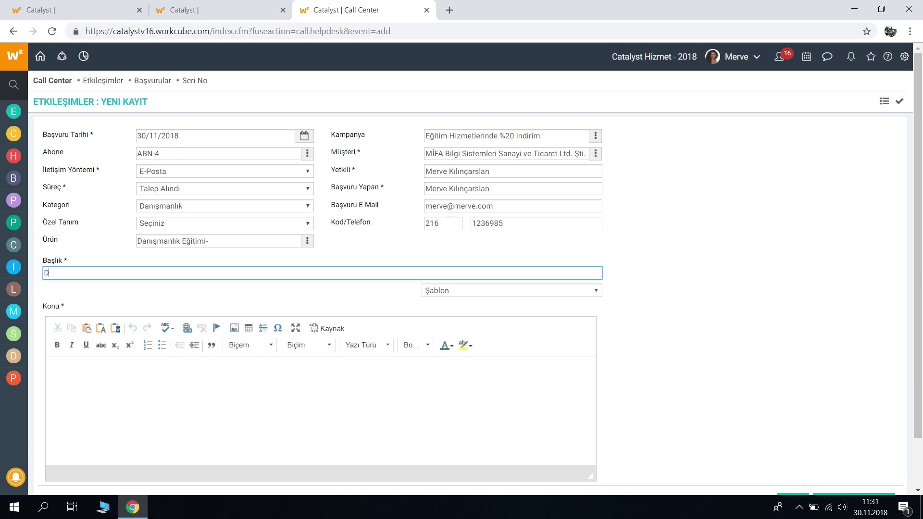
text(anışmanlık Eğitim Talebi)
Write the Konu text "CRM Satış sayfasındaki etkileşim sayfasının nasıl kullanılacağı iile ilgili danışmanlık talebim var. İlgilenebilir misin?".
click(85, 378)
scroll(107, 367, down, 2)
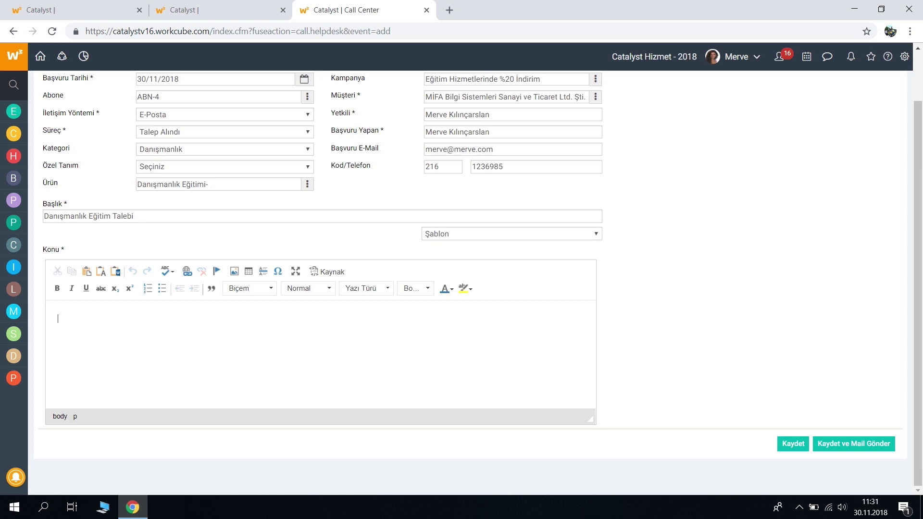
text(CRM Satış sayfasındaki etkileşim sayfasının na)
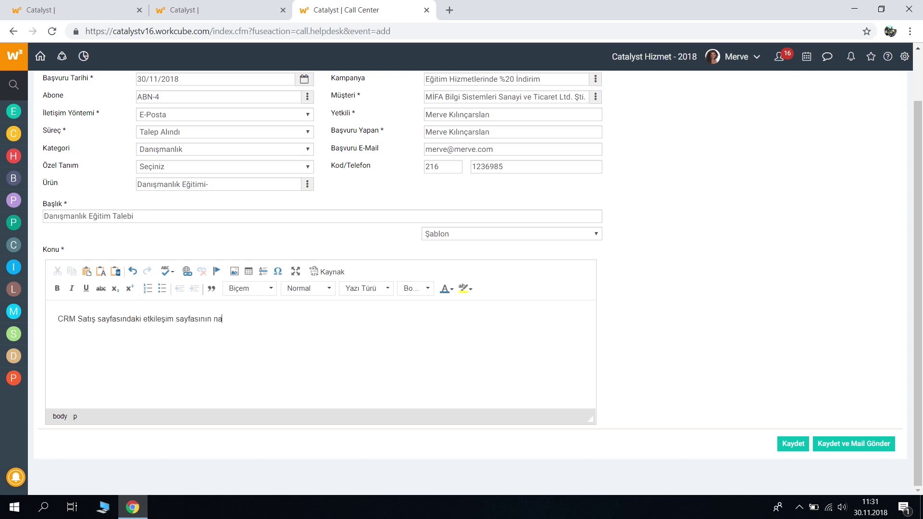
text(sıl kullanılacağı iile ilgili danışman)
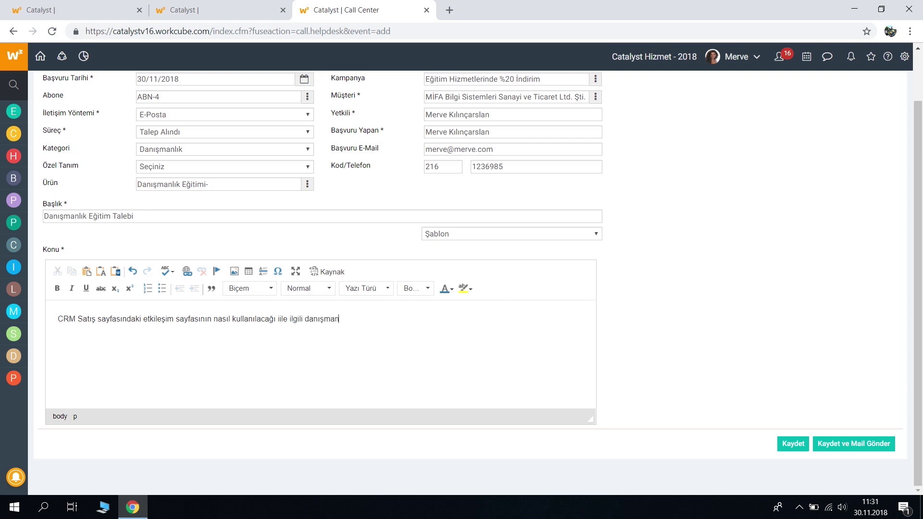
text(lık talebim va)
text(r. İlgilenebilir misin?)
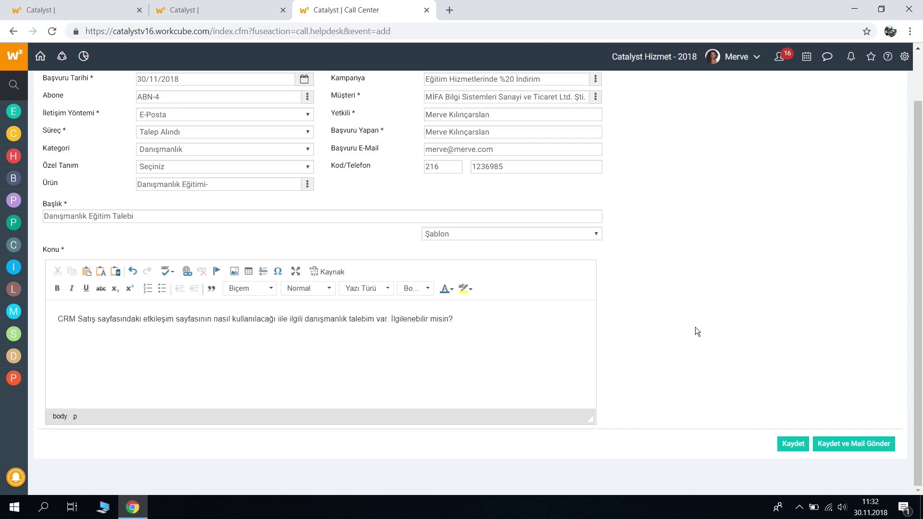
Review the completed form and its Konu text and save the interaction record without sending an e-mail.
scroll(701, 329, up, 2)
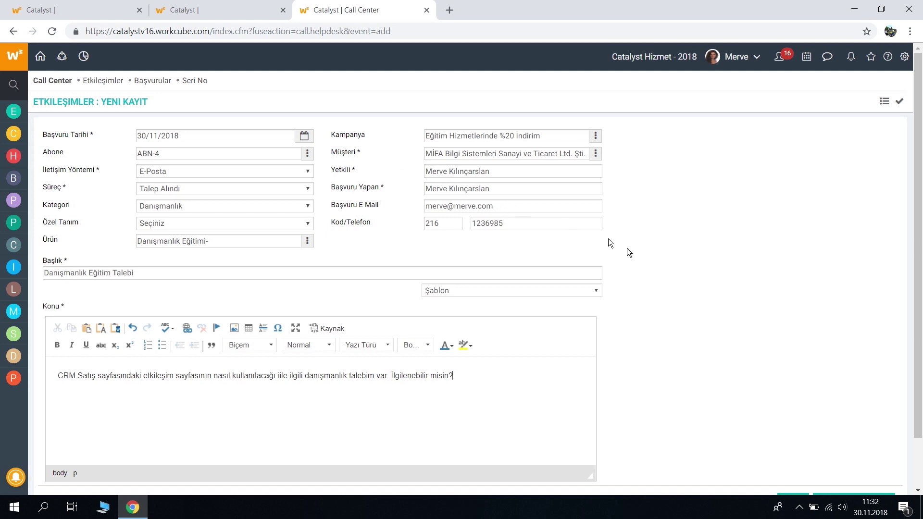
scroll(627, 248, down, 2)
drag(508, 333, 59, 338)
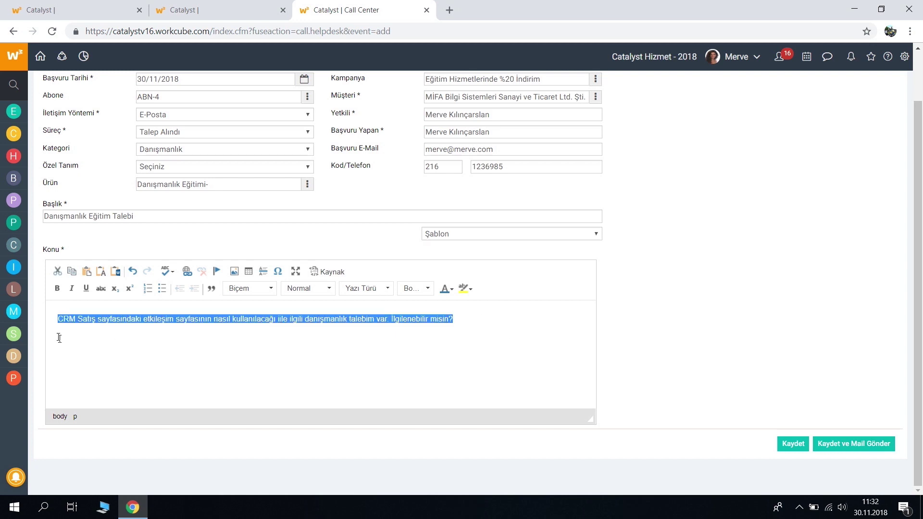
click(92, 319)
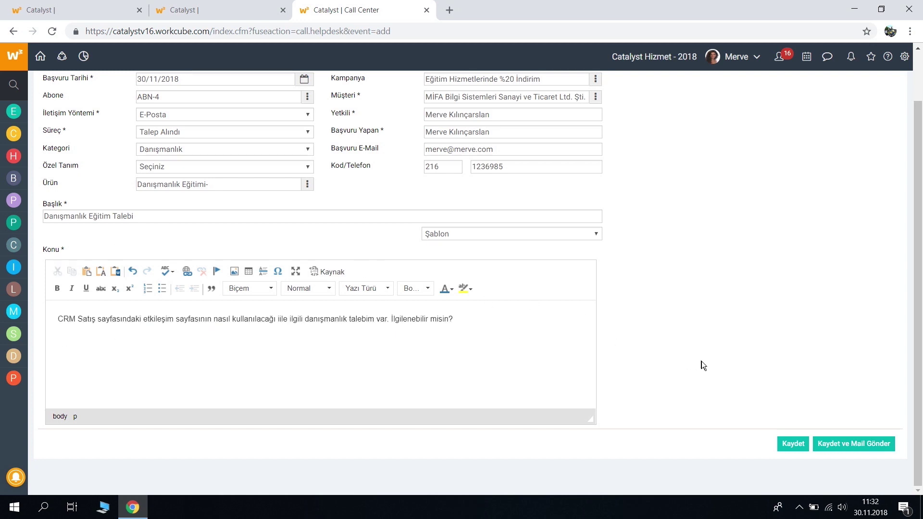
click(800, 442)
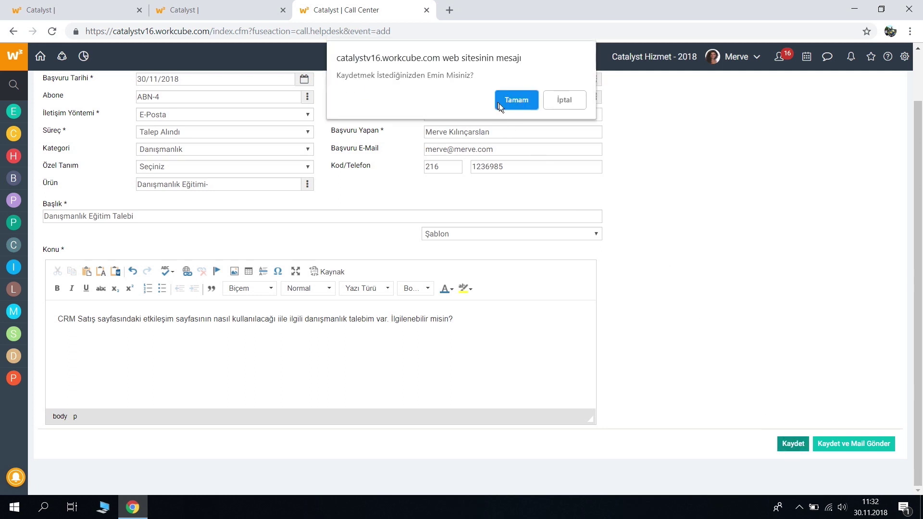
click(512, 103)
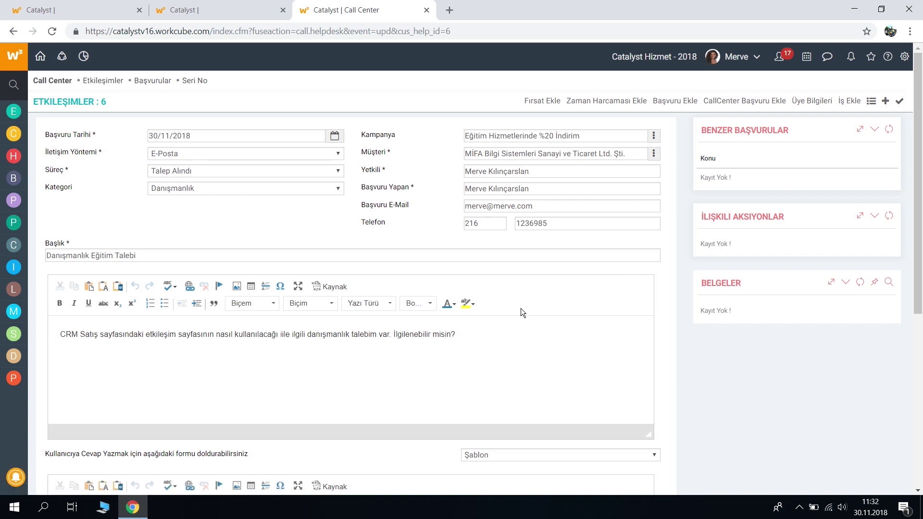
Look over the saved interaction and start a new Zaman Harcaması record from it.
scroll(521, 308, down, 1)
scroll(520, 308, up, 1)
scroll(519, 265, down, 1)
scroll(524, 269, down, 1)
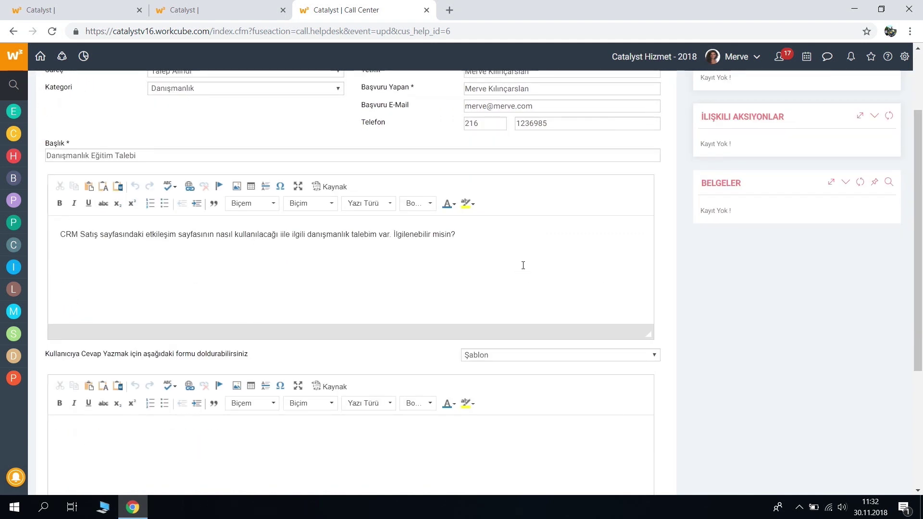
scroll(522, 265, up, 2)
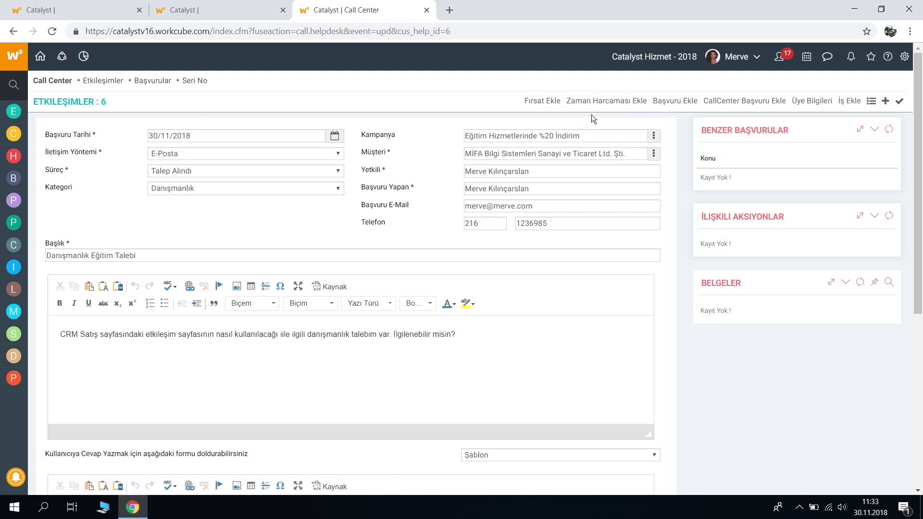
click(617, 107)
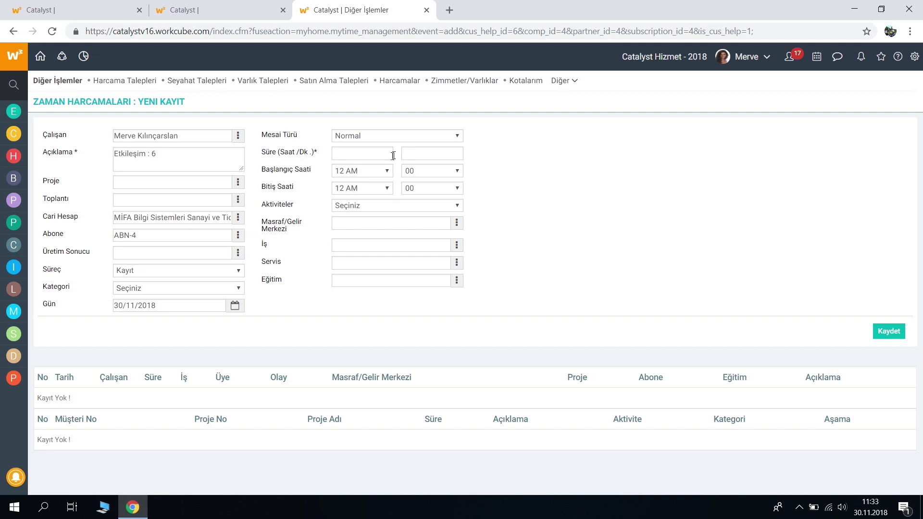
Set the time record's Süre to 30 minutes and return to the interaction without saving the record.
click(419, 154)
text(30)
click(486, 178)
key(alt+Left)
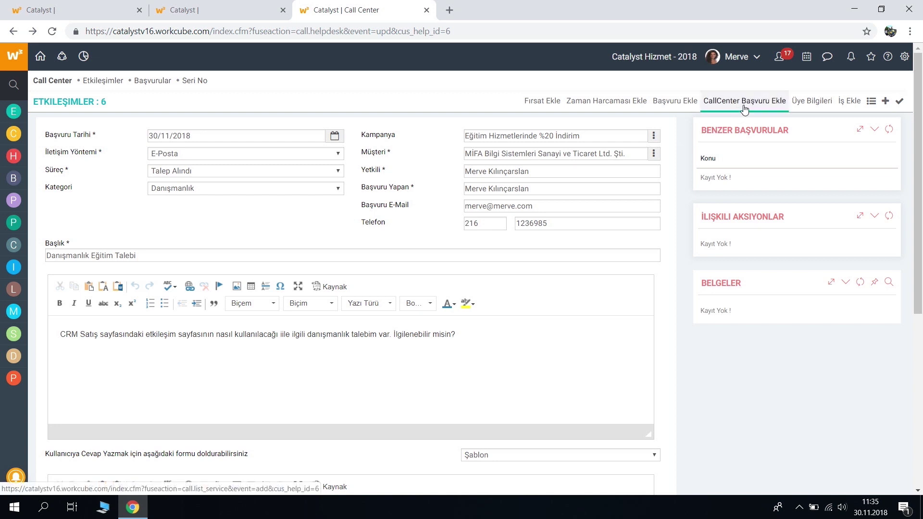
Open the customer's Üye Bilgileri, examine the contact people, notes, interactions and campaigns, and return to the interaction.
click(810, 105)
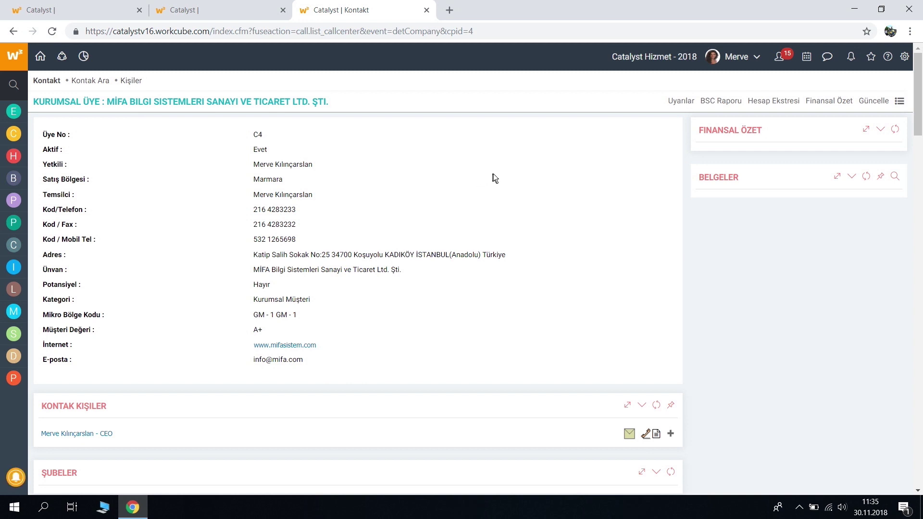
scroll(495, 175, down, 2)
scroll(485, 179, up, 2)
scroll(307, 206, down, 4)
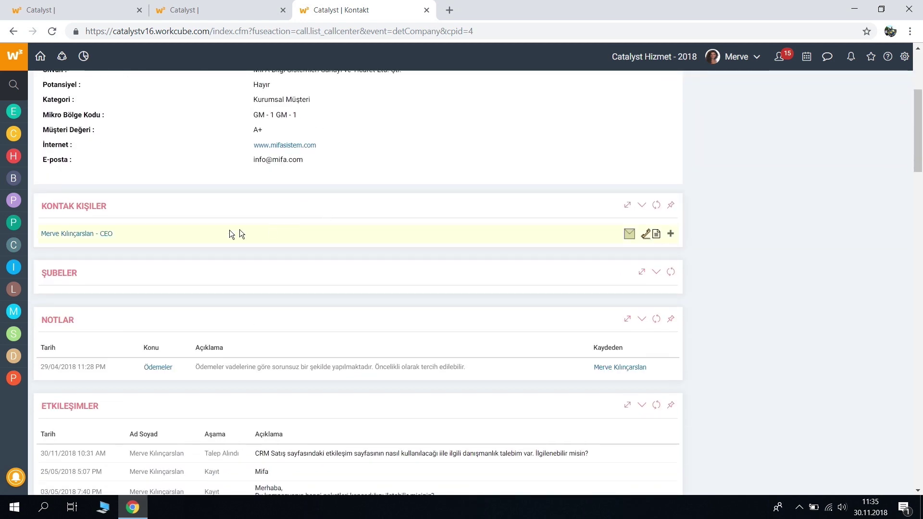
scroll(246, 274, down, 2)
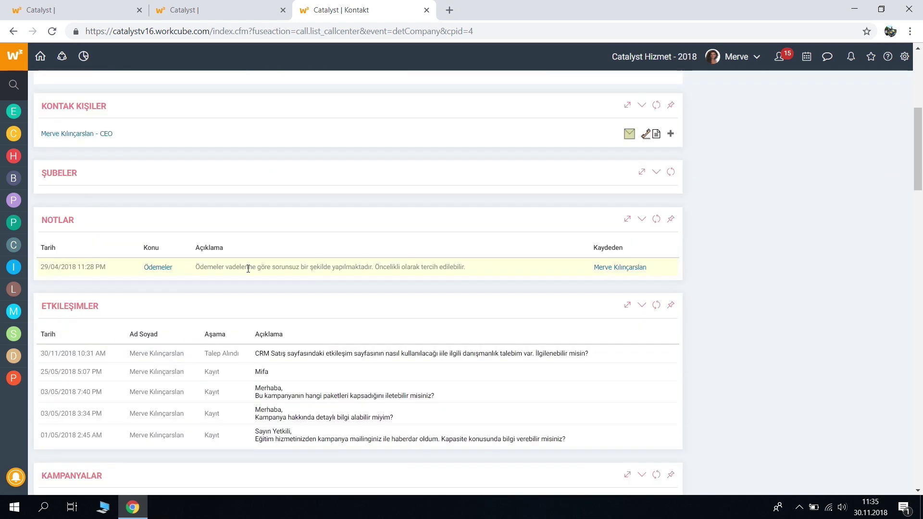
scroll(130, 236, down, 2)
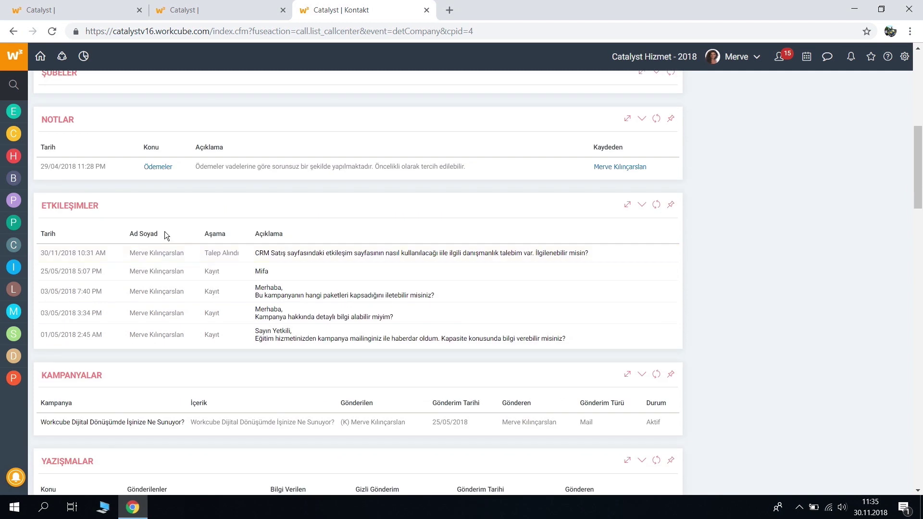
scroll(165, 233, down, 2)
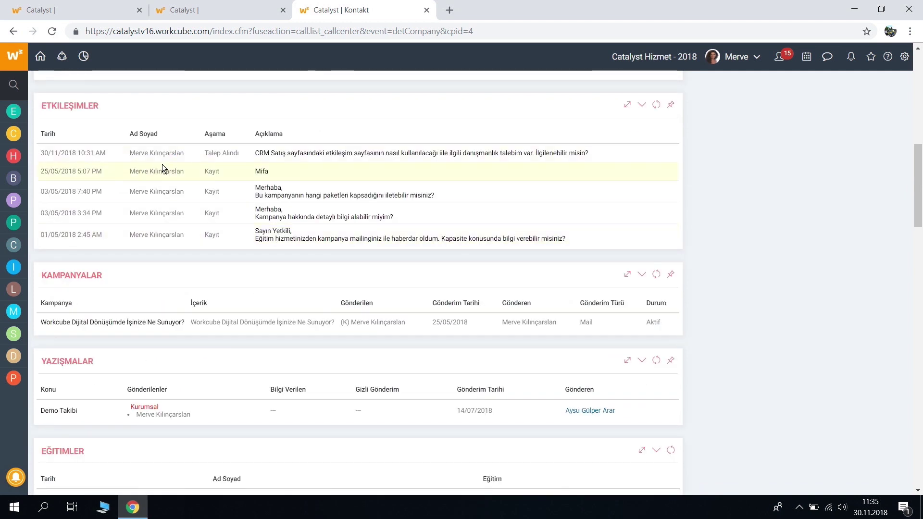
scroll(168, 171, down, 2)
scroll(175, 180, up, 8)
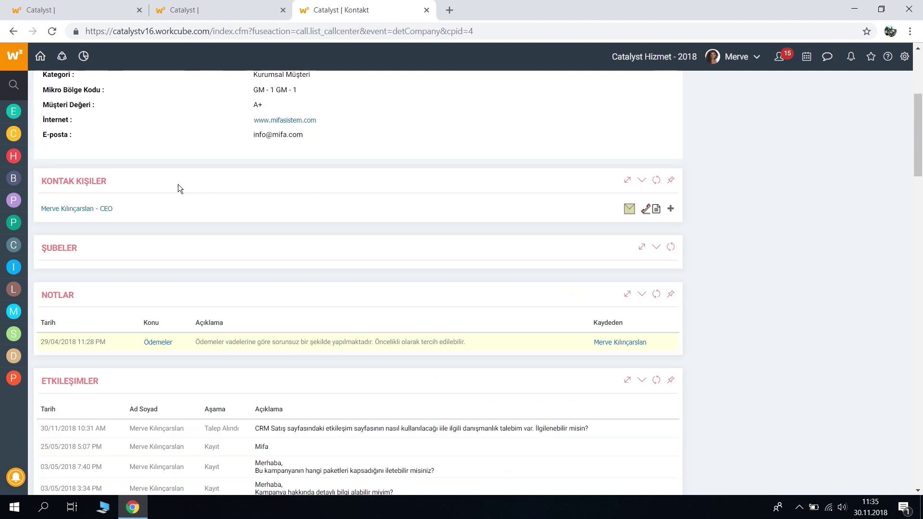
scroll(177, 183, up, 5)
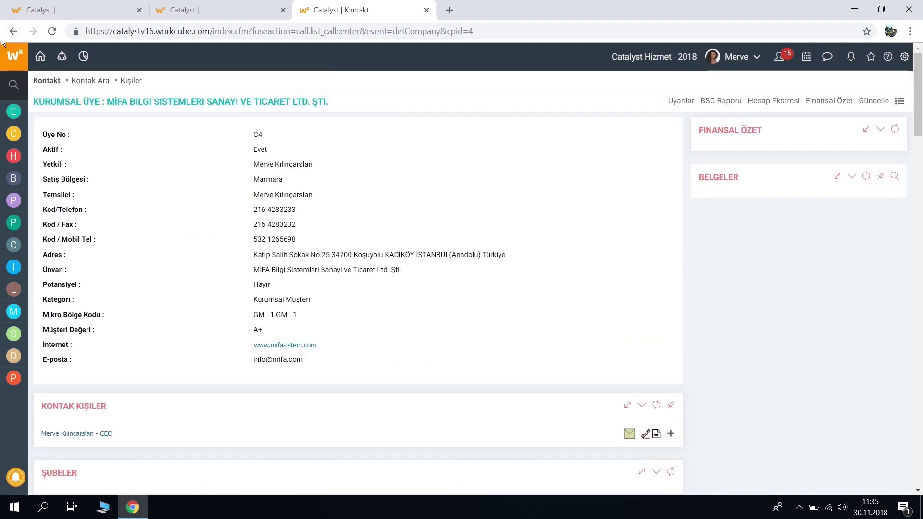
click(7, 36)
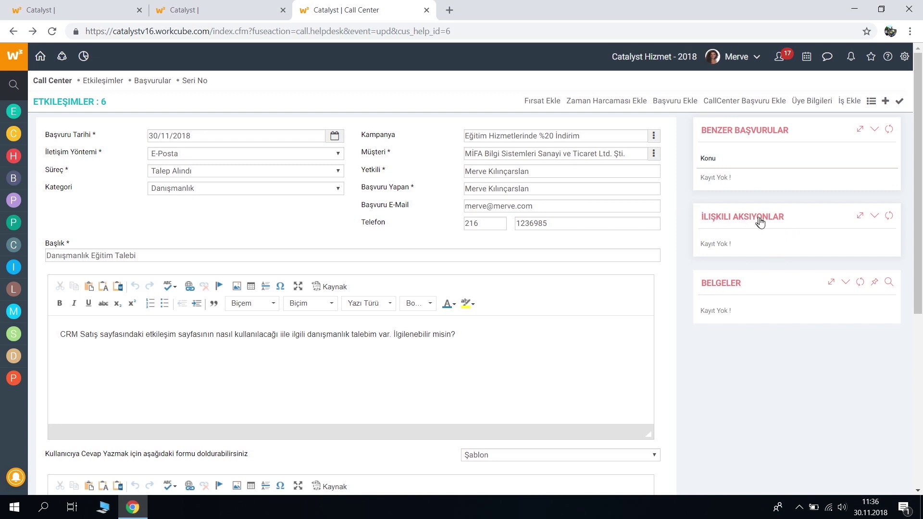
Examine the interaction's related-record sections, its Konu text and the empty customer reply area.
scroll(787, 243, down, 2)
scroll(787, 244, up, 2)
scroll(796, 278, down, 6)
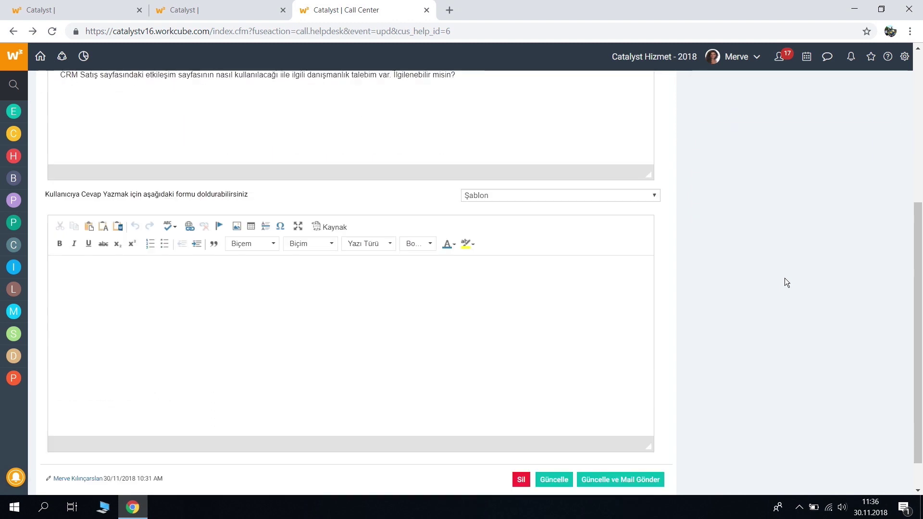
scroll(749, 257, up, 6)
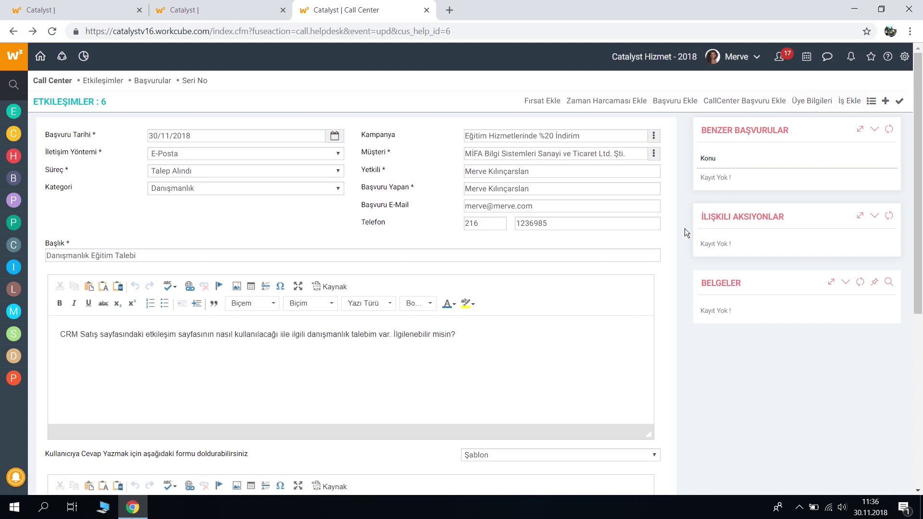
scroll(684, 230, down, 4)
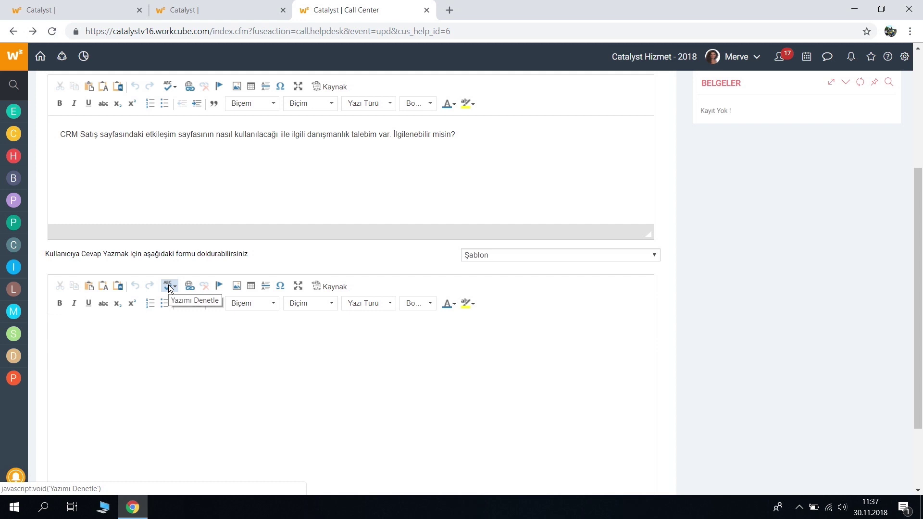
click(148, 165)
scroll(139, 216, up, 5)
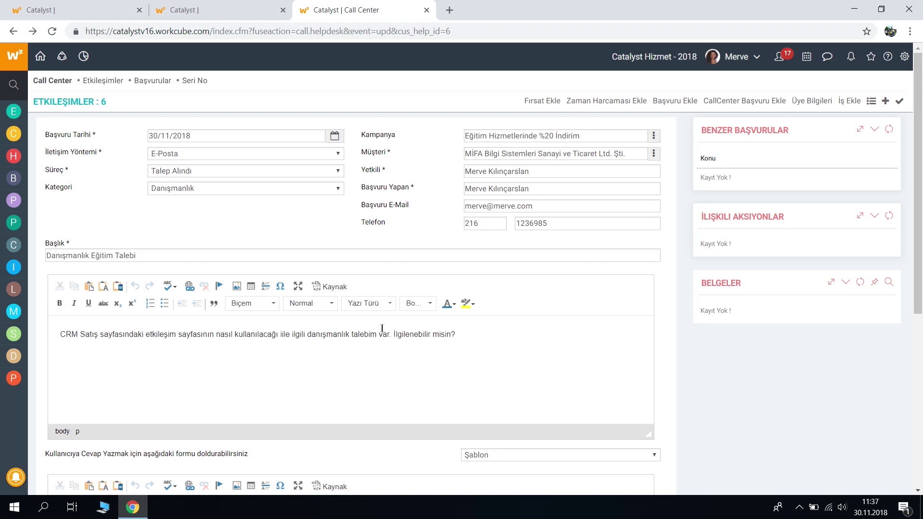
scroll(403, 336, down, 2)
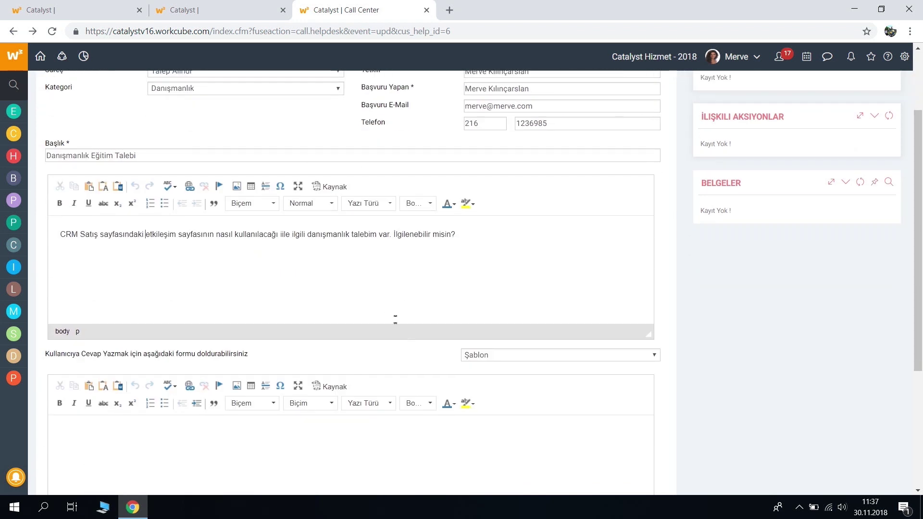
scroll(395, 320, down, 2)
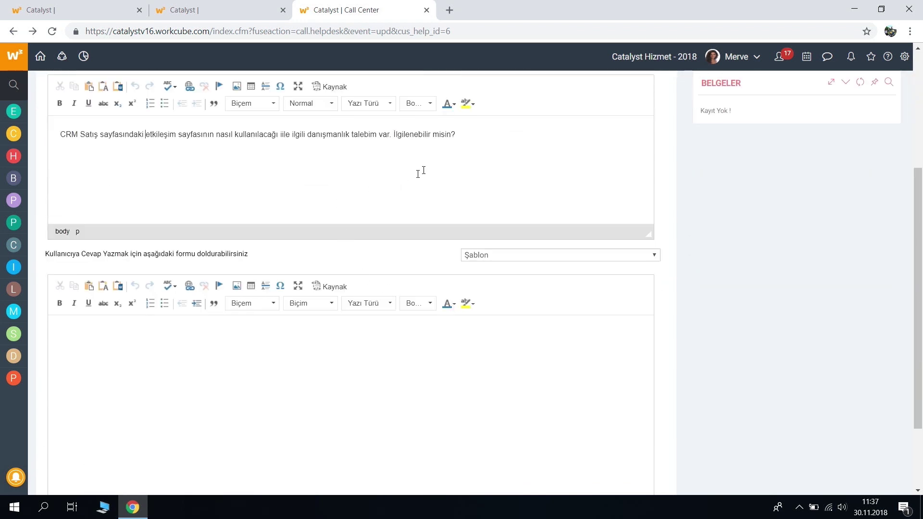
drag(456, 135, 276, 134)
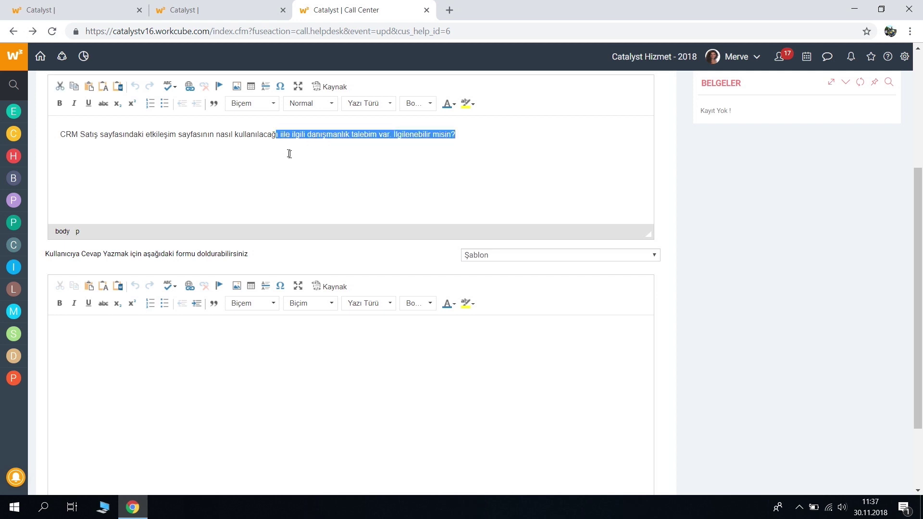
click(288, 153)
click(460, 135)
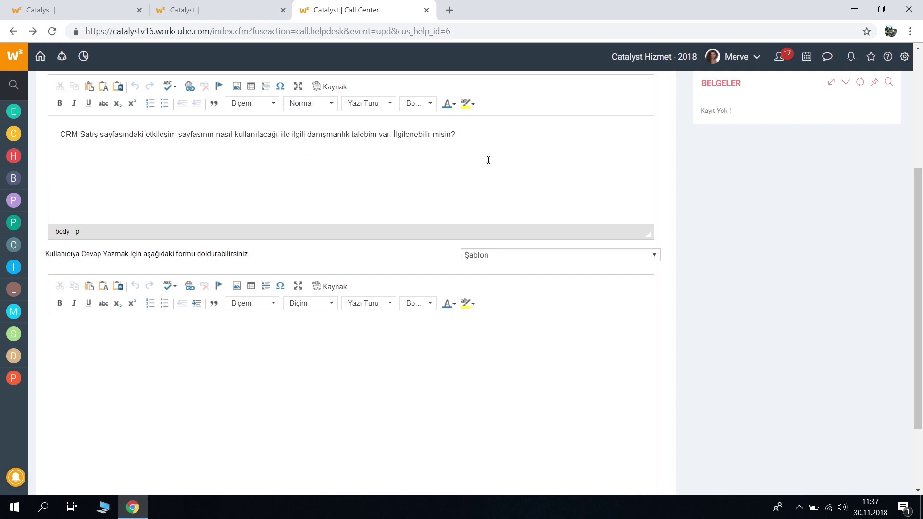
Write the customer reply "Gerkeli talebinize istinaden [consultant's name] Hanım size 01.12.2018 tarihinde danışmanlık verecektir.".
scroll(488, 159, down, 2)
click(105, 249)
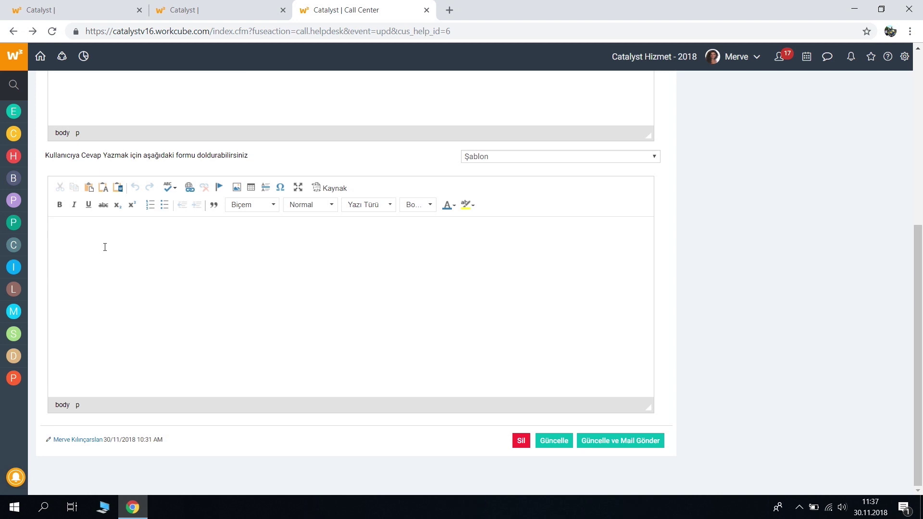
text(Gerkeli talebinize istinaden Merve Hanım )
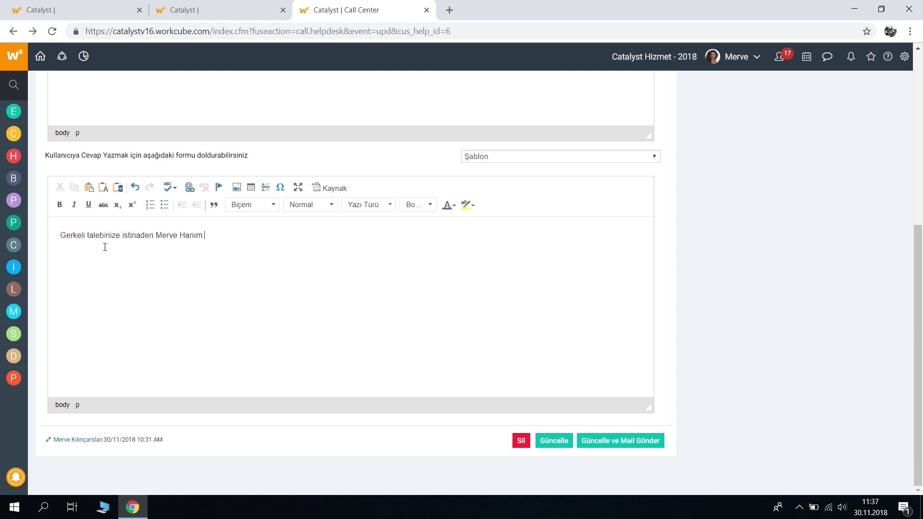
text(size)
text( 01)
text(.12.2018 ta)
text(rihinde dani)
text(şman)
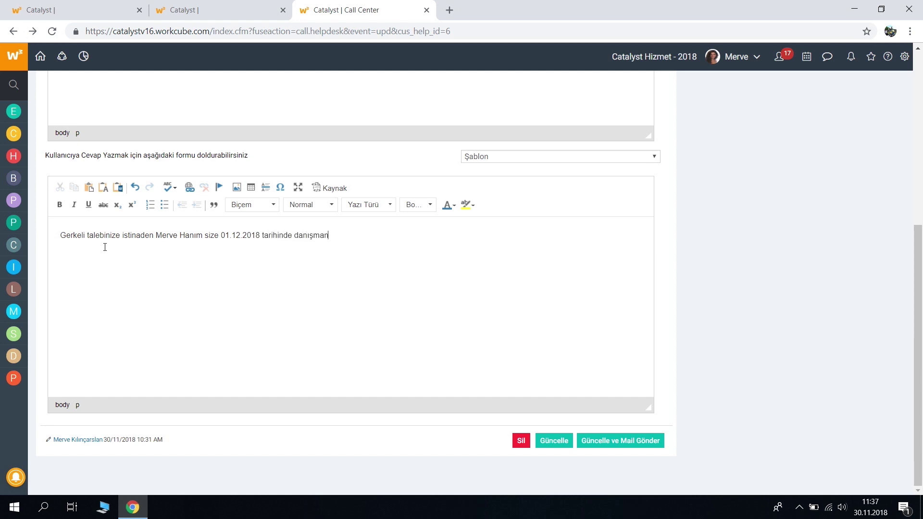
text(lık verecektir.)
drag(379, 236, 356, 236)
click(396, 237)
drag(381, 239, 371, 237)
click(388, 241)
Check the Başvuru E-Mail field and the reply text, and update the interaction without sending an e-mail.
scroll(435, 257, up, 4)
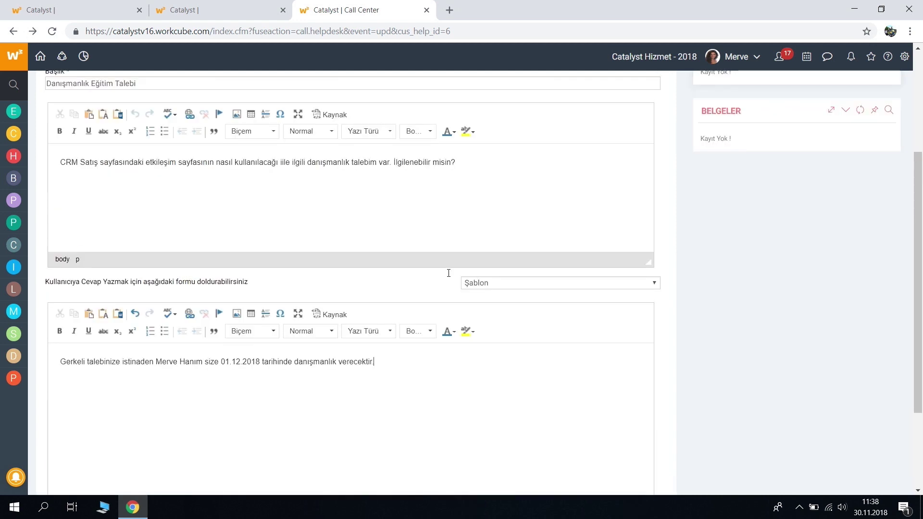
scroll(505, 310, down, 4)
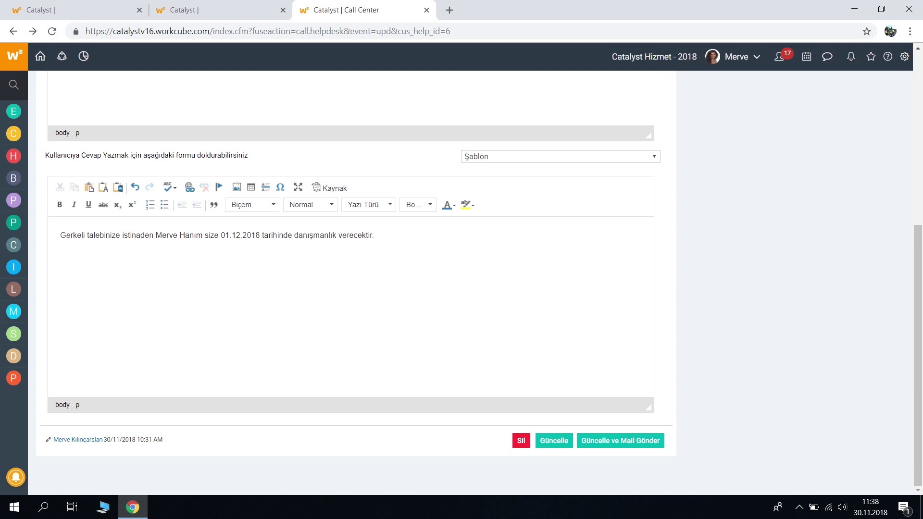
scroll(422, 264, up, 6)
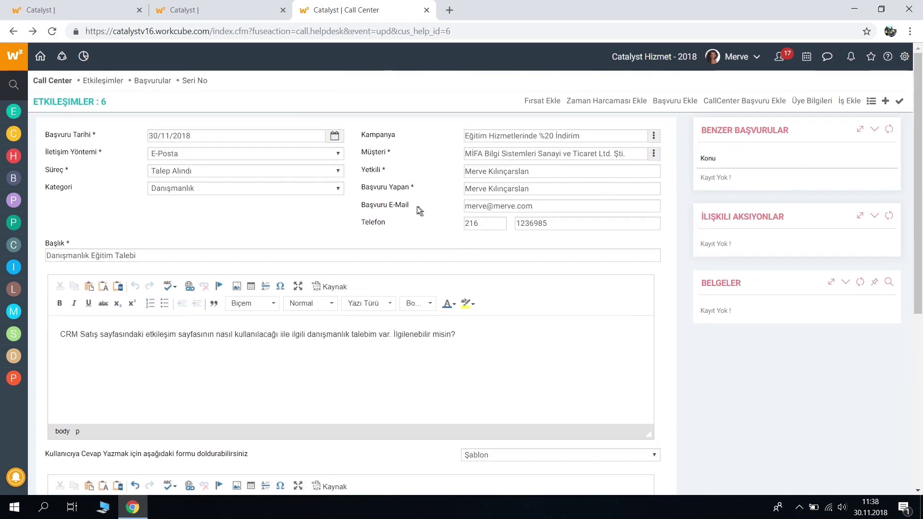
drag(375, 207, 401, 212)
drag(538, 205, 465, 205)
click(439, 217)
scroll(439, 217, down, 6)
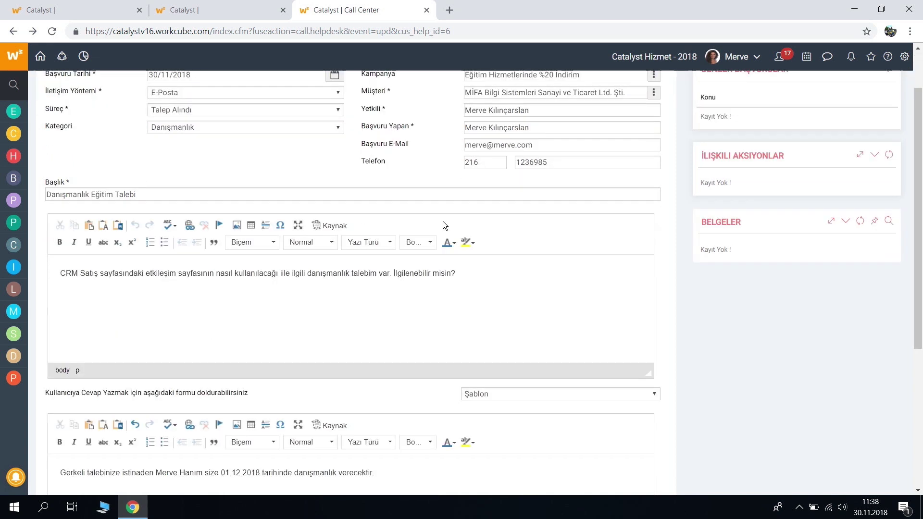
drag(390, 235, 60, 238)
click(182, 249)
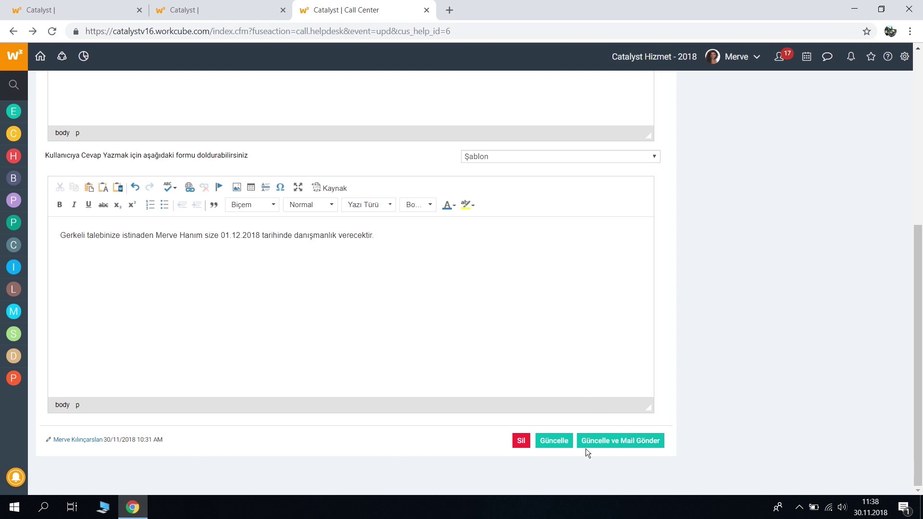
click(556, 444)
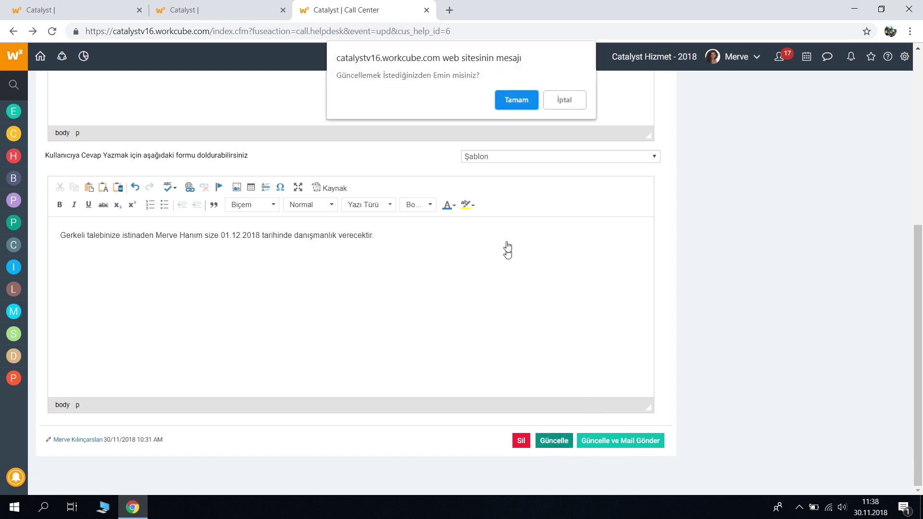
click(516, 100)
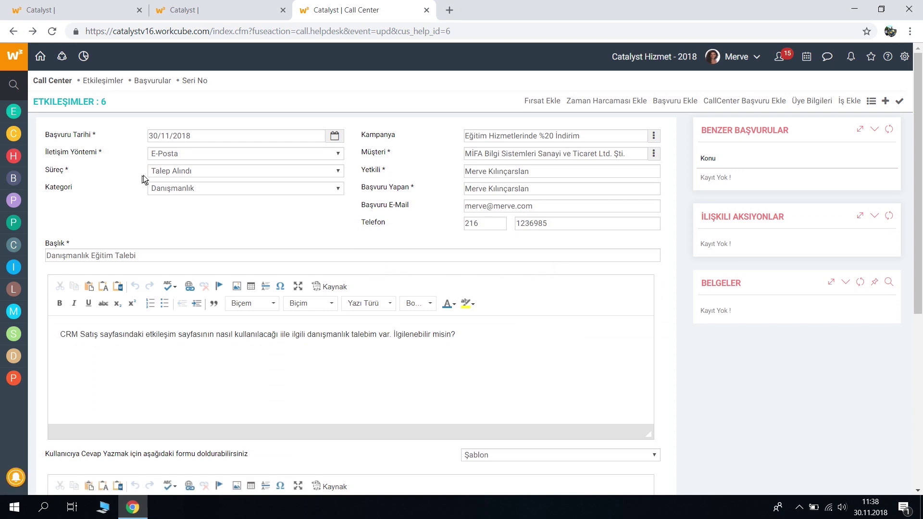
Examine the interaction's Süreç options along with its Konu text and the saved reply.
click(172, 171)
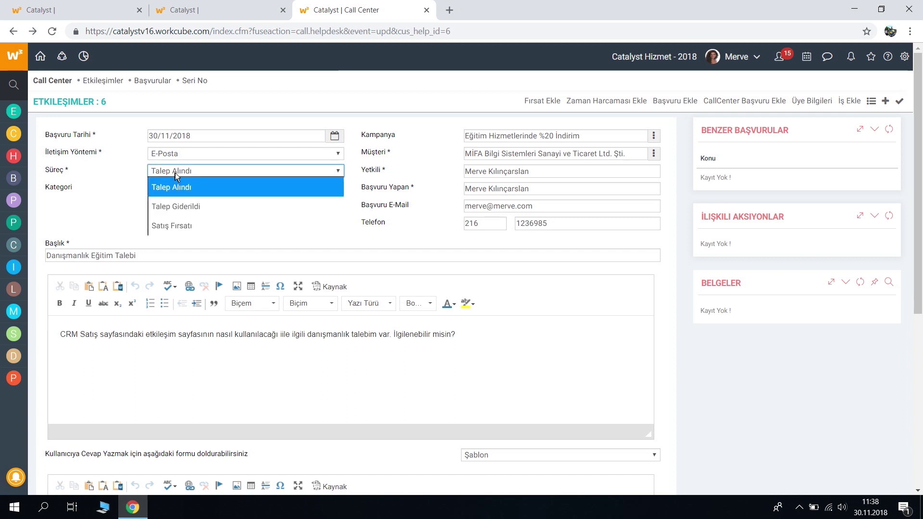
click(177, 172)
click(177, 171)
click(179, 168)
drag(326, 334, 412, 334)
click(455, 334)
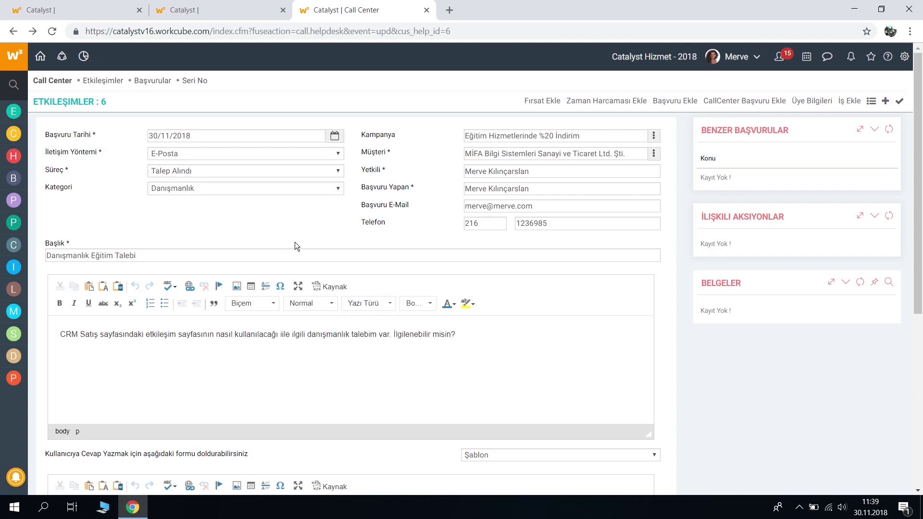
click(168, 171)
click(171, 171)
scroll(148, 296, down, 6)
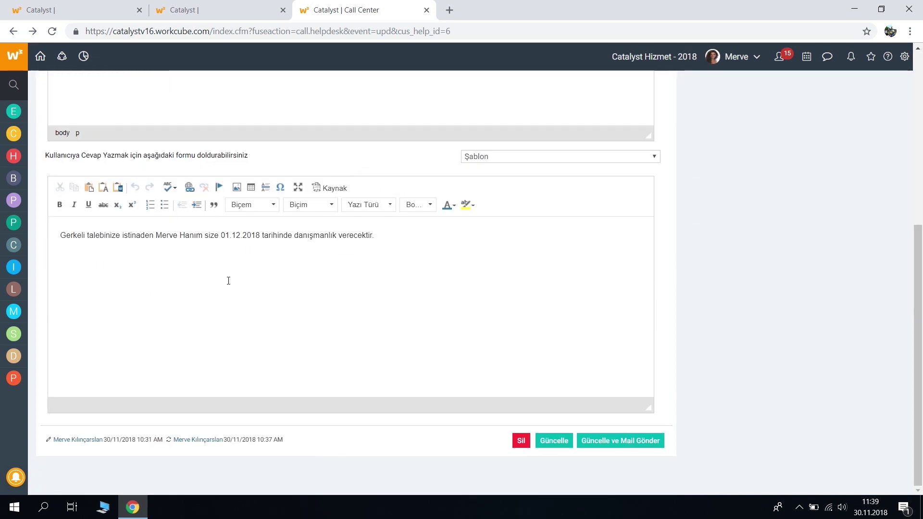
scroll(222, 279, up, 6)
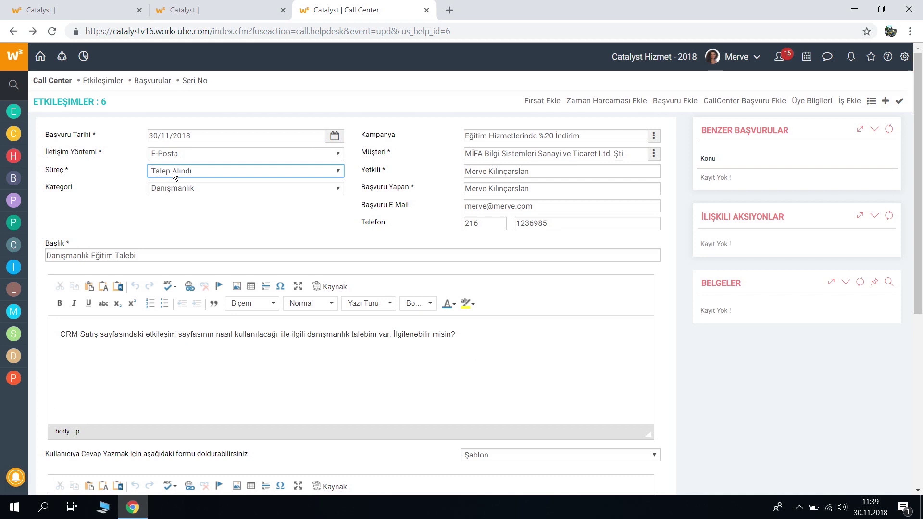
Set the interaction's Süreç to Talep Giderildi and update the record without sending an e-mail.
click(172, 171)
click(176, 209)
scroll(327, 230, down, 5)
scroll(384, 260, down, 2)
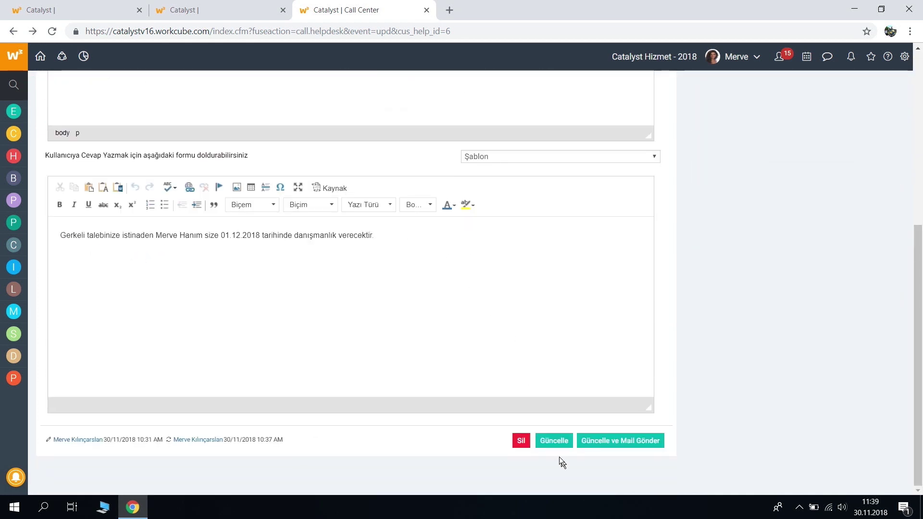
click(554, 440)
click(510, 107)
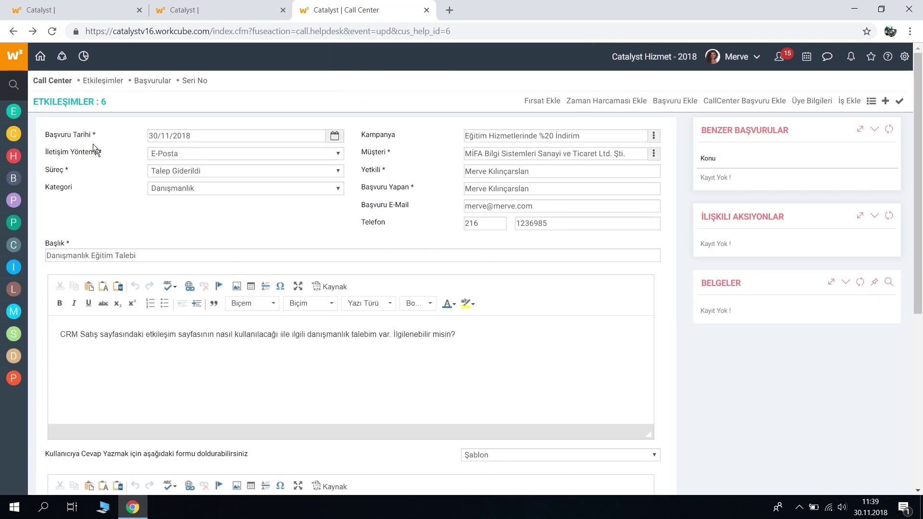
Open the Etkileşimler list in a separate browser tab.
right_click(107, 81)
click(123, 91)
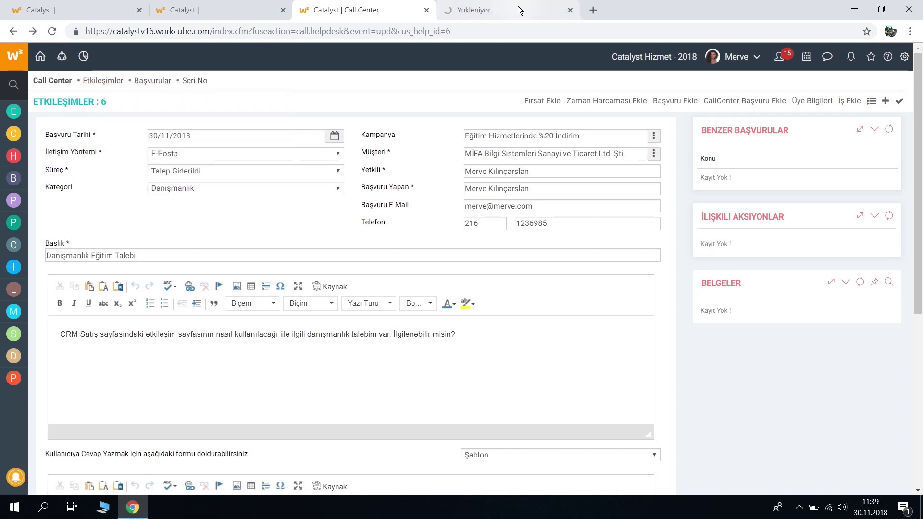
click(519, 9)
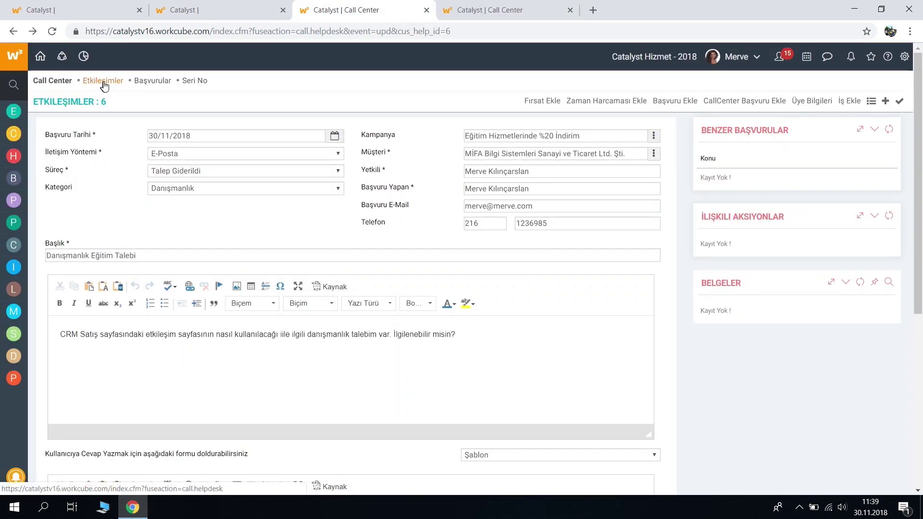
Filter the Etkileşimler list by the keyword danışmanlık.
click(512, 13)
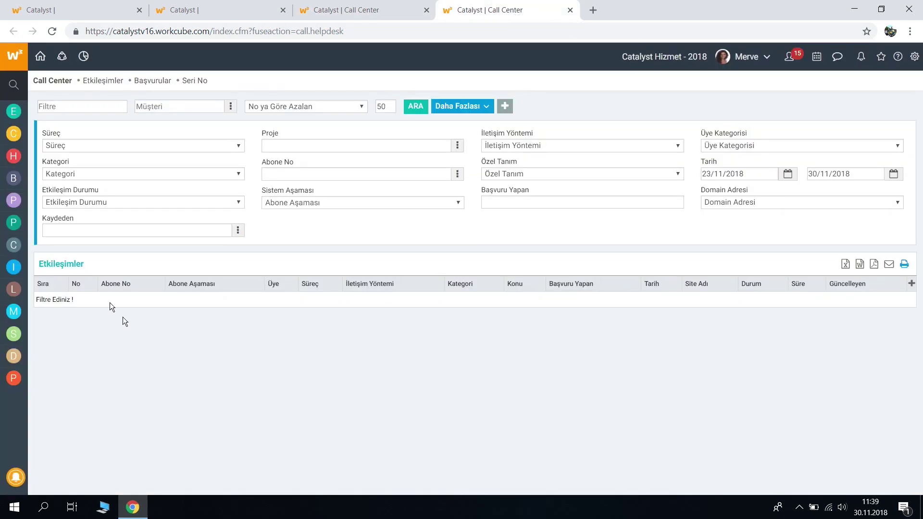
click(92, 106)
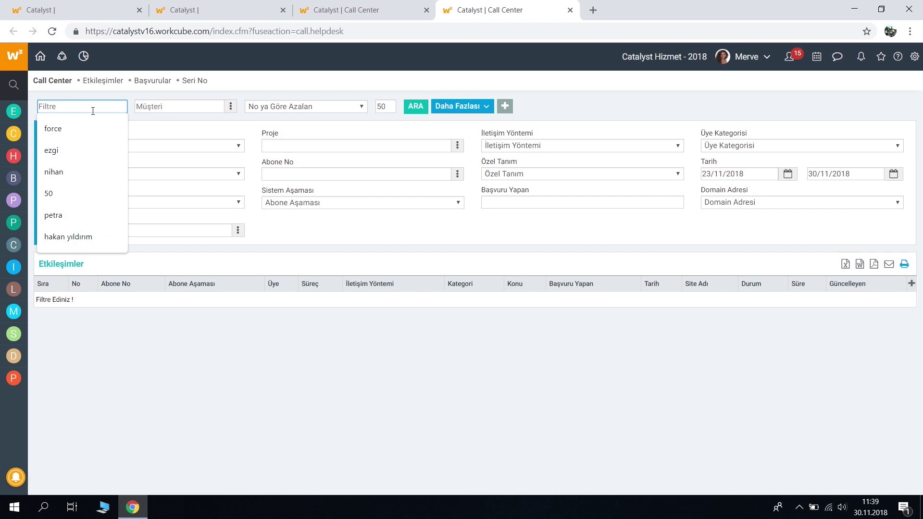
text(danışamnlık)
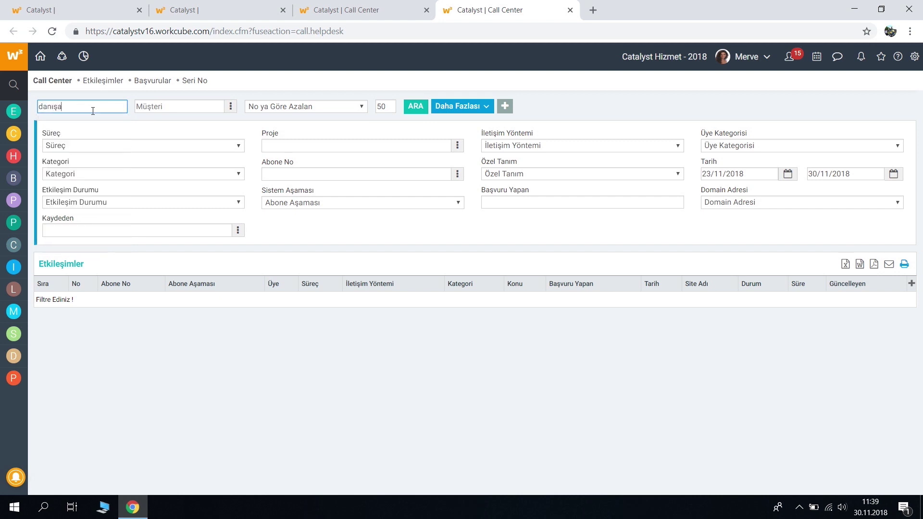
key(BackSpace)
key(BackSpace)
key(BackSpace)
key(BackSpace)
key(Return)
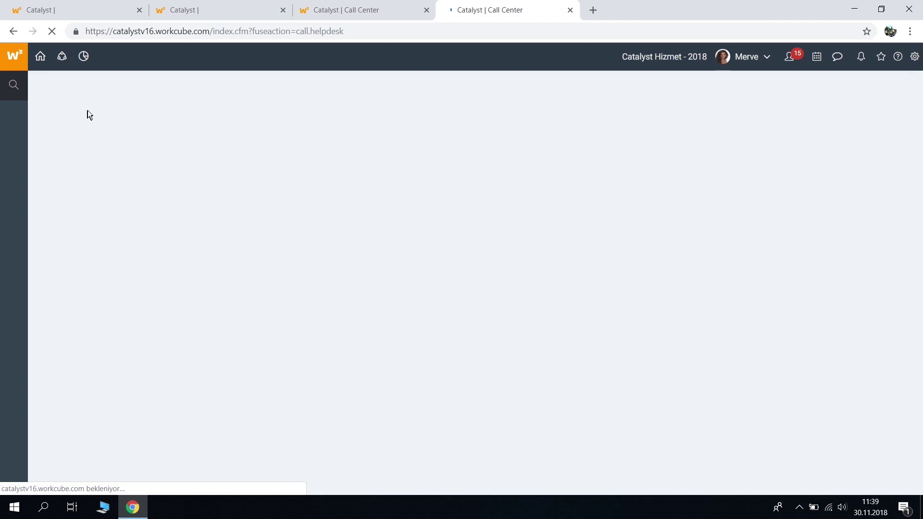
key(BackSpace)
key(BackSpace)
key(BackSpace)
key(BackSpace)
key(BackSpace)
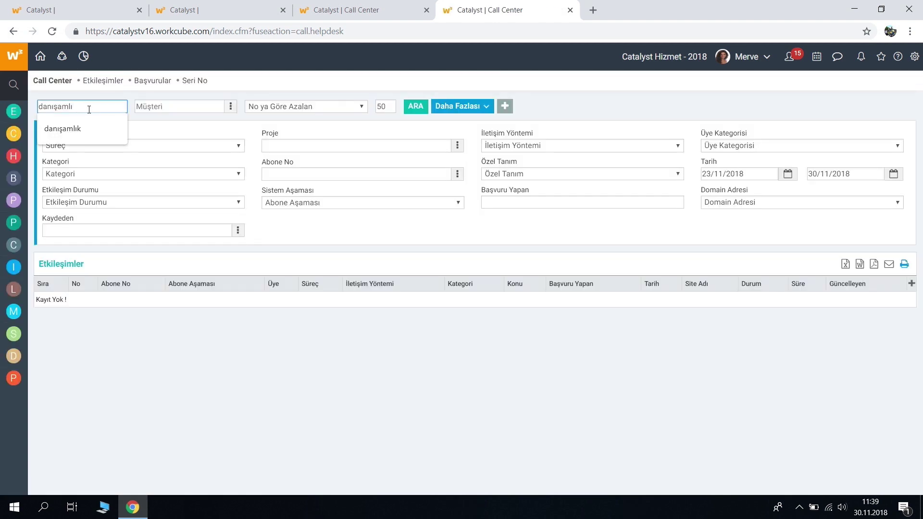
text(manlık)
key(Return)
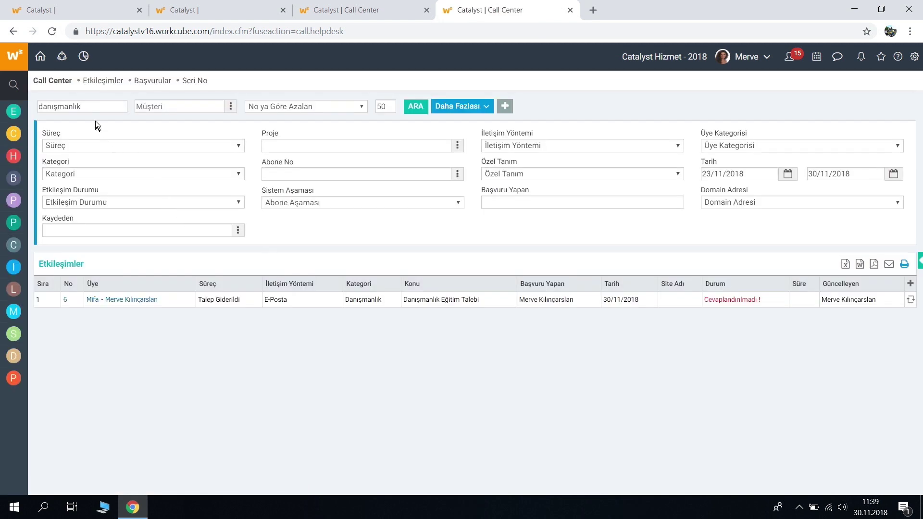
Clear the keyword filter and search the interactions by the Kategori Danışmanlık.
click(96, 108)
click(177, 327)
click(87, 106)
key(BackSpace)
key(BackSpace)
key(BackSpace)
key(BackSpace)
key(BackSpace)
key(BackSpace)
key(BackSpace)
key(BackSpace)
key(BackSpace)
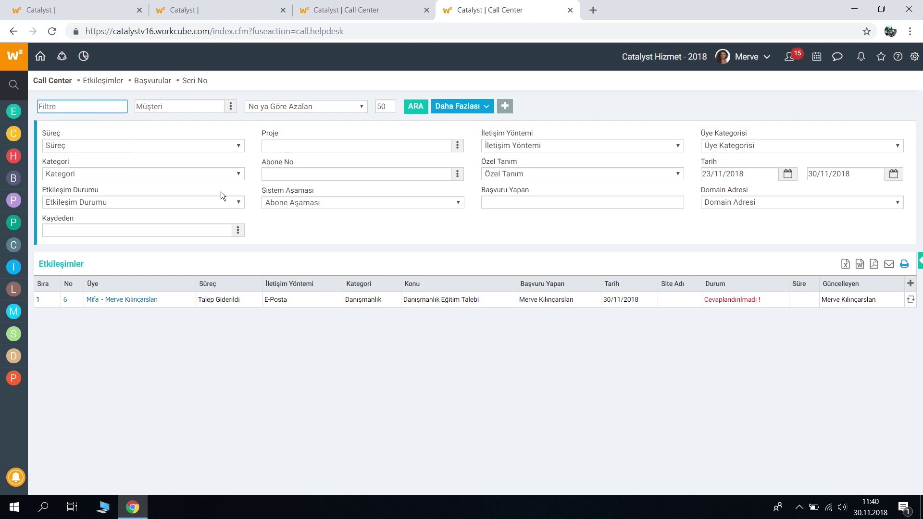
click(77, 174)
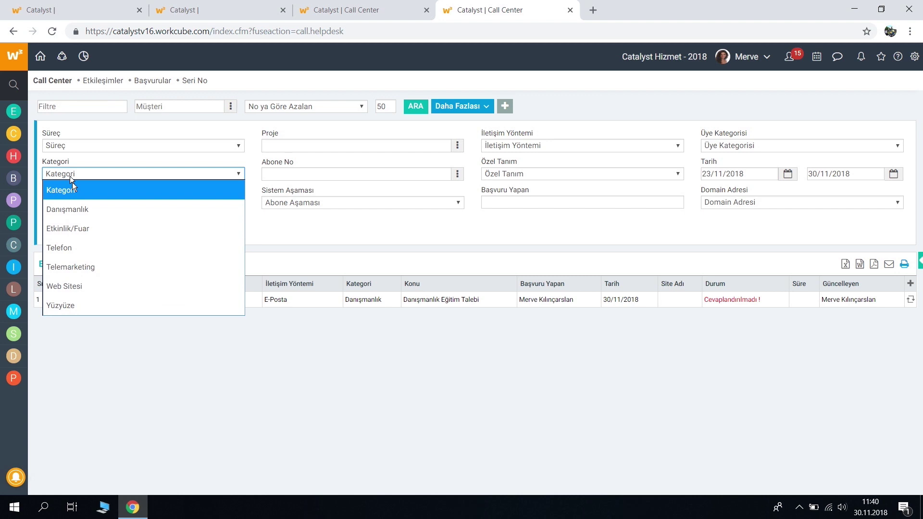
click(80, 211)
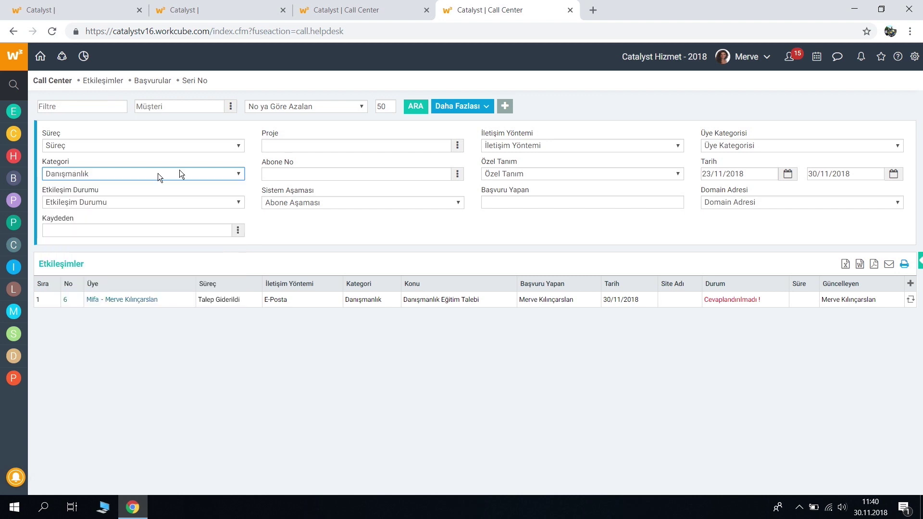
click(415, 107)
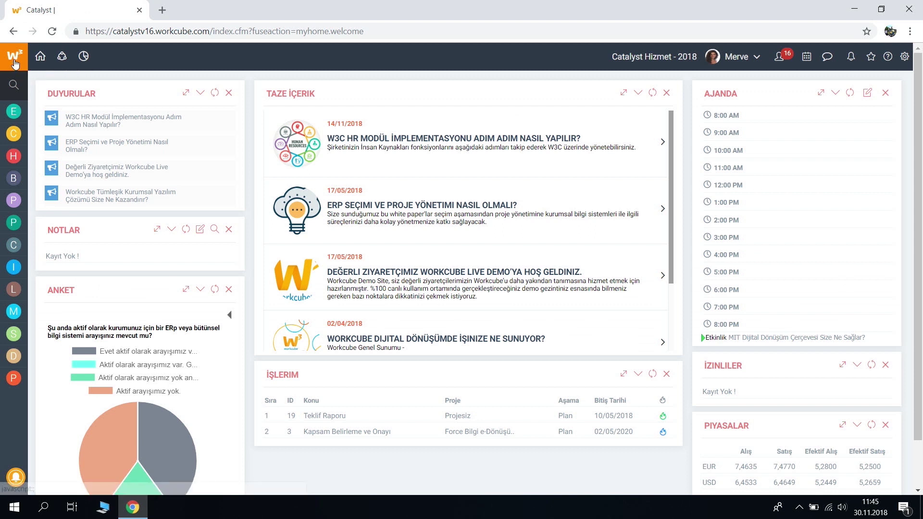
Open the Fırsat list from CRM Satış in a separate browser tab and switch to it.
click(15, 134)
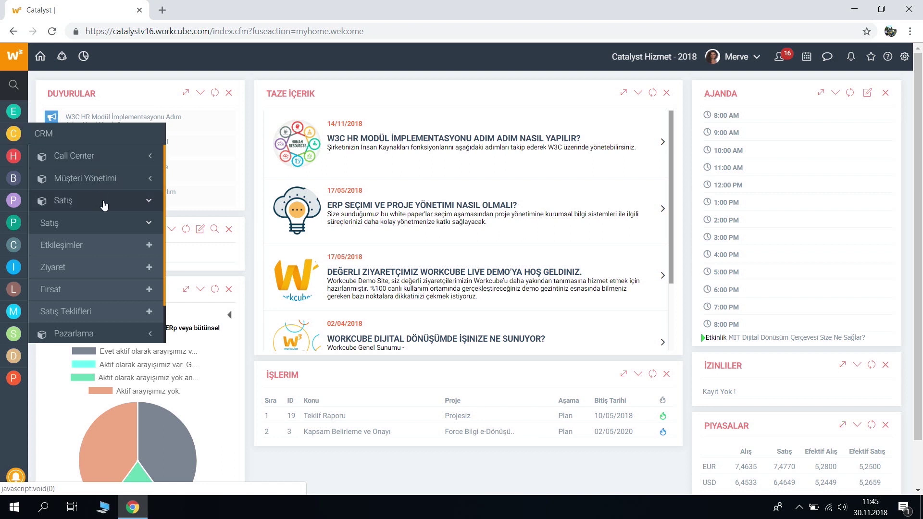
right_click(99, 287)
click(124, 295)
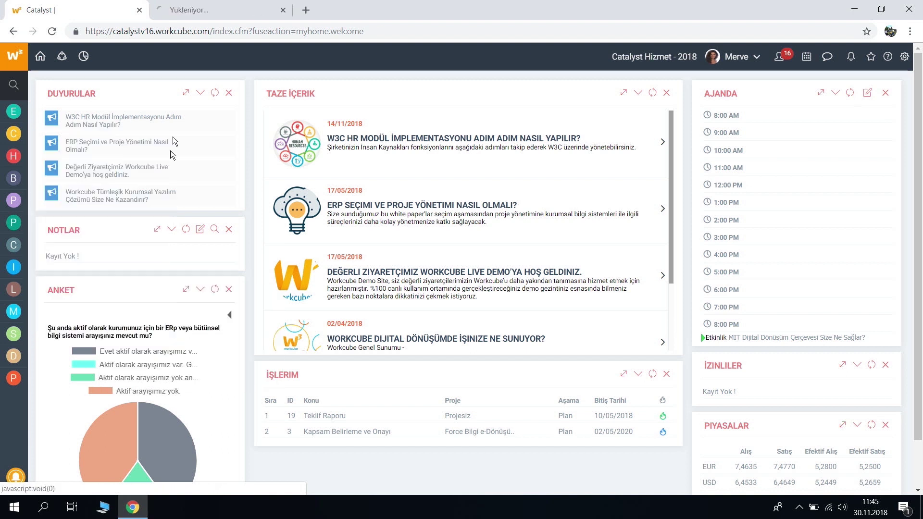
click(223, 8)
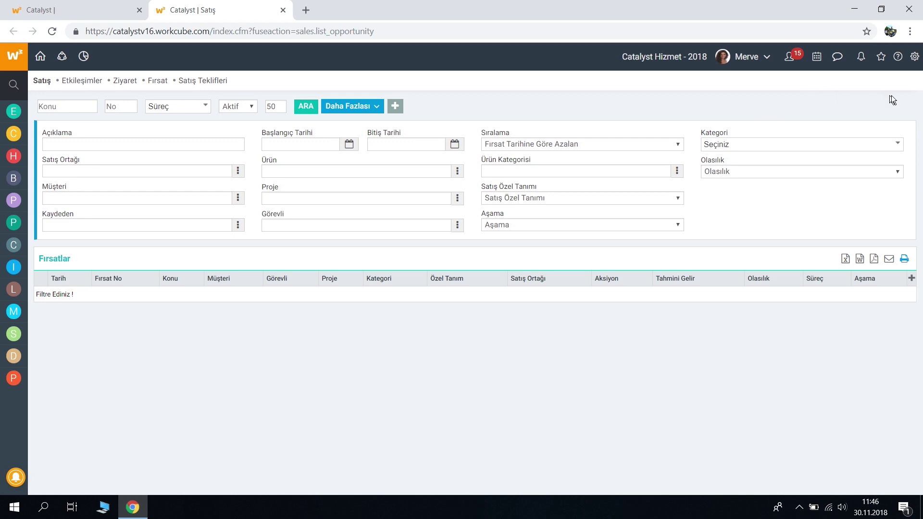
Open the BPM Süreçler list in a separate browser tab and search it for fırsa.
click(914, 56)
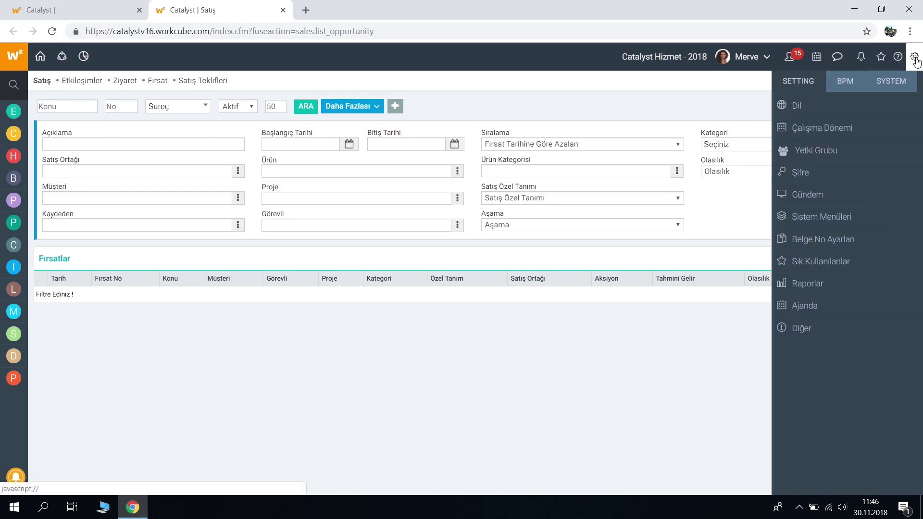
click(855, 85)
right_click(831, 127)
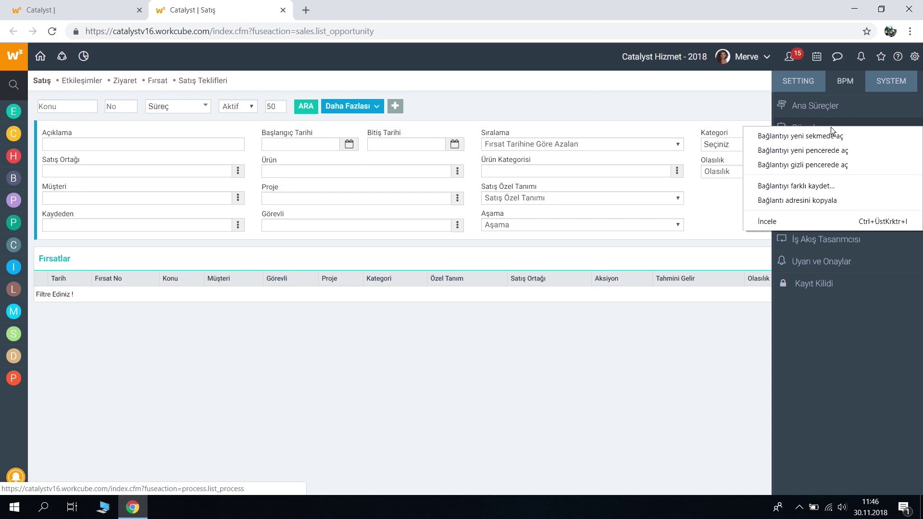
click(831, 135)
click(345, 13)
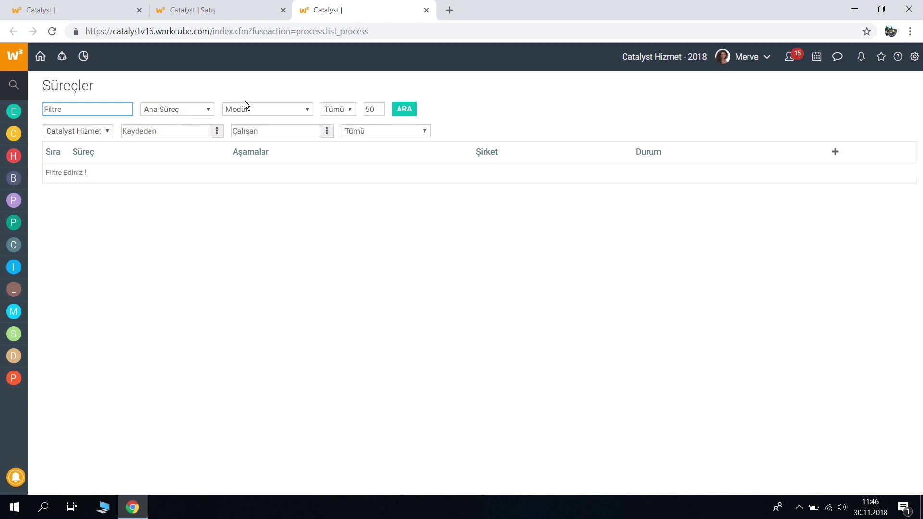
text(fırsa)
key(Return)
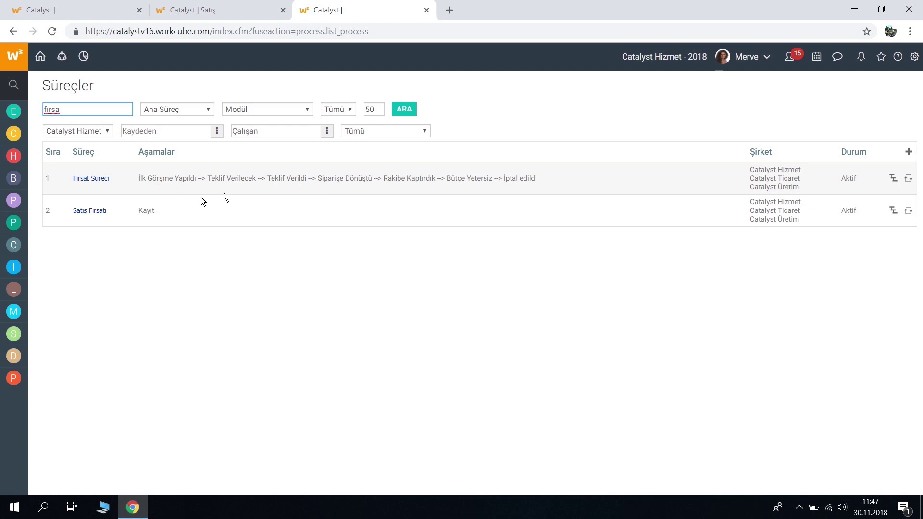
Open Fırsat Süreci and examine the settings and authorised positions of its İlk Görşme Yapıldı stage, then close the stage window.
click(79, 180)
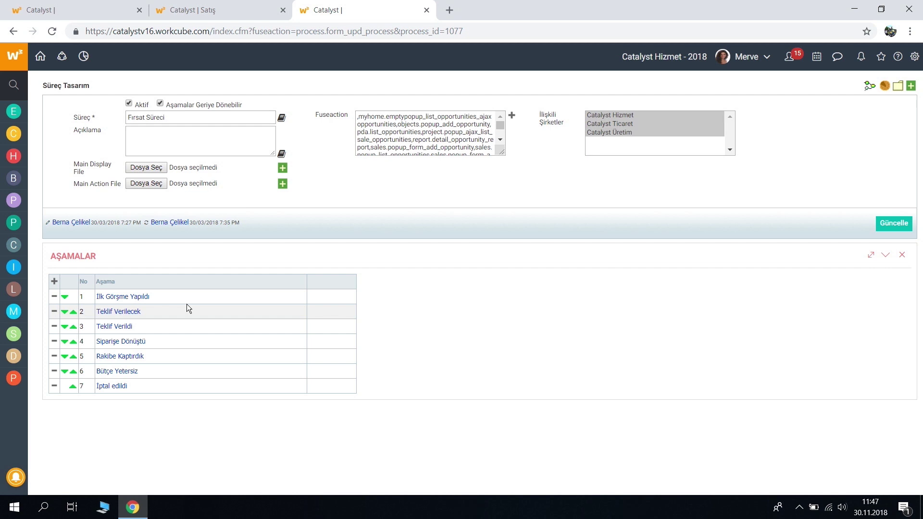
click(144, 299)
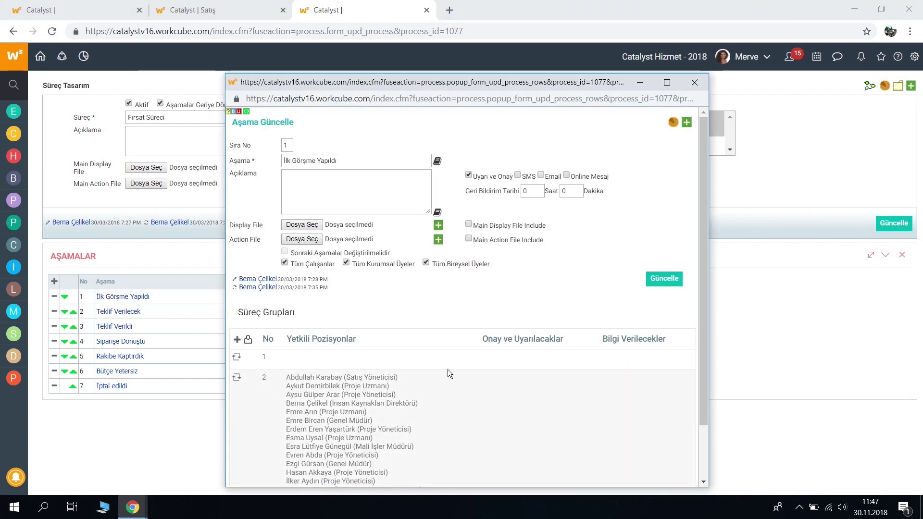
click(694, 83)
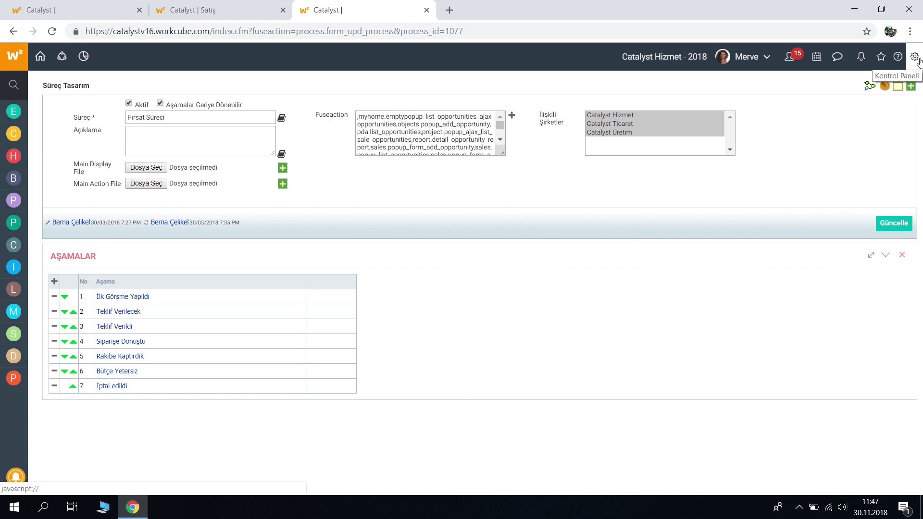
Open the system Parametreler page in a separate browser tab and switch to it.
click(915, 58)
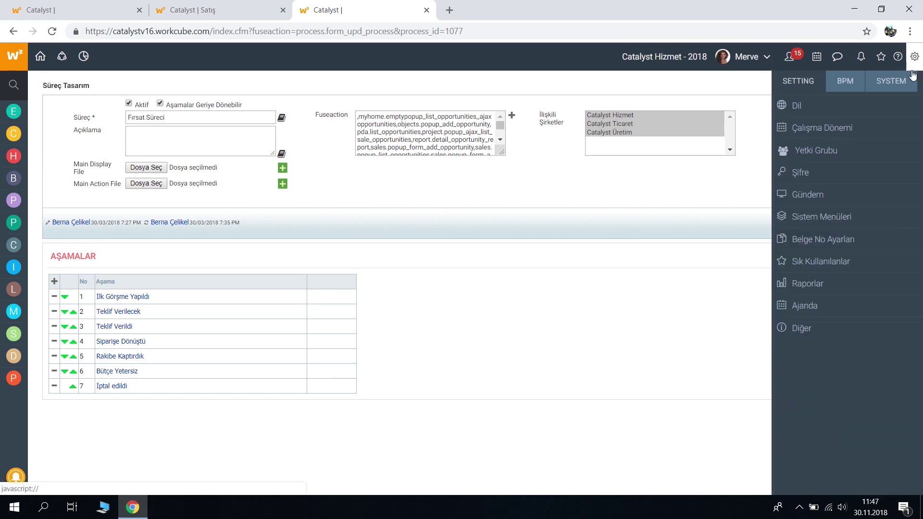
click(891, 82)
right_click(793, 126)
click(817, 133)
click(495, 11)
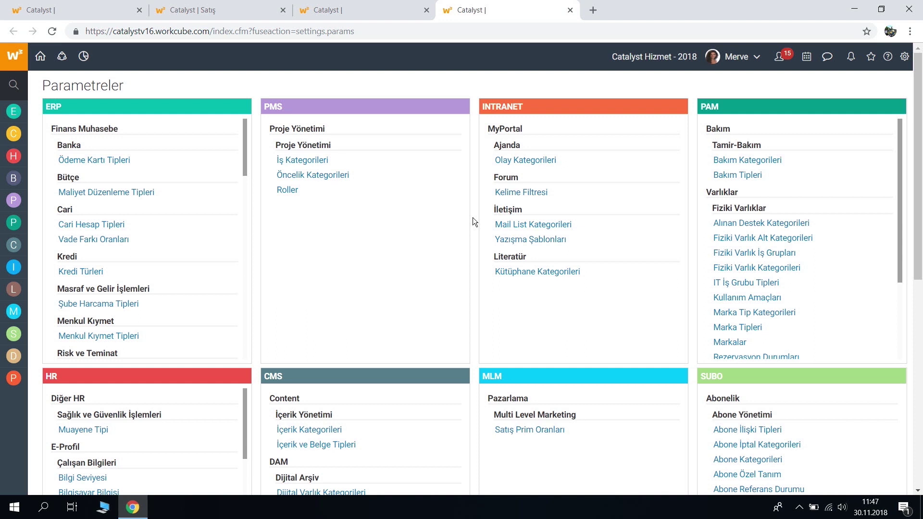
Open Fırsat Kategorileri from the CRM customer management parameters in a separate browser tab.
scroll(472, 217, down, 6)
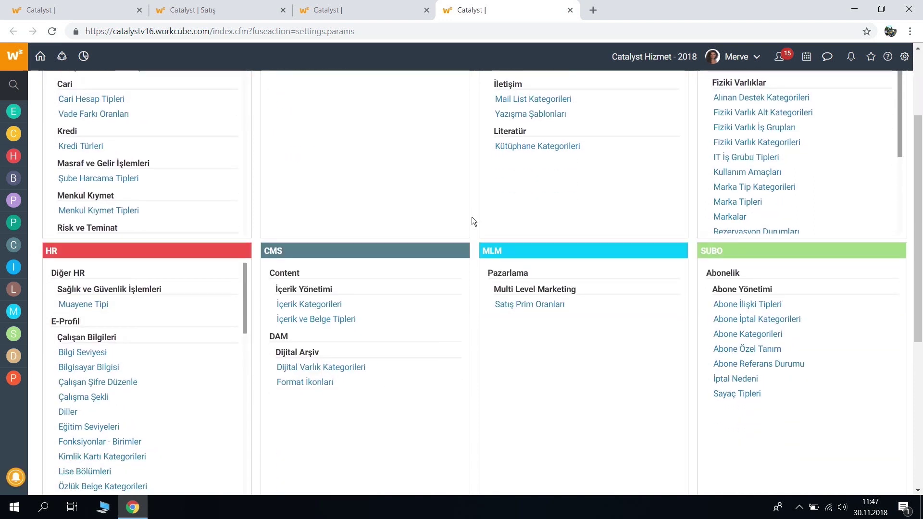
scroll(471, 216, down, 2)
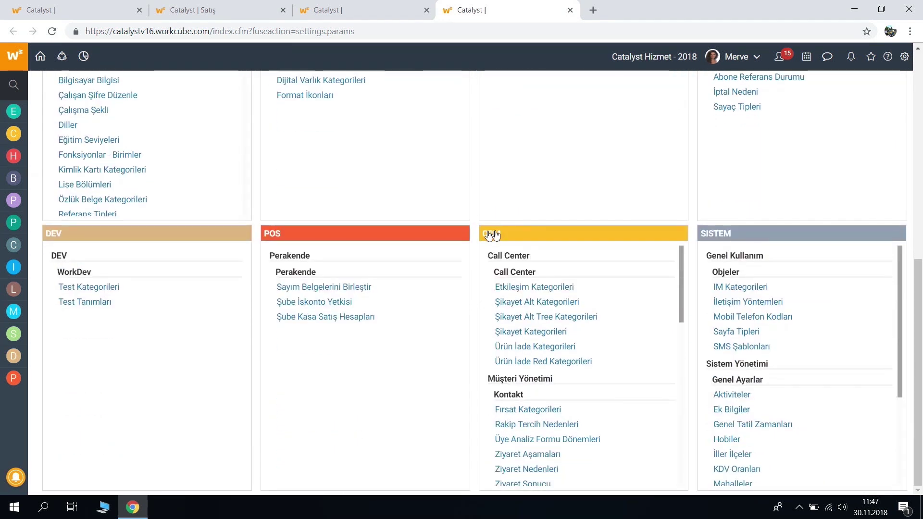
scroll(564, 254, down, 2)
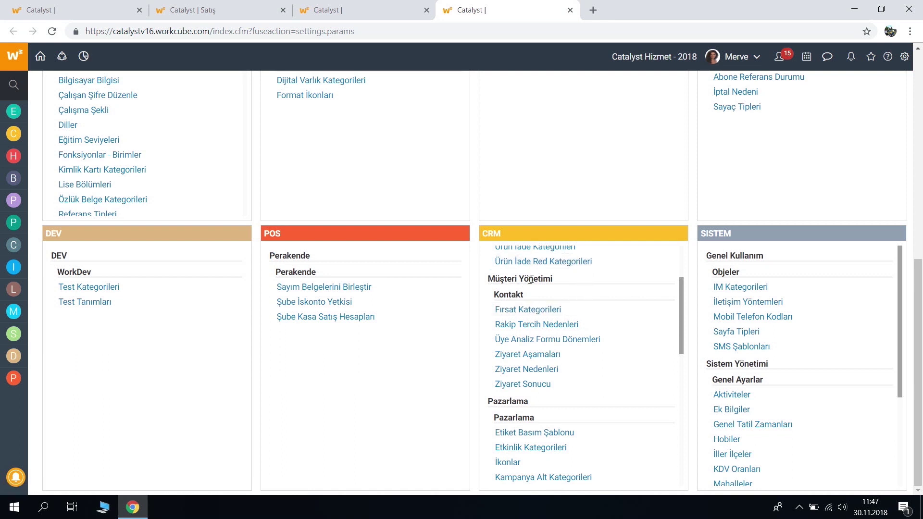
right_click(548, 311)
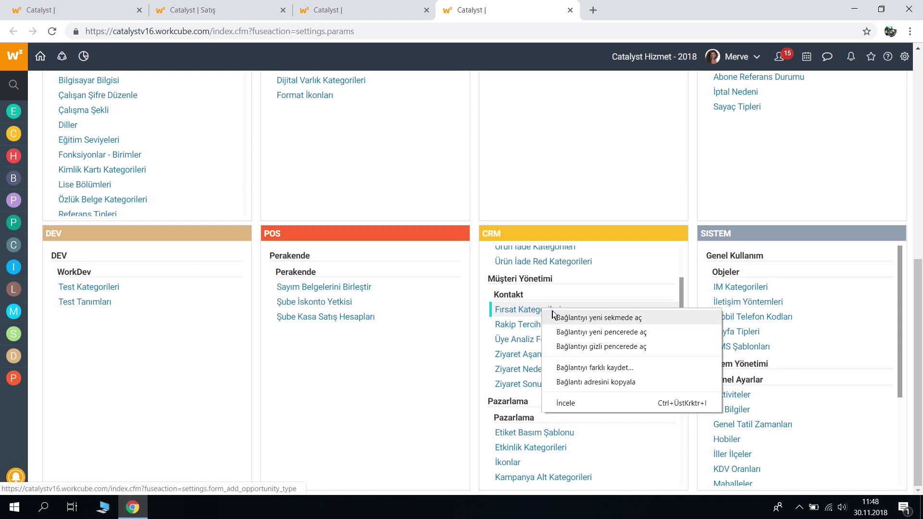
click(569, 319)
click(630, 12)
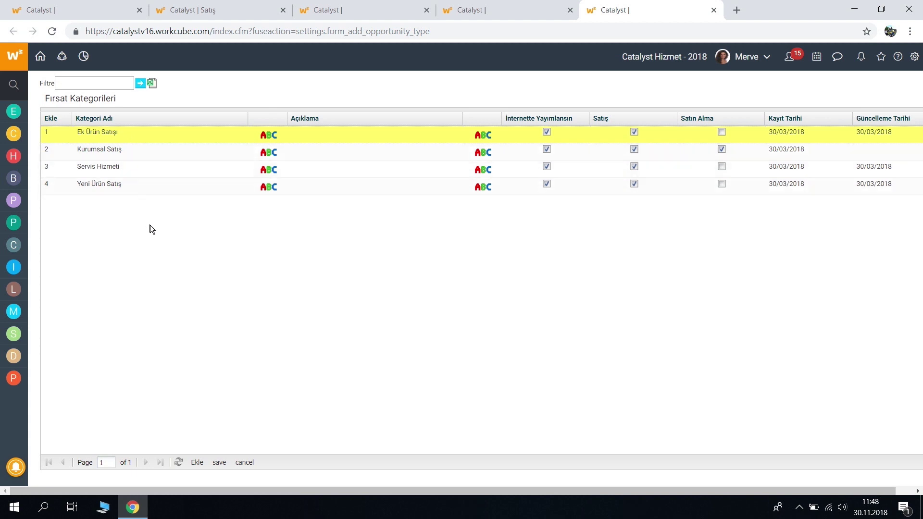
Add an opportunity category named Destek Hizmeti and save the category list.
click(197, 462)
click(92, 201)
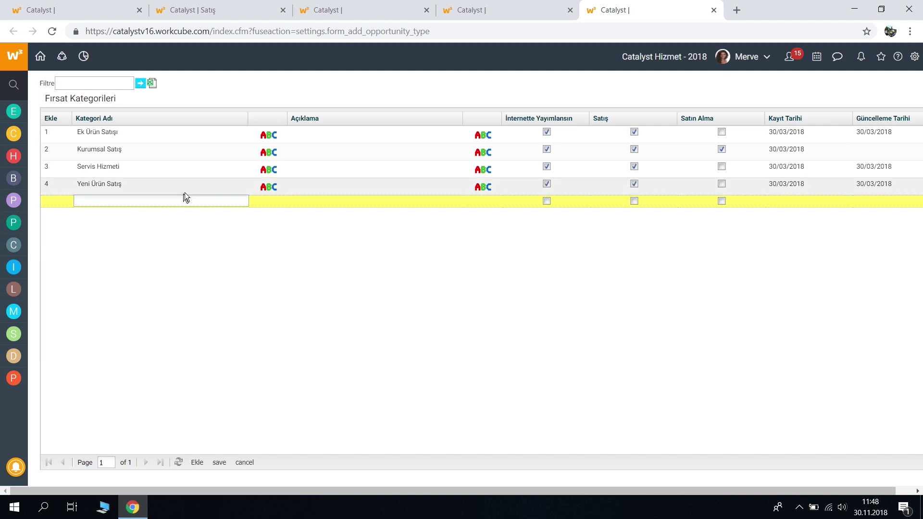
text(D)
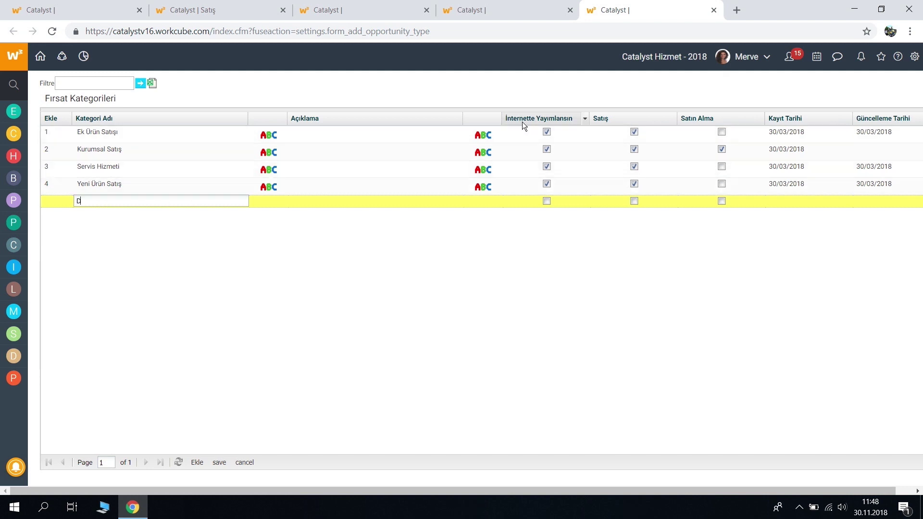
text(estek Hizmeti)
click(188, 277)
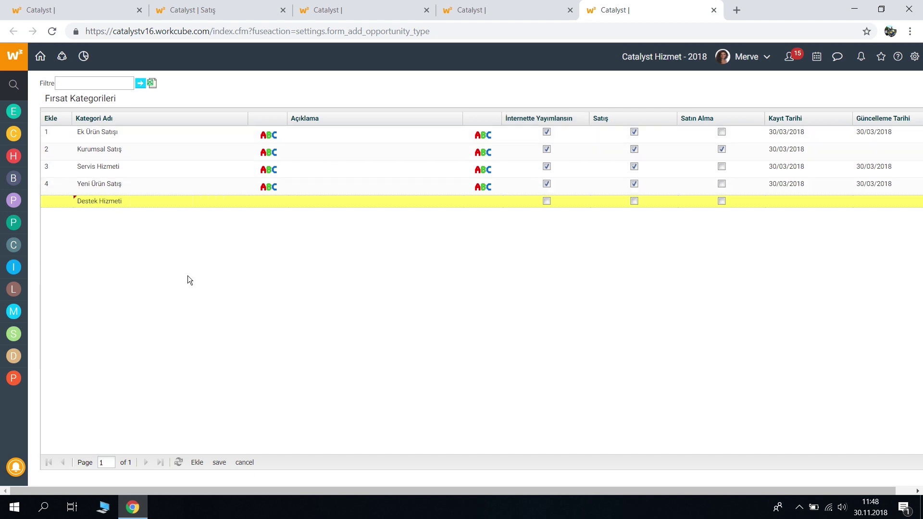
click(126, 201)
click(129, 232)
click(219, 460)
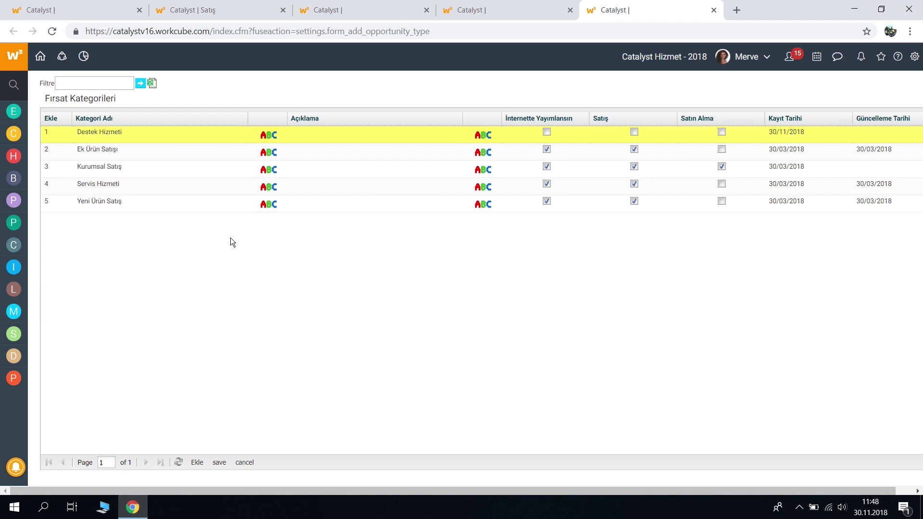
Return to Parametreler and open Olasılık Oranı from the CRM Pazarlama parameters in a separate browser tab.
click(505, 11)
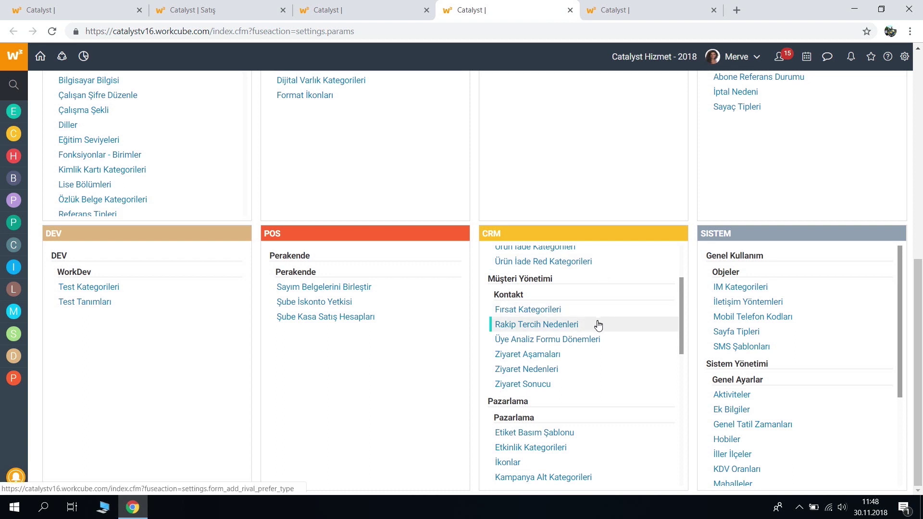
scroll(597, 327, down, 2)
scroll(596, 328, down, 2)
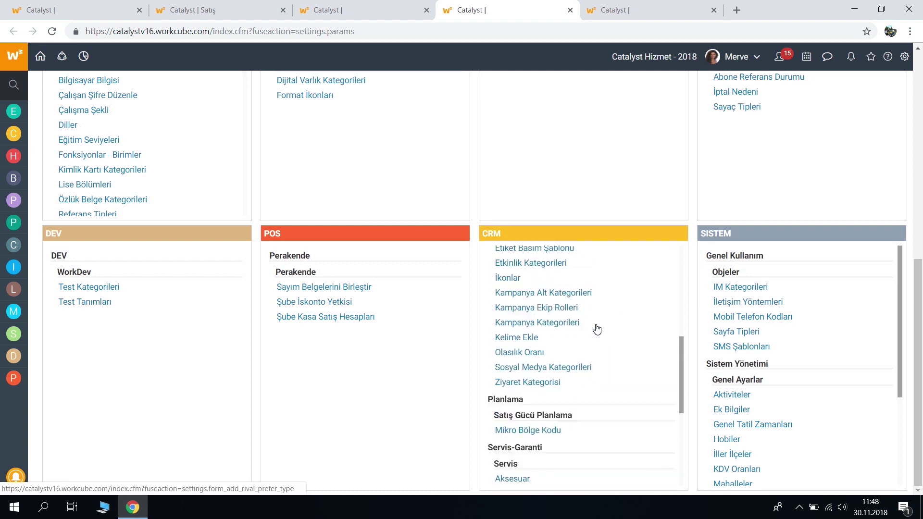
click(528, 337)
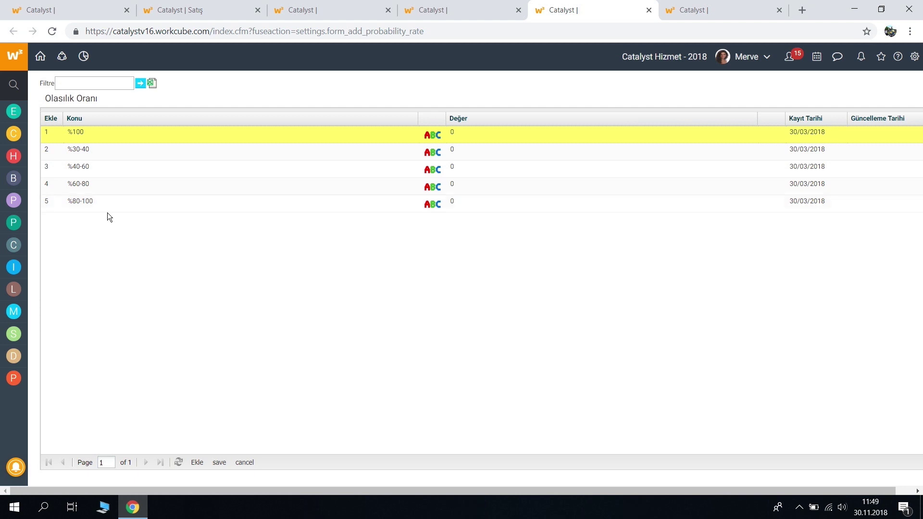
Return to Parametreler and open İletişim Yöntemleri from the Sistem general-use parameters in a separate browser tab.
key(ctrl+Page_Up)
scroll(827, 102, down, 5)
scroll(831, 108, down, 4)
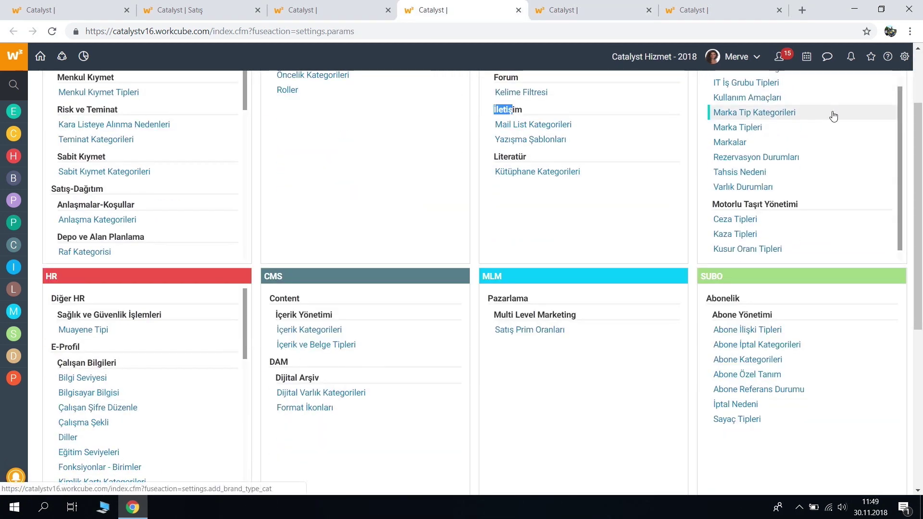
scroll(831, 148, down, 5)
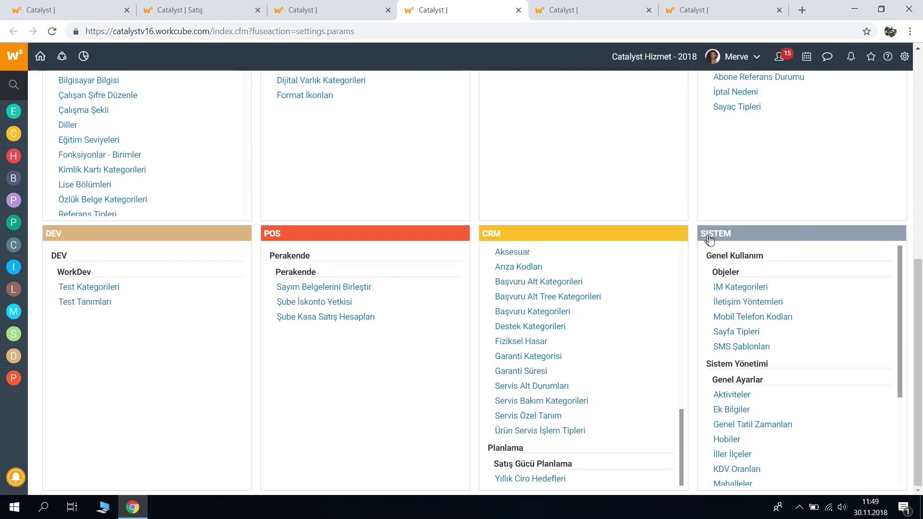
click(770, 306)
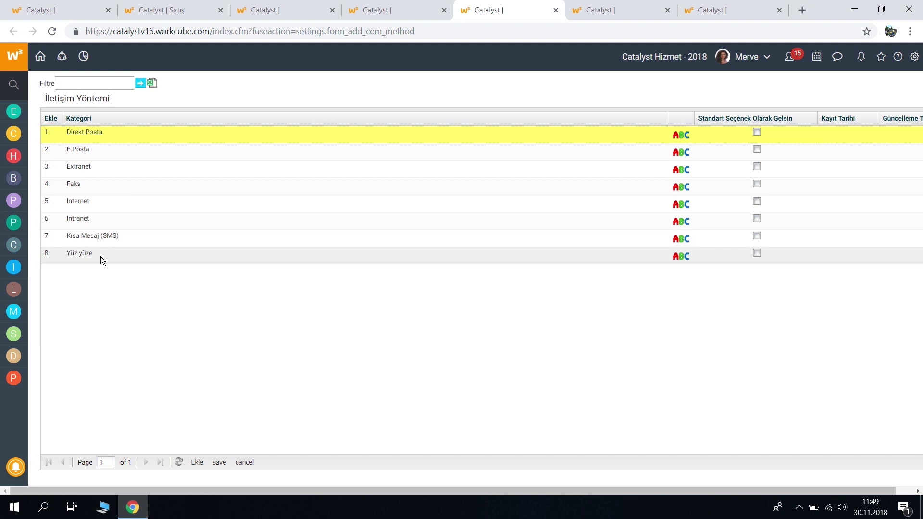
Return to Parametreler and open Rakip Tercih Nedenleri from the CRM Kontakt parameters in a separate browser tab.
key(ctrl+shift+Tab)
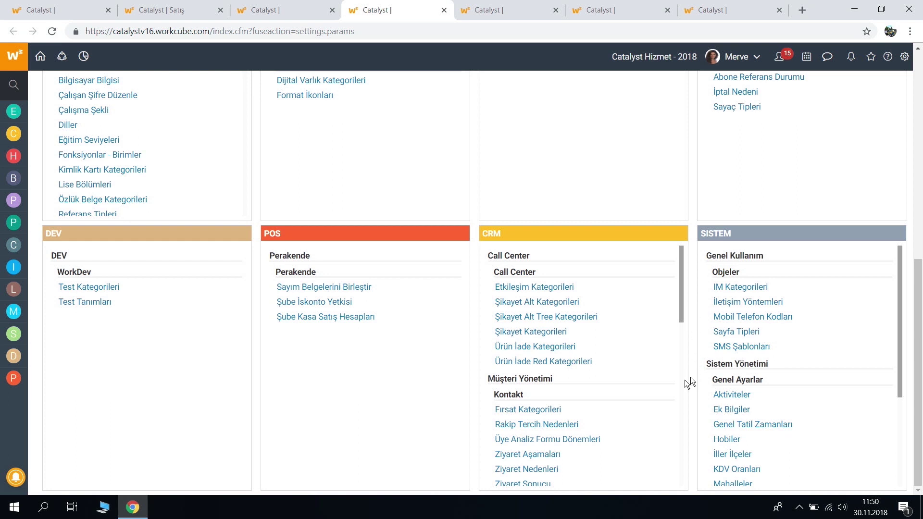
click(534, 426)
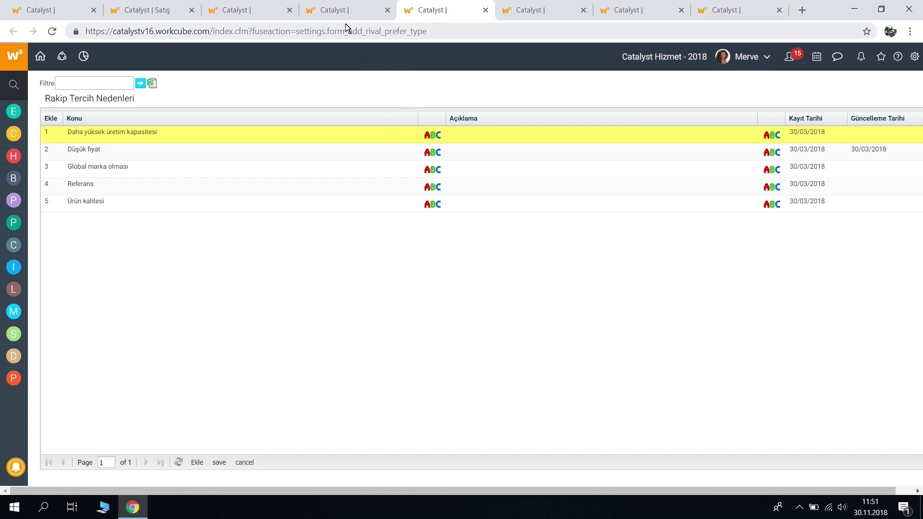
Close the Parametreler, parameter list and Süreç Tasarım browser tabs to get back to the Fırsatlar list.
click(332, 15)
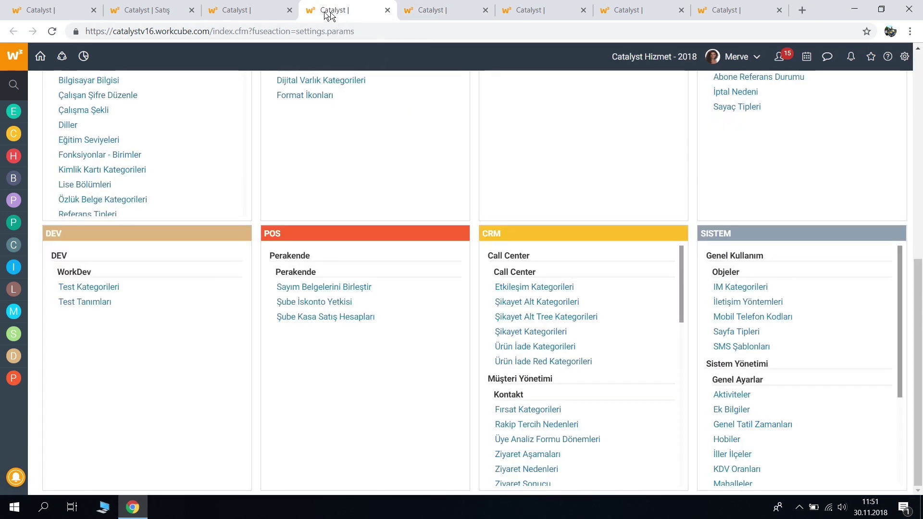
click(388, 11)
click(388, 11)
click(388, 10)
click(388, 10)
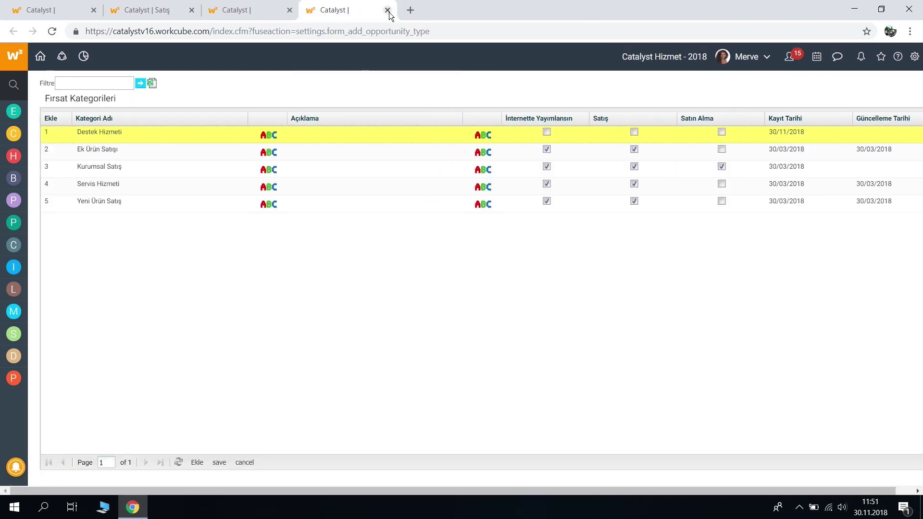
click(387, 11)
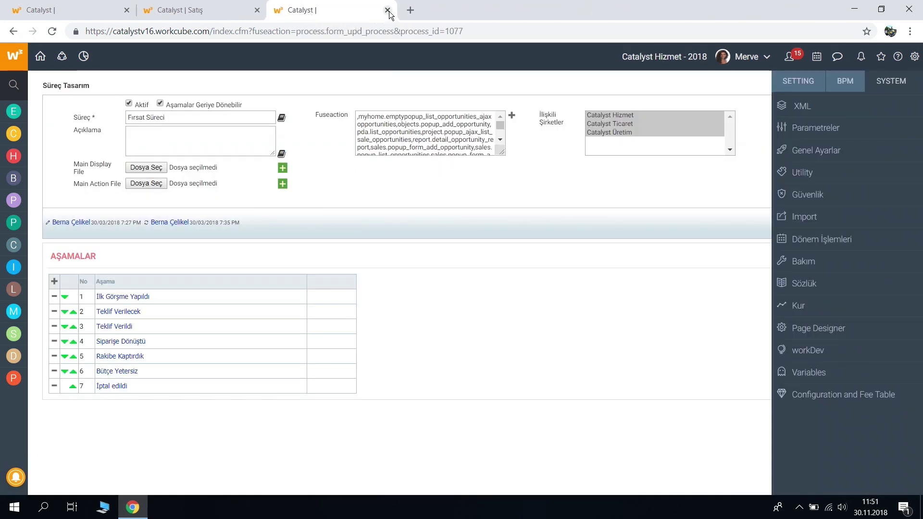
click(388, 11)
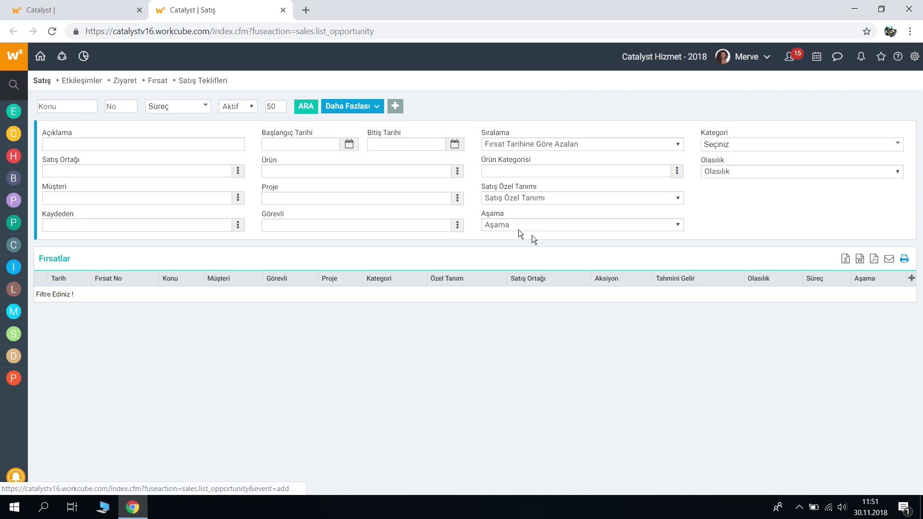
Start a new opportunity record with the Konu Workcube Talebi and the Süreç stage İlk Görşme Yapıldı.
click(395, 107)
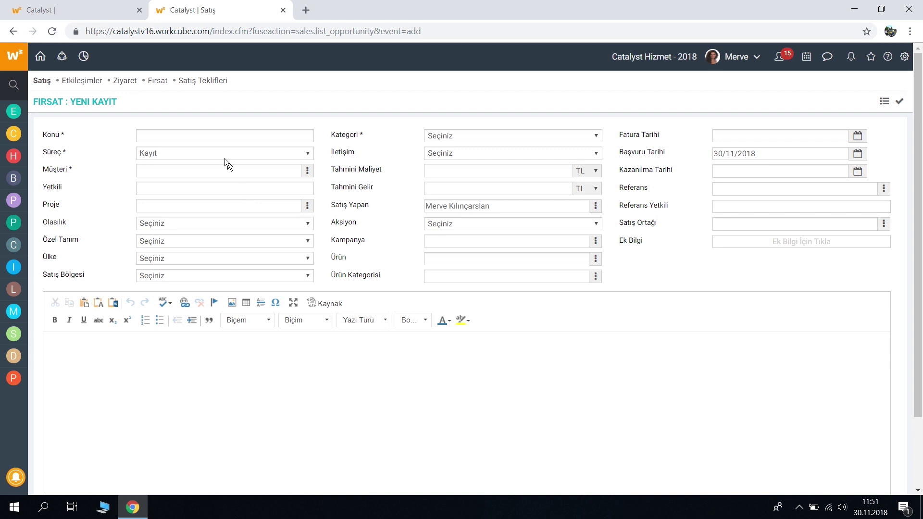
click(208, 141)
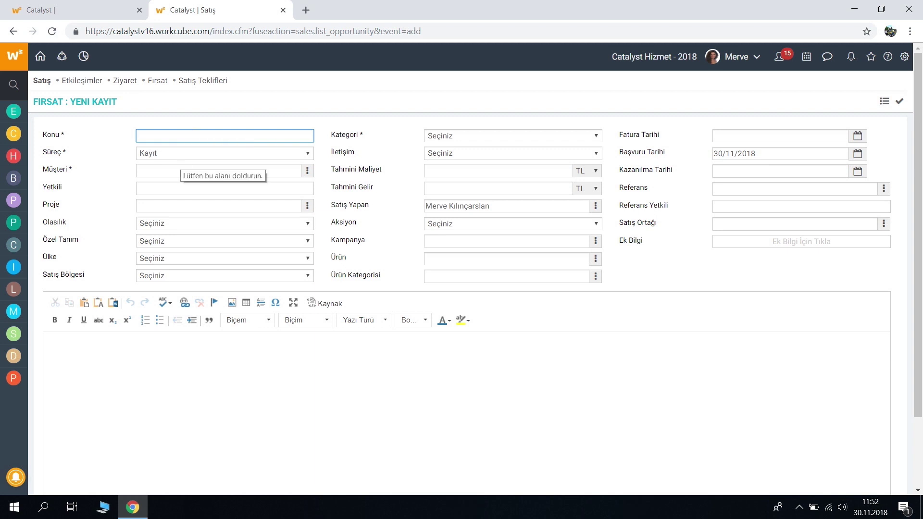
text(Workcube Taleb)
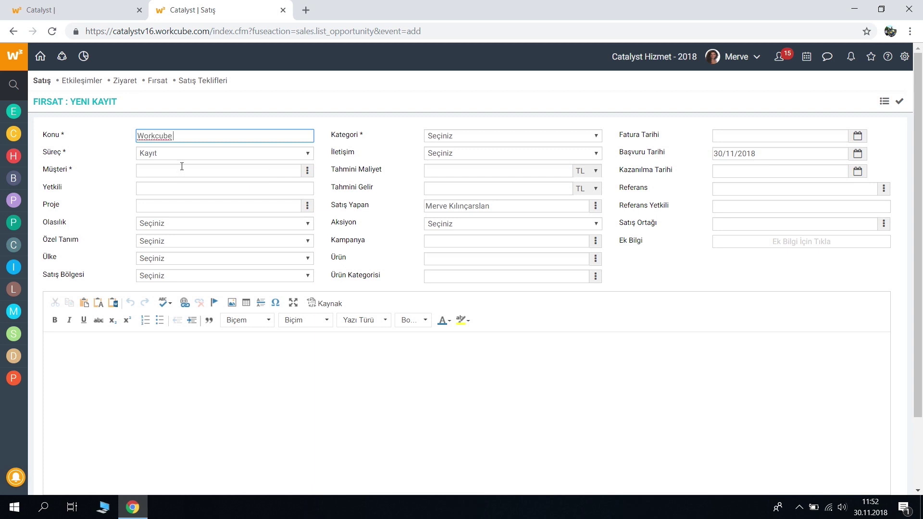
text(i)
click(186, 153)
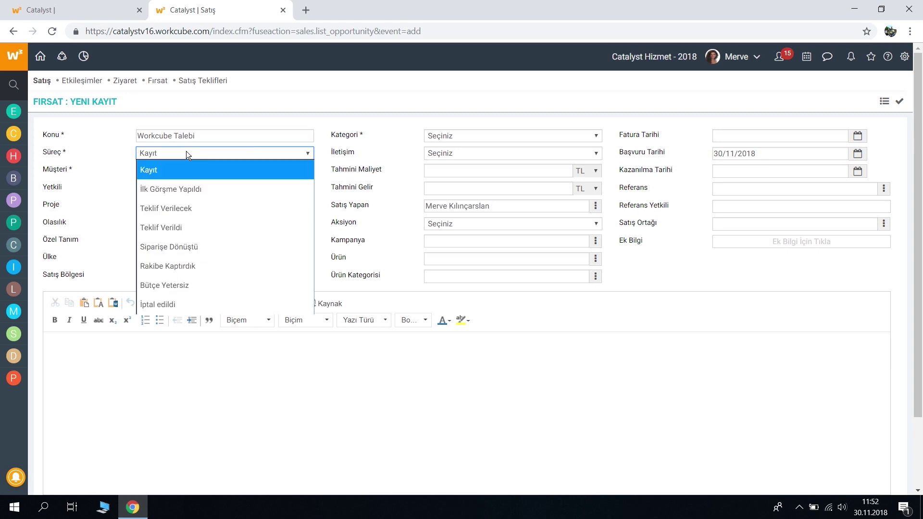
click(209, 189)
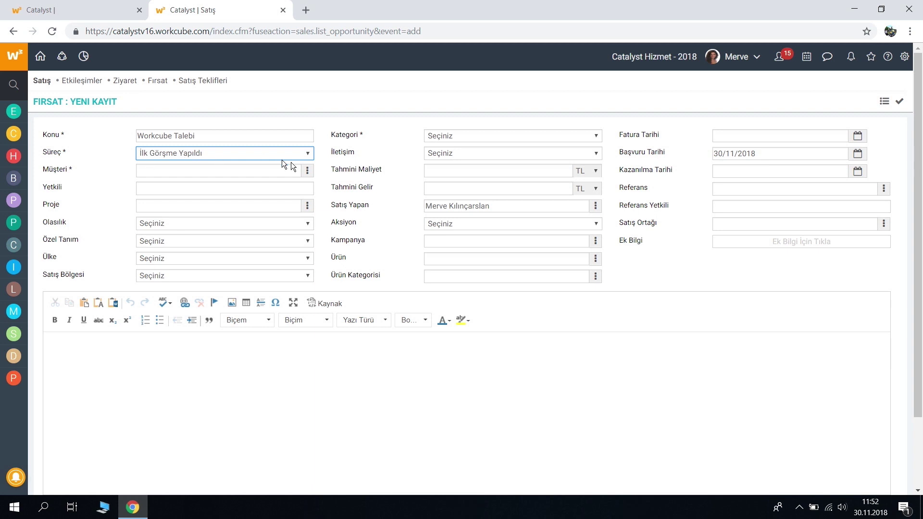
Search the corporate members for mifa and choose MİFA Bilgi Sistemleri Sanayi ve Ticaret Ltd. Şti. as the Müşteri.
click(307, 171)
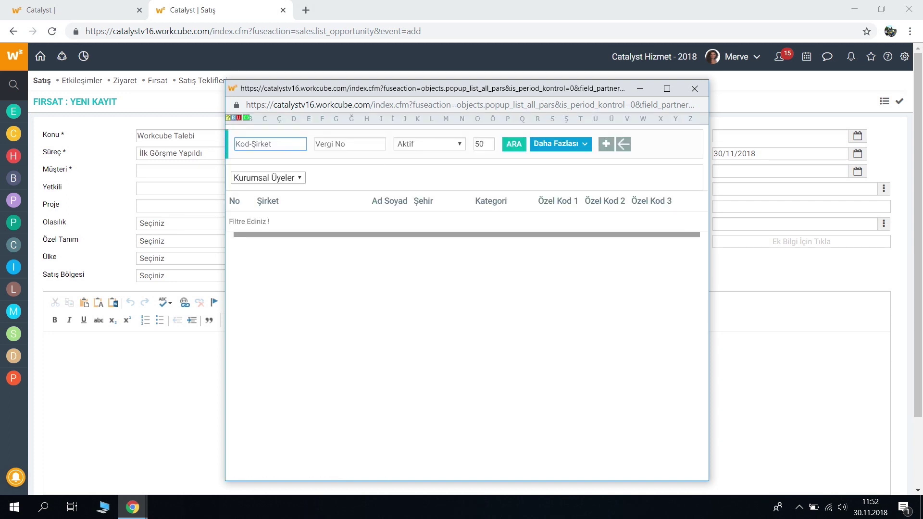
text(mifa)
key(Return)
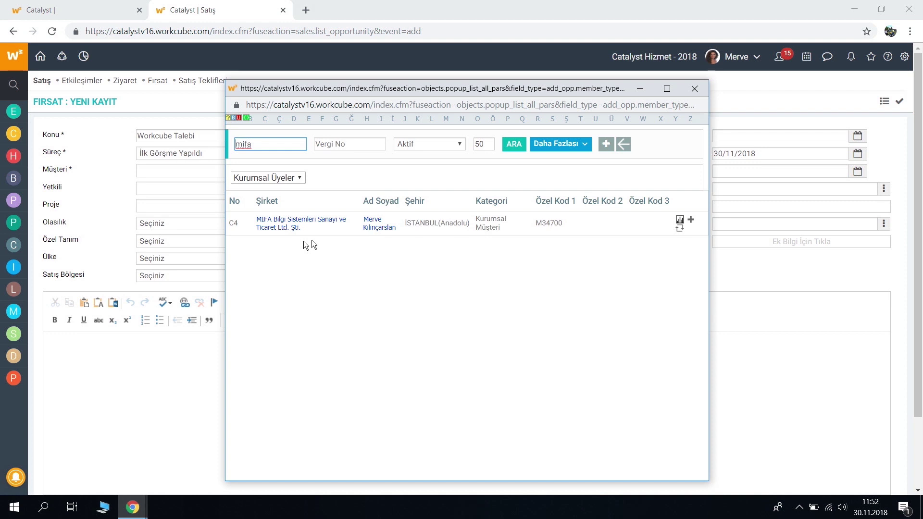
click(288, 226)
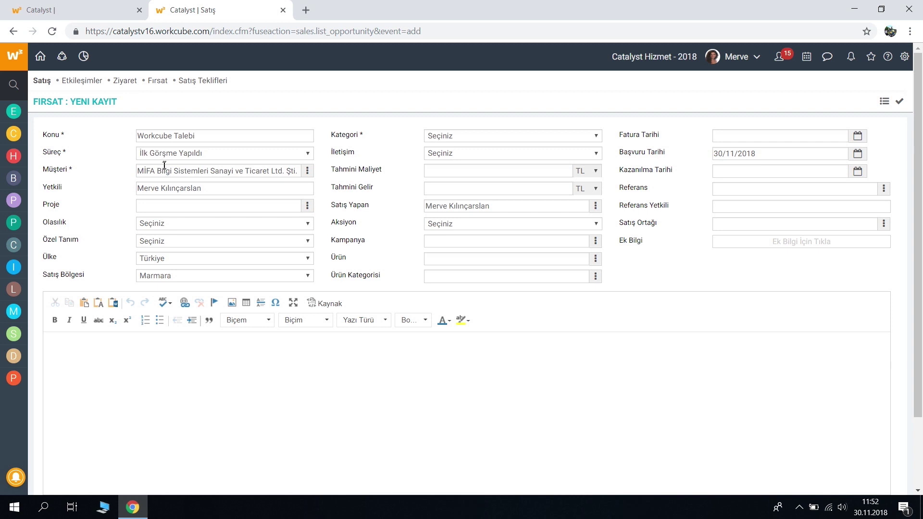
Set the opportunity's Olasılık to %60-80 and check the available Özel Tanım options.
drag(206, 136, 139, 139)
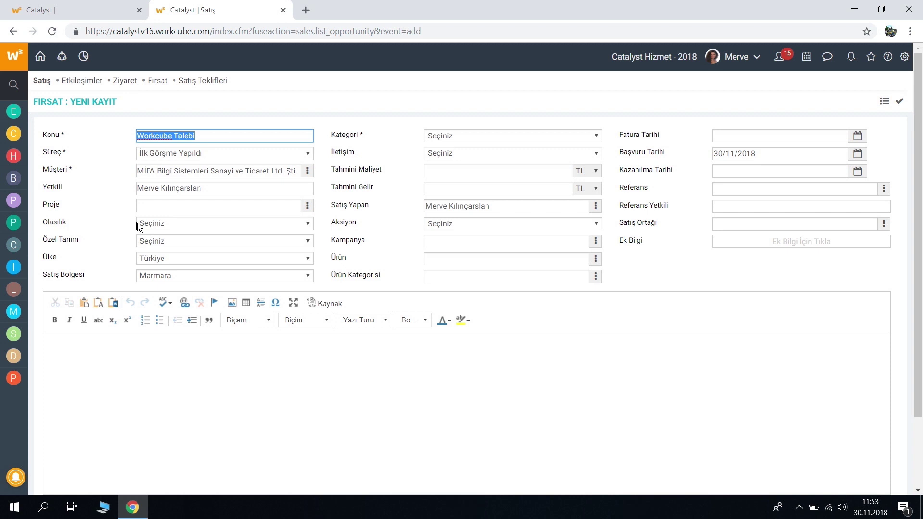
click(160, 228)
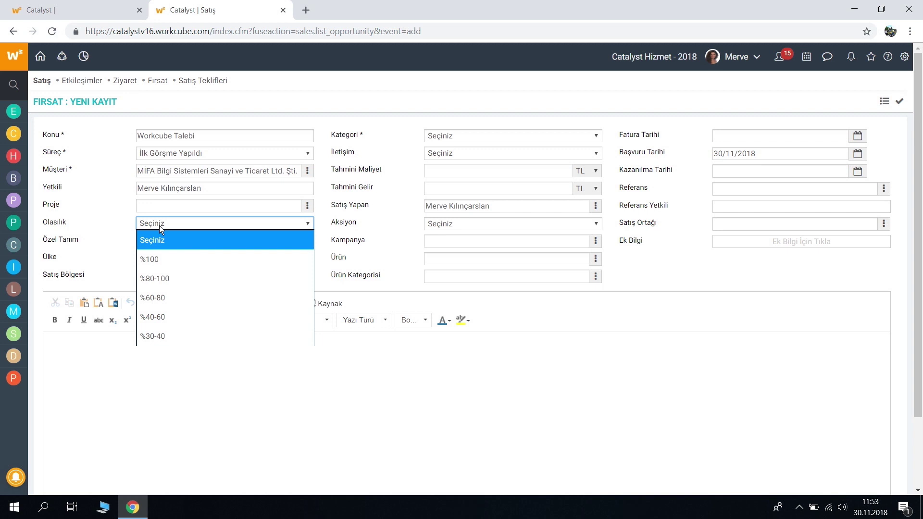
click(167, 300)
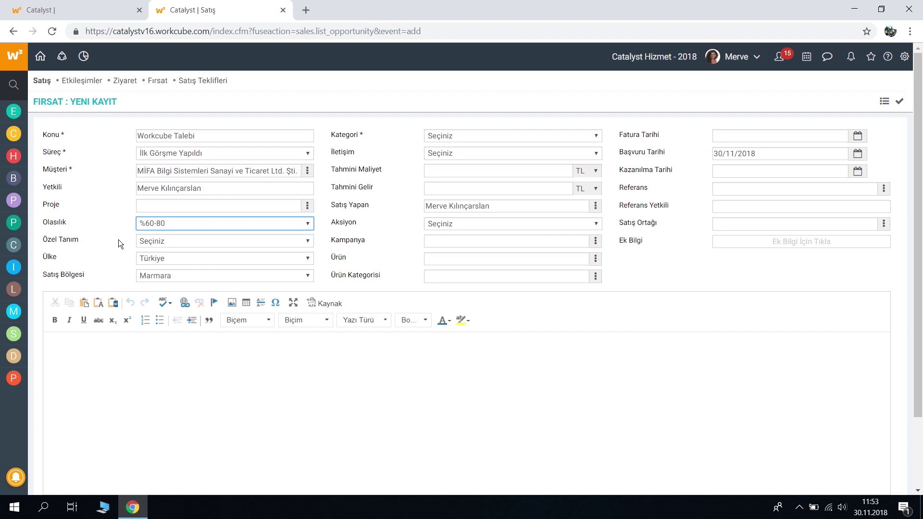
click(154, 245)
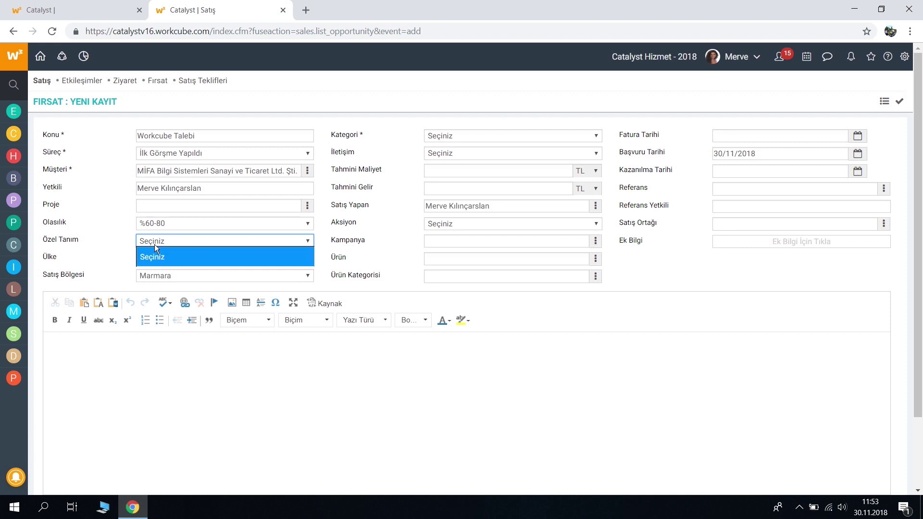
click(154, 244)
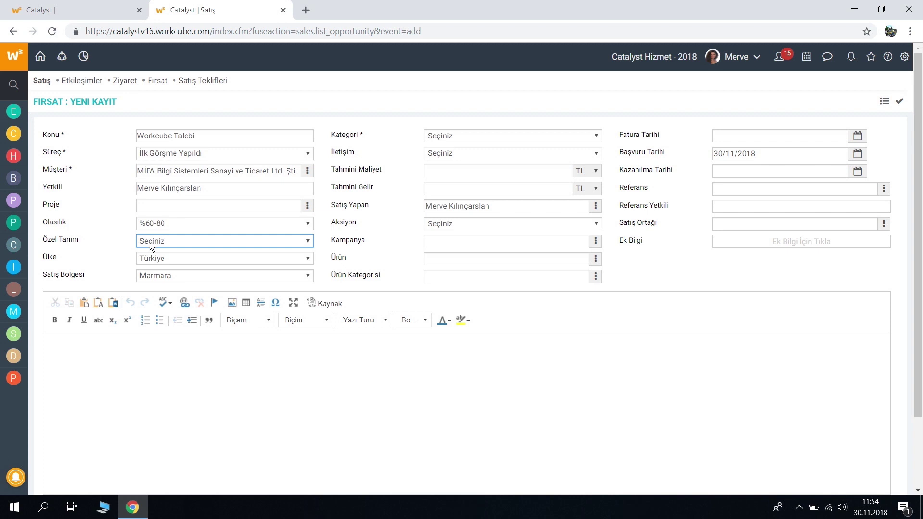
click(120, 247)
Select Türkiye as the opportunity's Ülke and Marmara as its Satış Bölgesi.
click(168, 260)
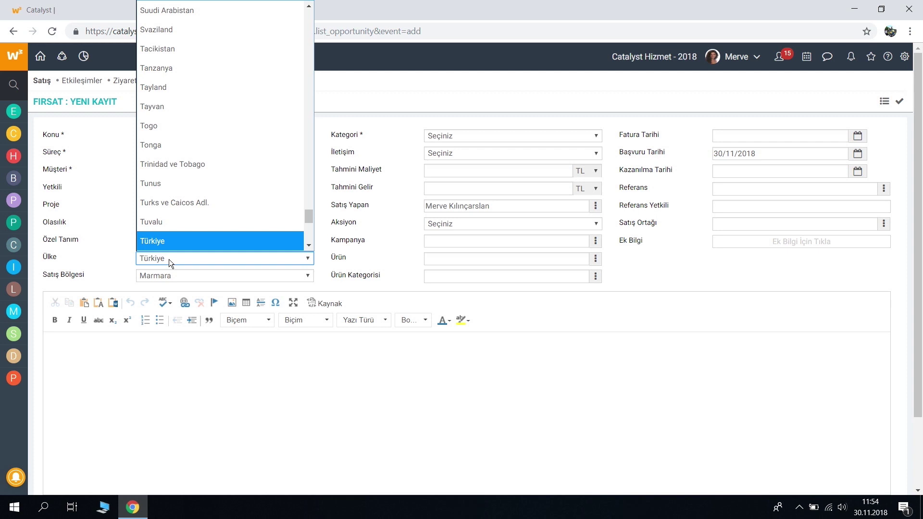
click(169, 259)
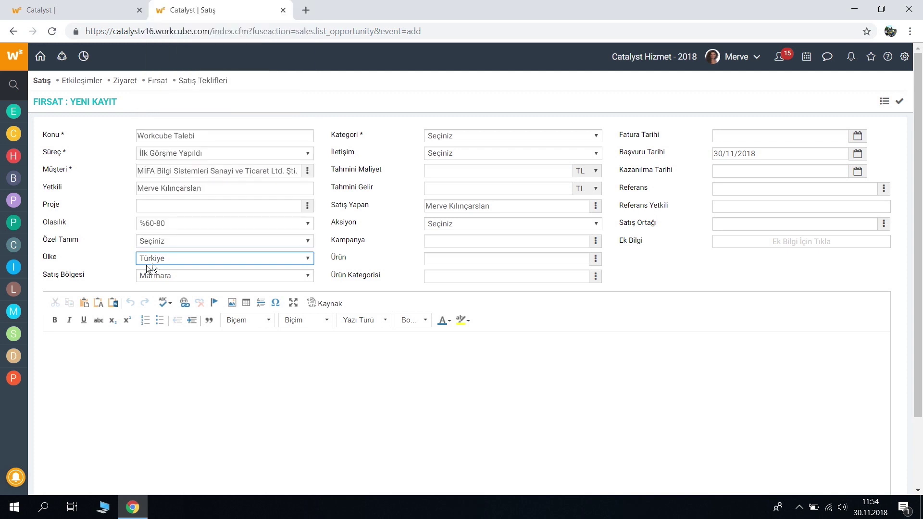
click(56, 262)
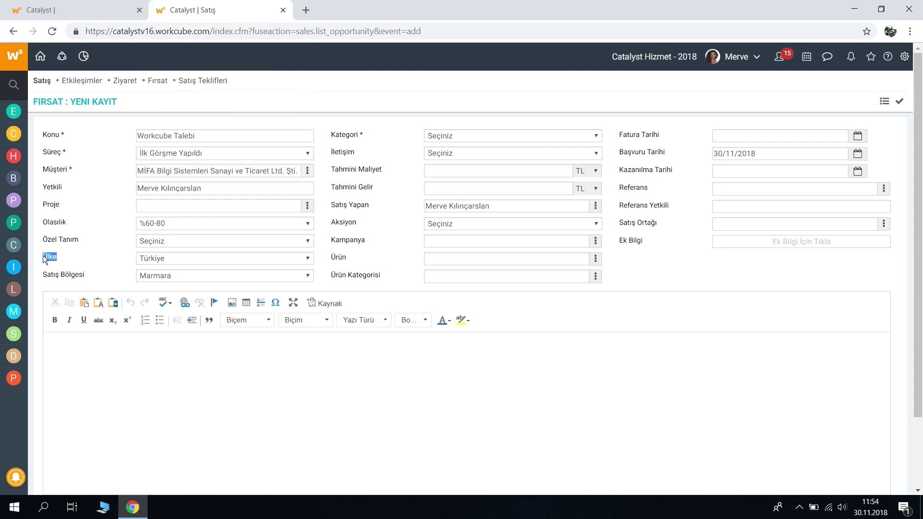
click(169, 260)
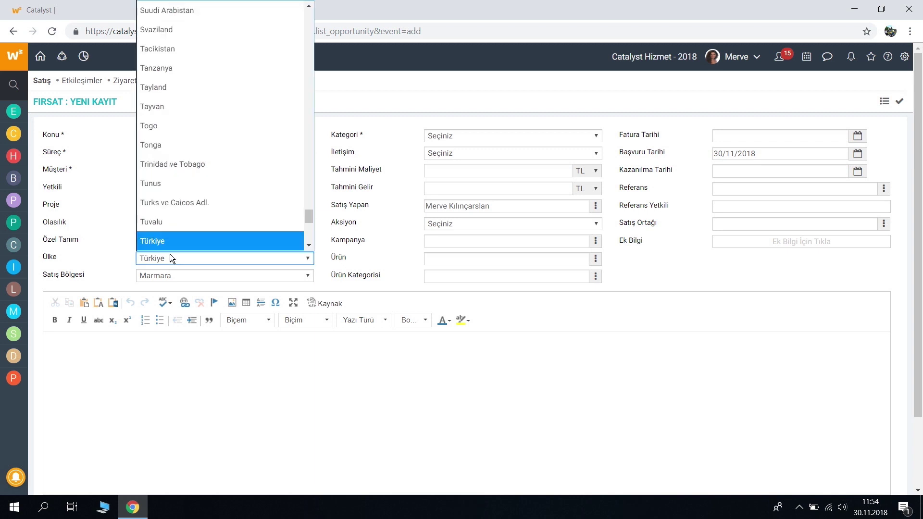
click(163, 243)
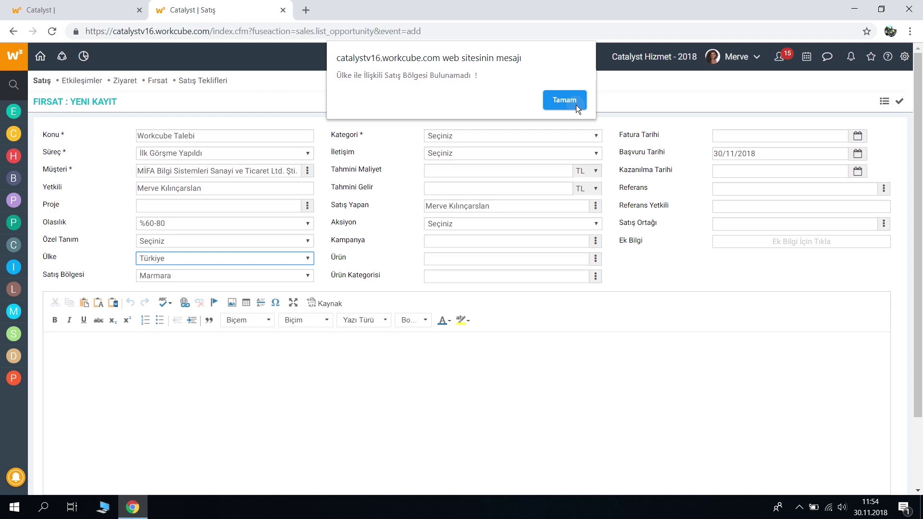
click(575, 103)
click(177, 259)
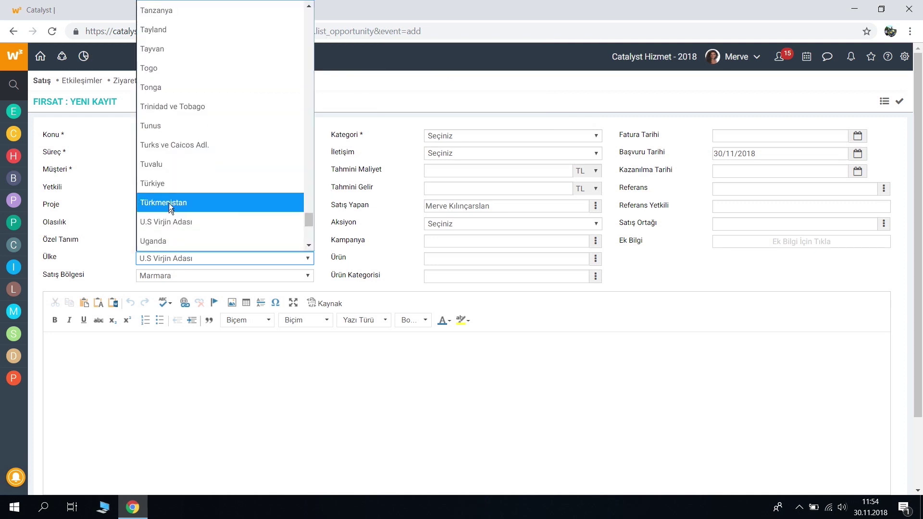
click(175, 185)
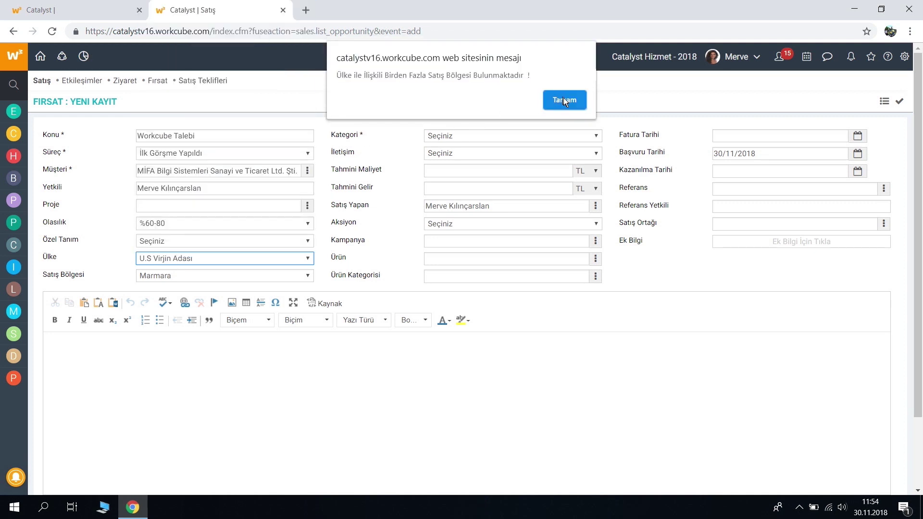
click(560, 102)
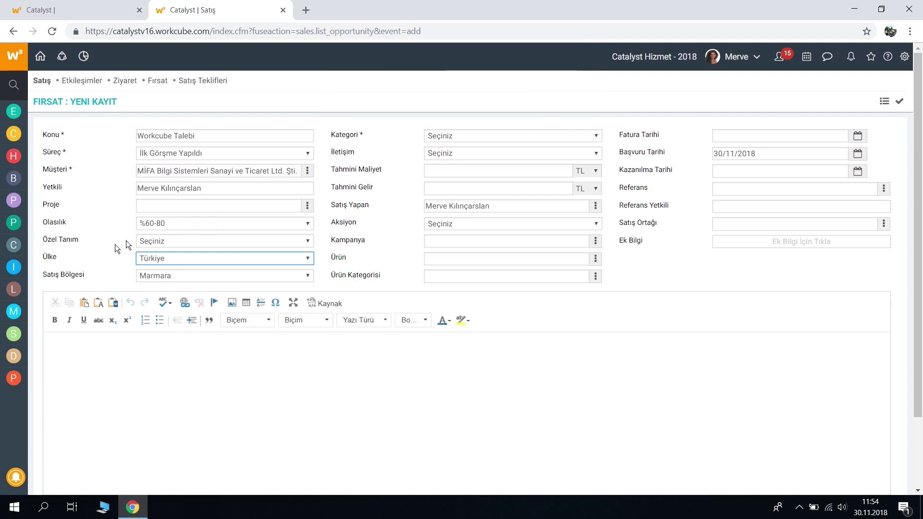
click(180, 276)
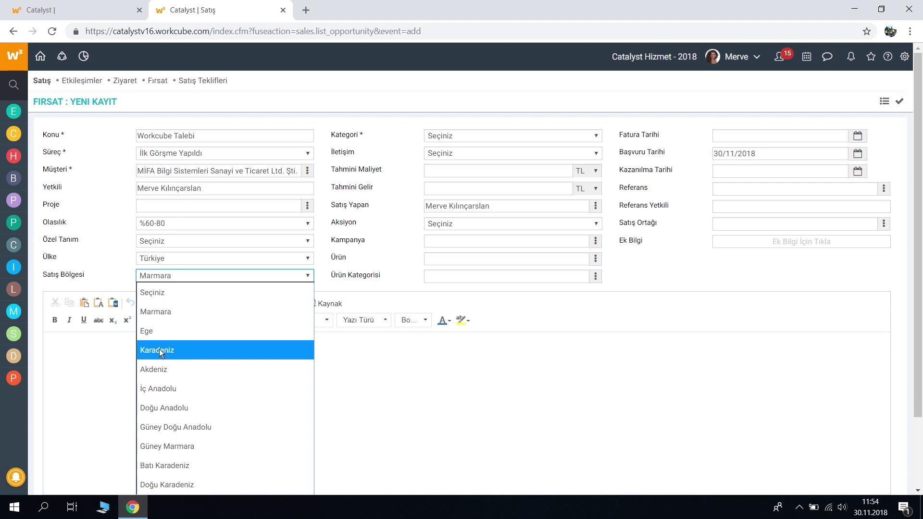
click(172, 311)
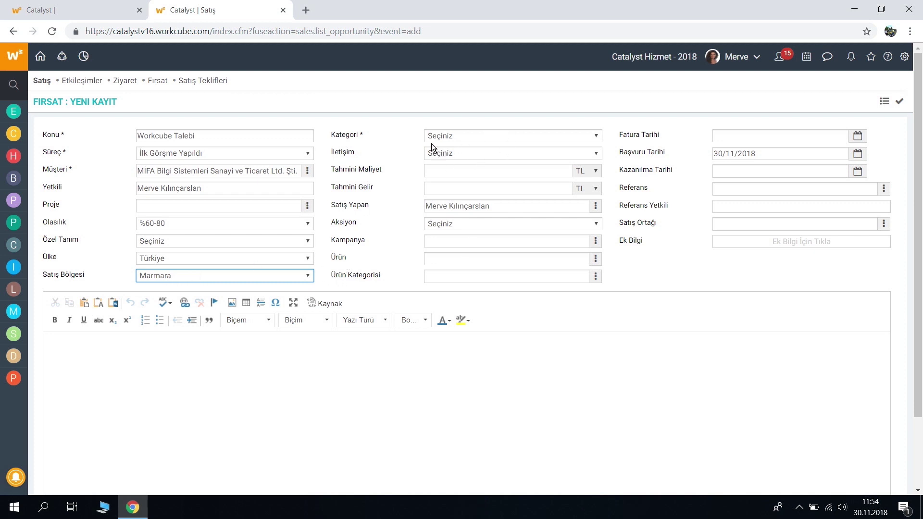
Set the opportunity's Kategori to Yeni Ürün Satış and its İletişim to Yüz yüze.
click(451, 138)
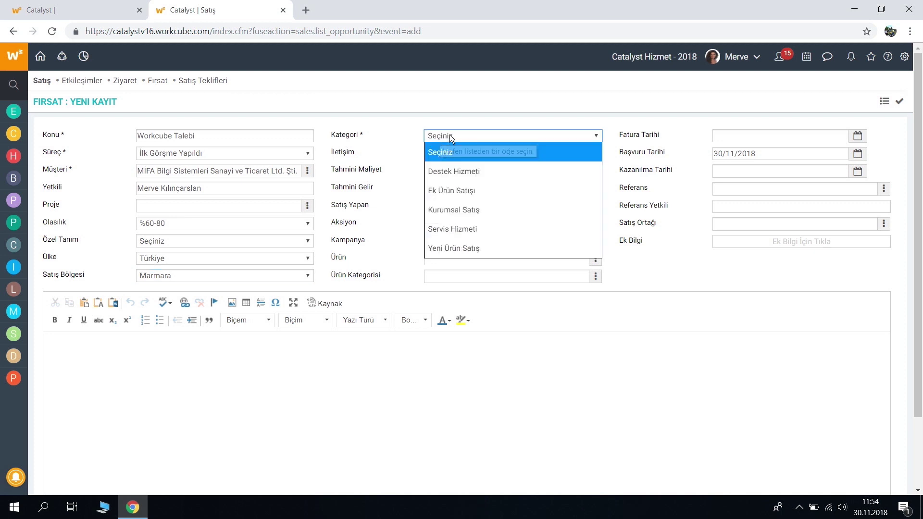
click(450, 138)
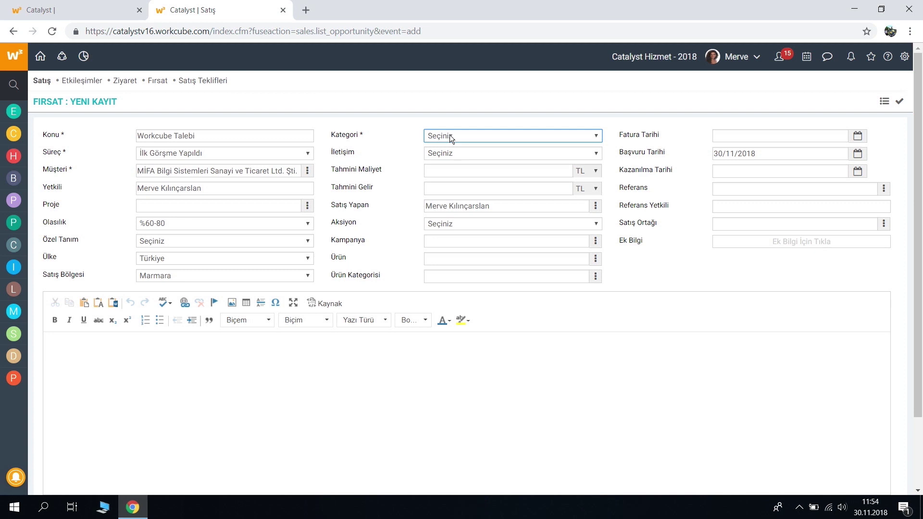
click(451, 136)
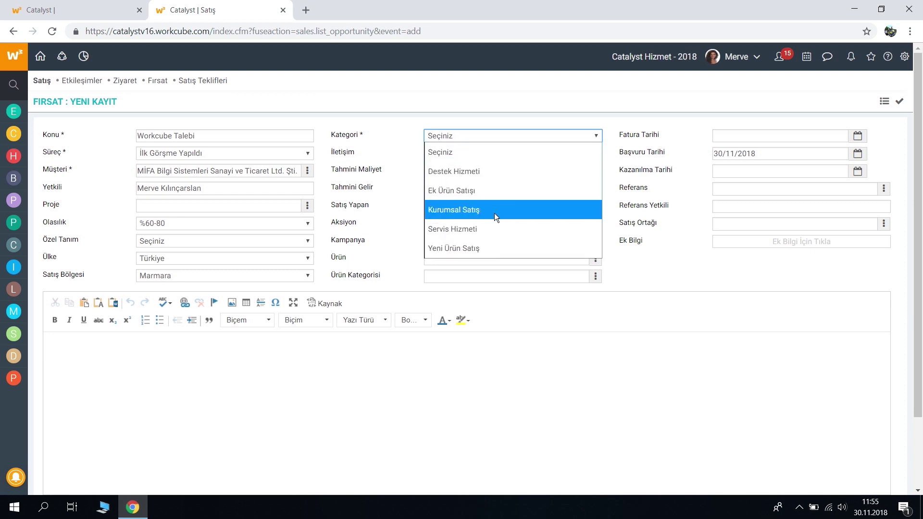
click(476, 249)
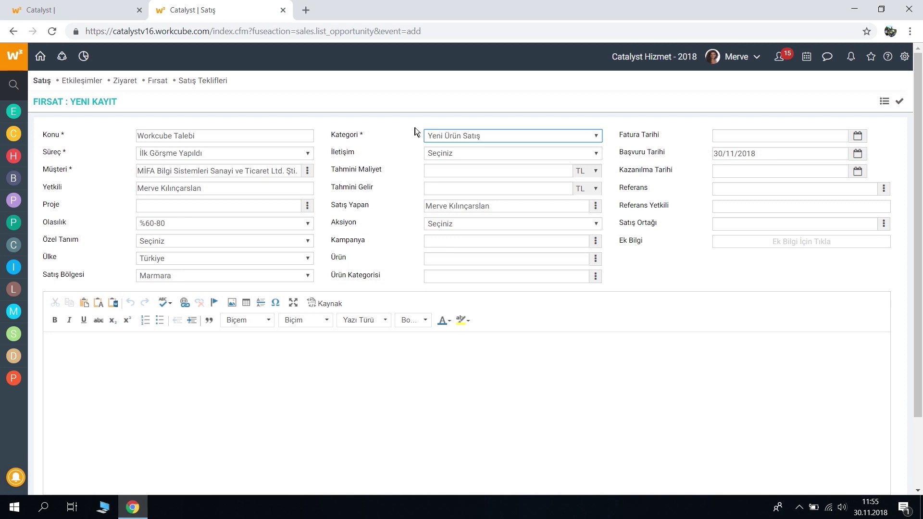
click(443, 157)
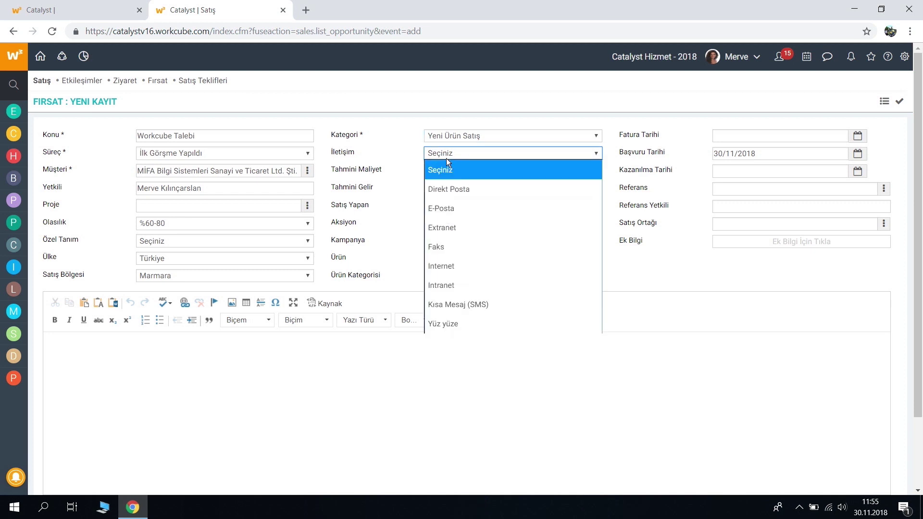
click(452, 324)
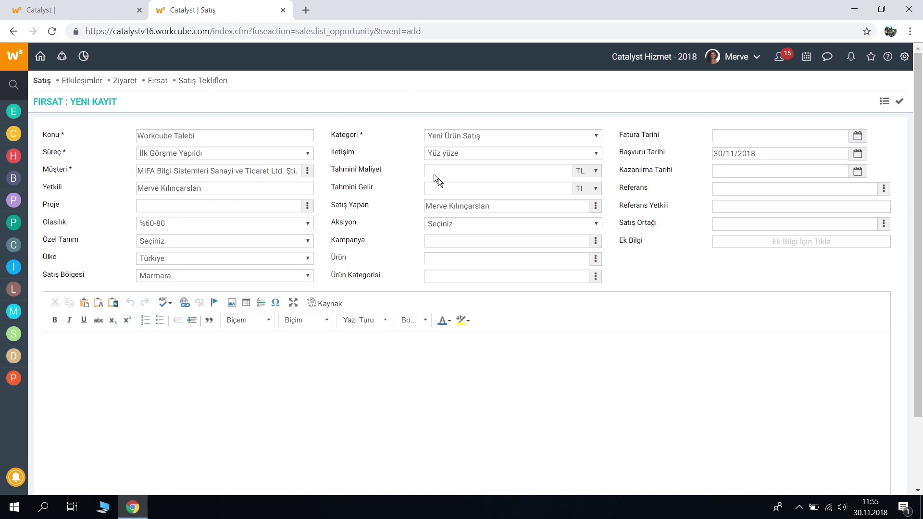
Set the Tahmini Maliyet to 120.000 TL and the Tahmini Gelir to 200.000 TL.
click(489, 172)
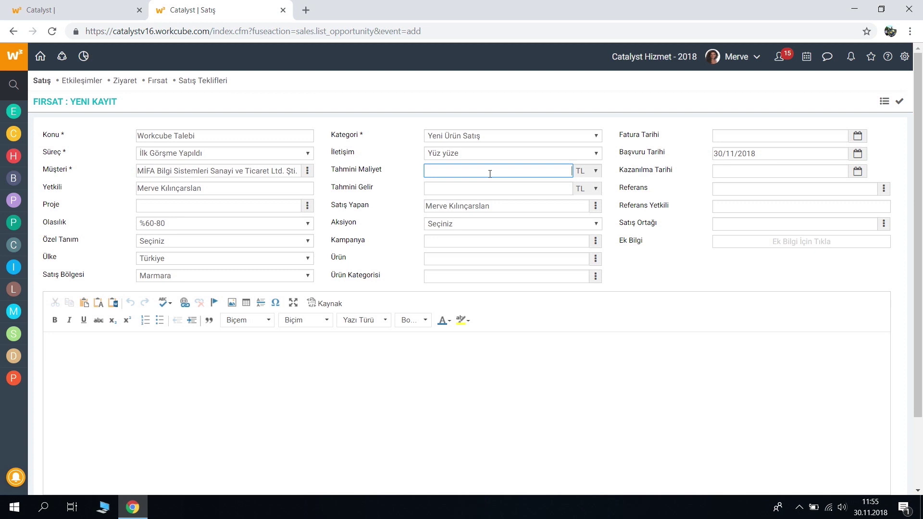
text(200000)
click(403, 193)
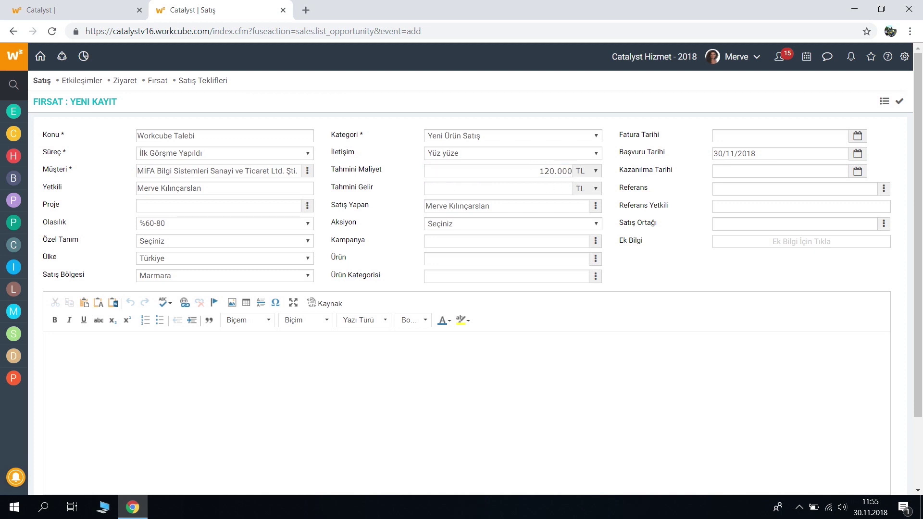
click(541, 185)
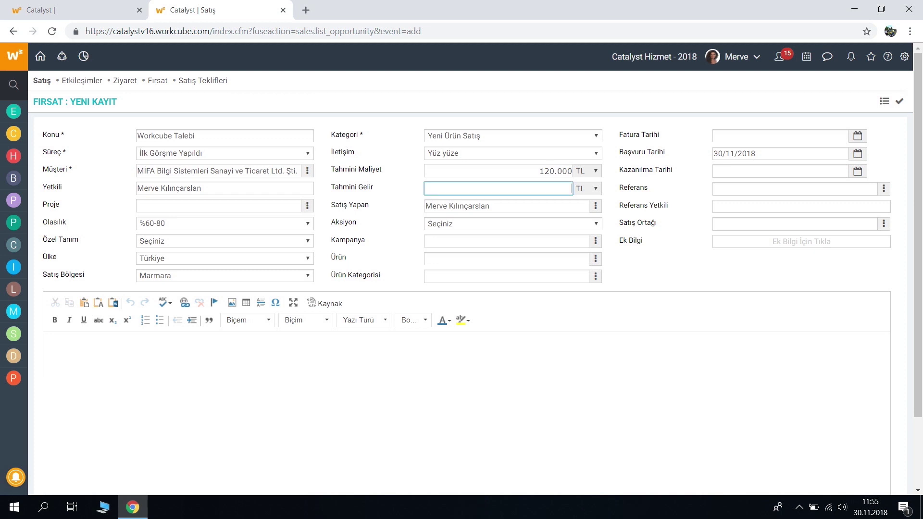
text(2000000)
click(406, 191)
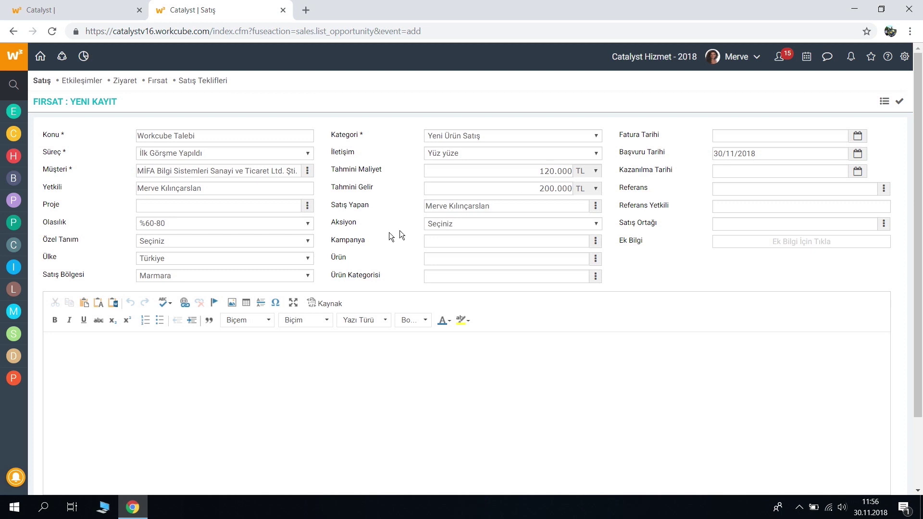
Check the employee selection for Satış Yapan and set the opportunity's Aksiyon to 1 Hafta.
click(501, 209)
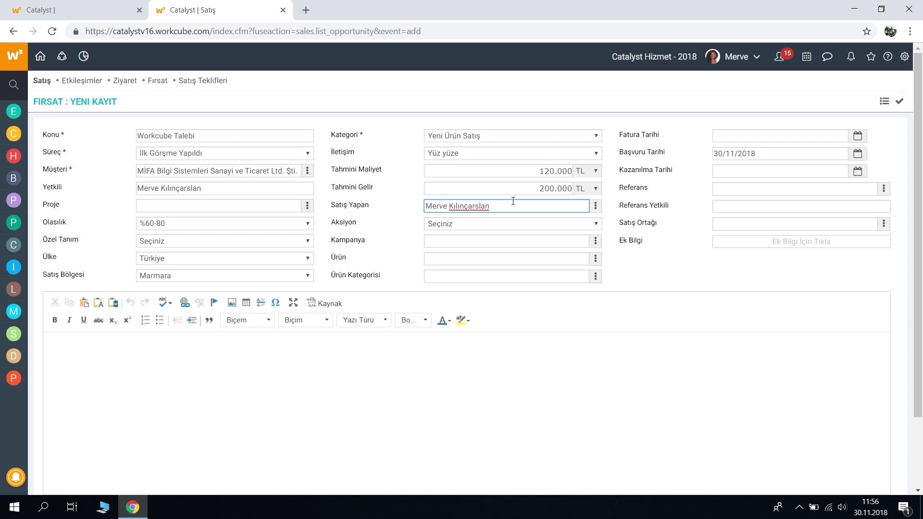
click(596, 209)
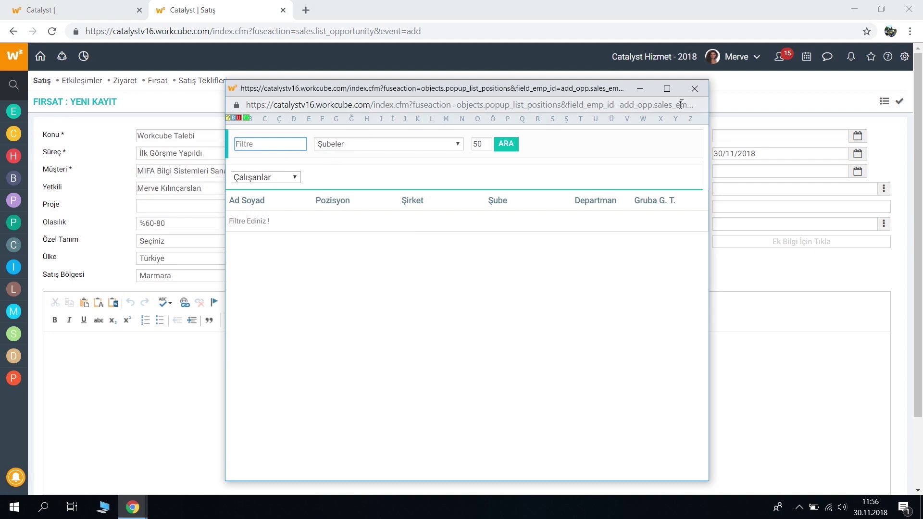
click(693, 90)
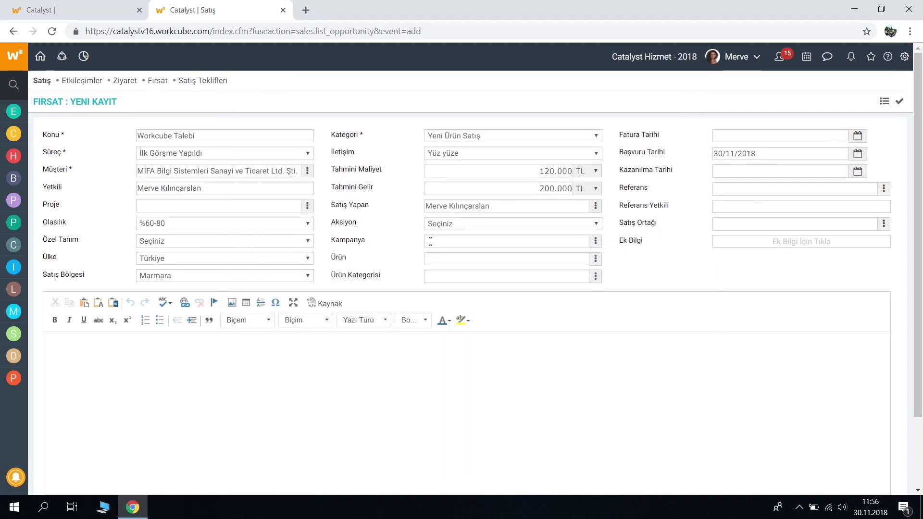
click(438, 225)
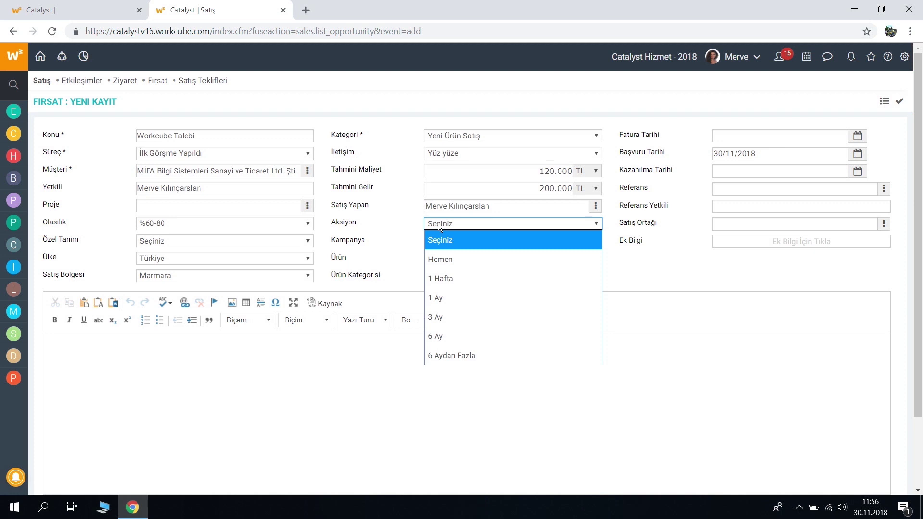
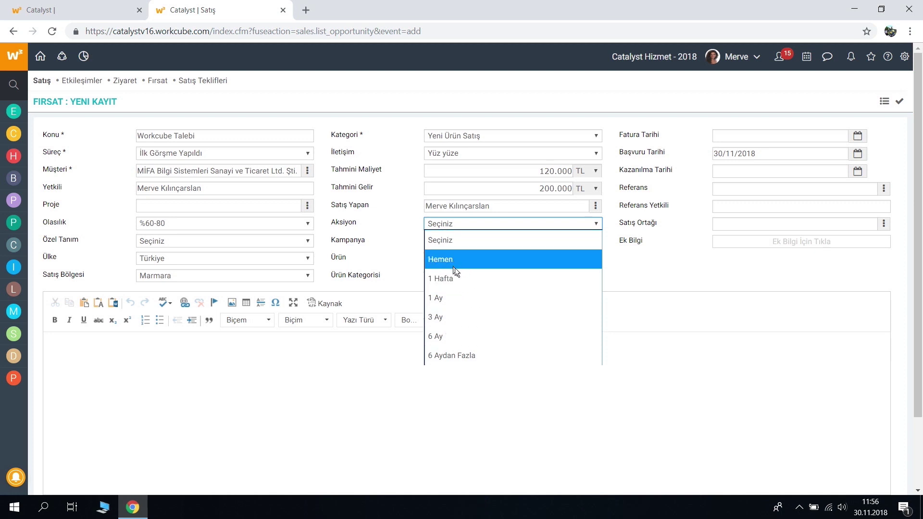
click(465, 280)
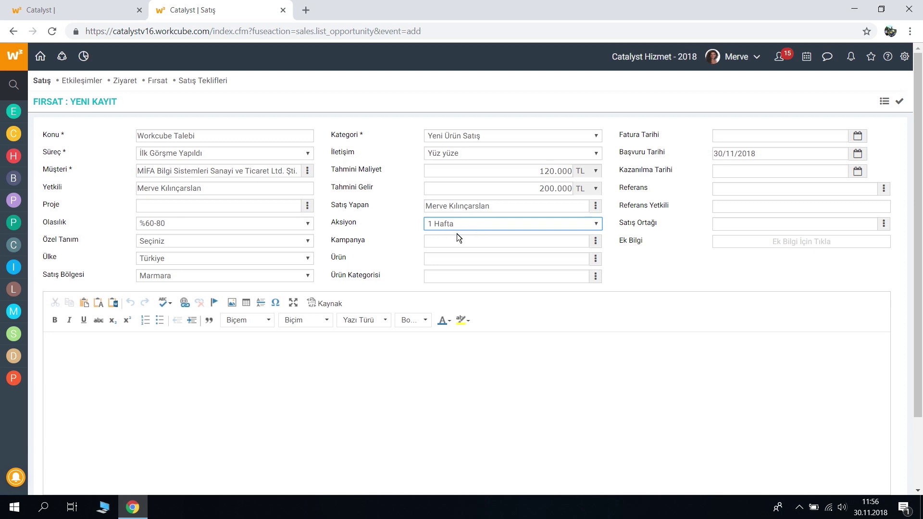
click(407, 247)
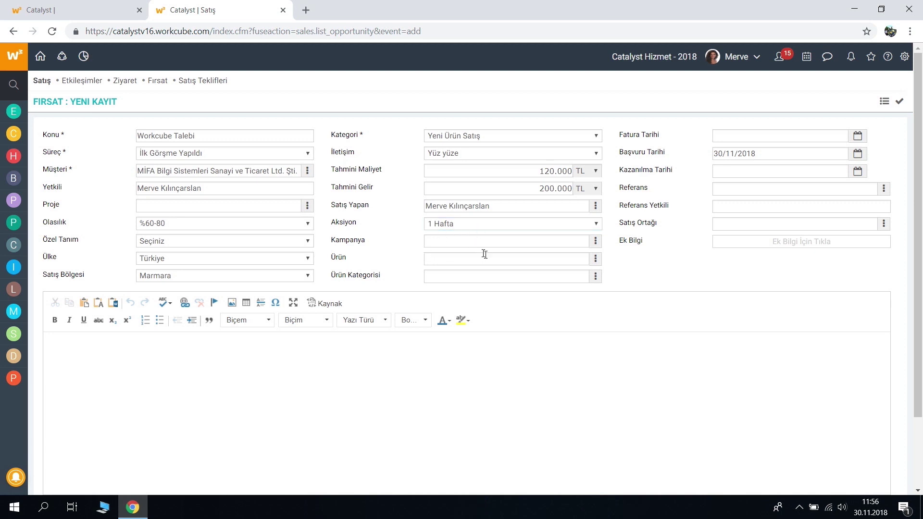
Look at the Kampanya field and view the product selection window for the Ürün field without choosing a product.
click(502, 247)
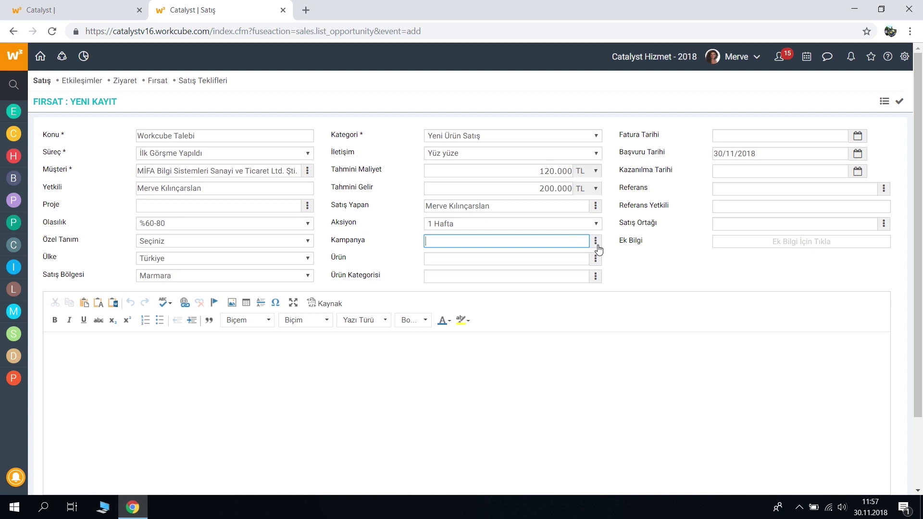
click(383, 263)
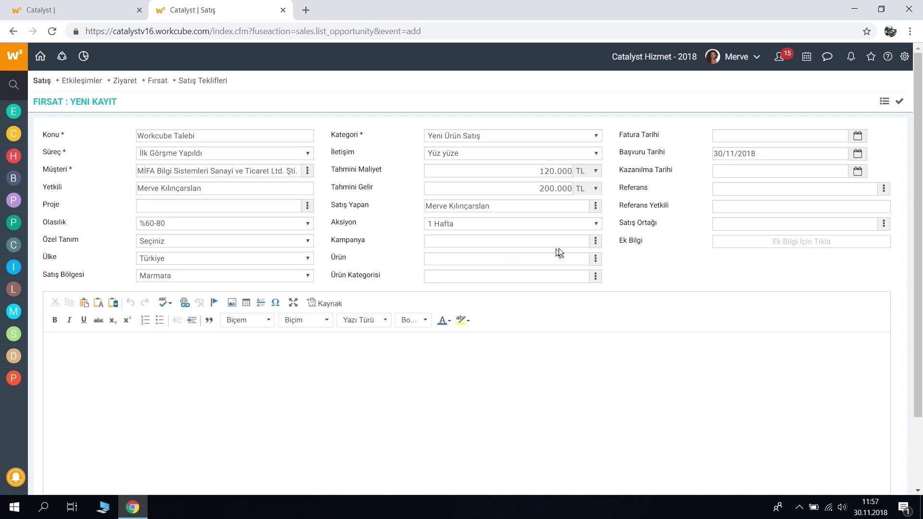
click(595, 261)
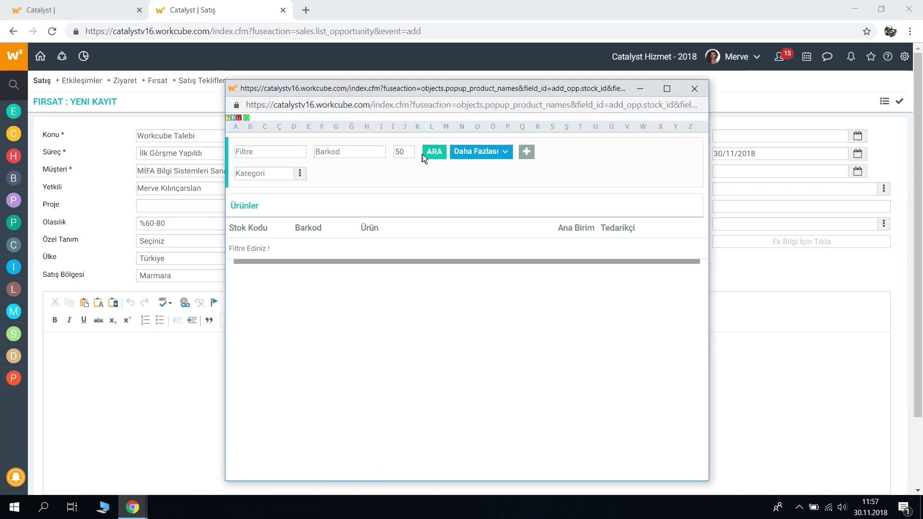
click(685, 90)
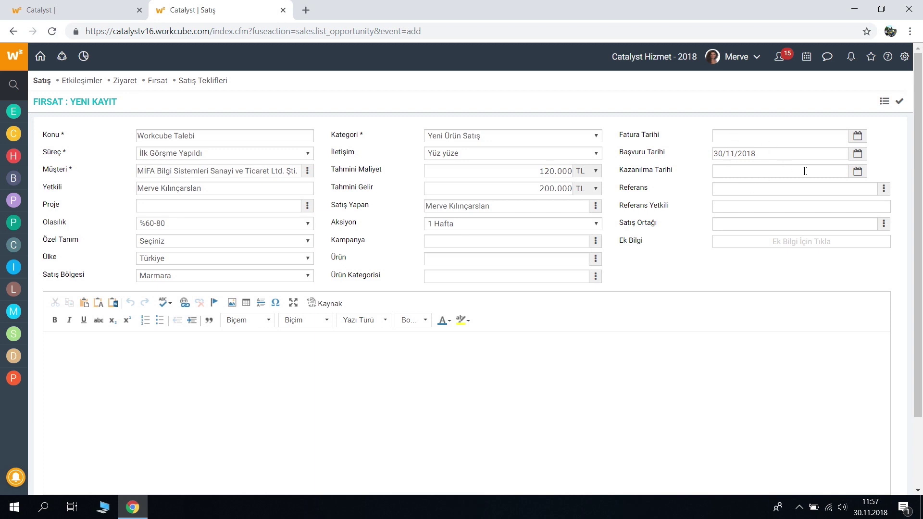
Set the Başvuru Tarihi to 26/11/2018 and choose Force Bilgi Teknolojileri ve Dan. Hizm. San. Tic. Ltd. Şti. as the Referans.
click(853, 157)
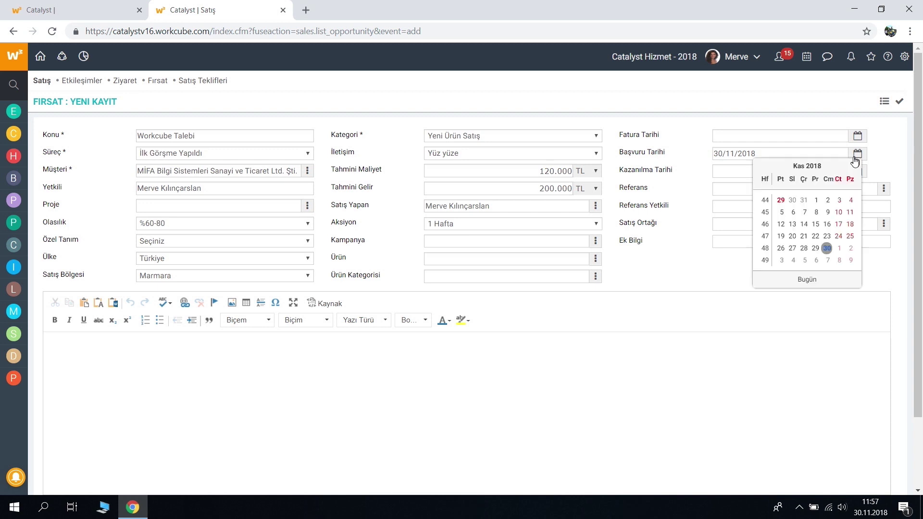
click(781, 248)
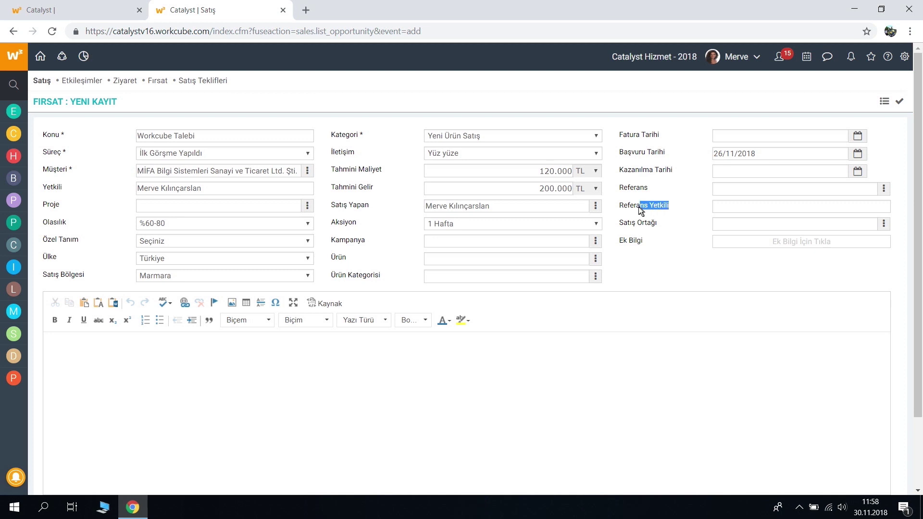
click(629, 191)
click(884, 190)
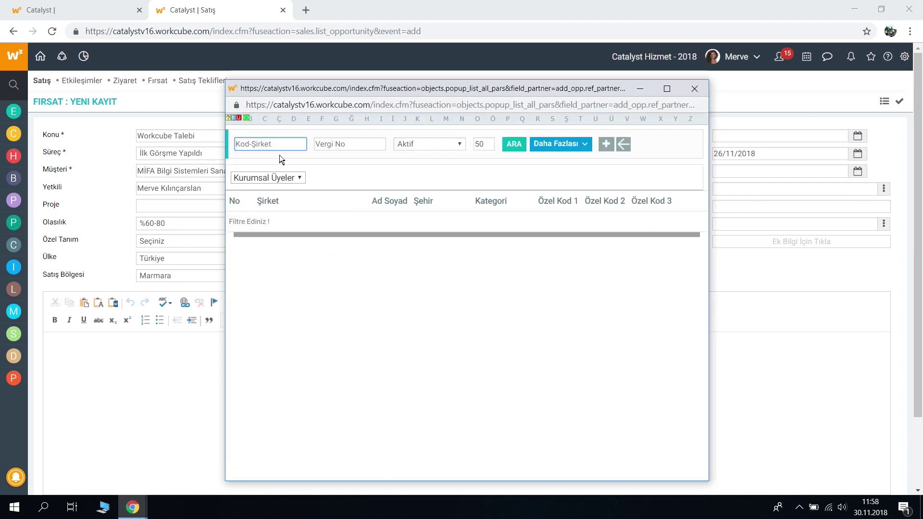
text(fır)
key(Return)
click(289, 220)
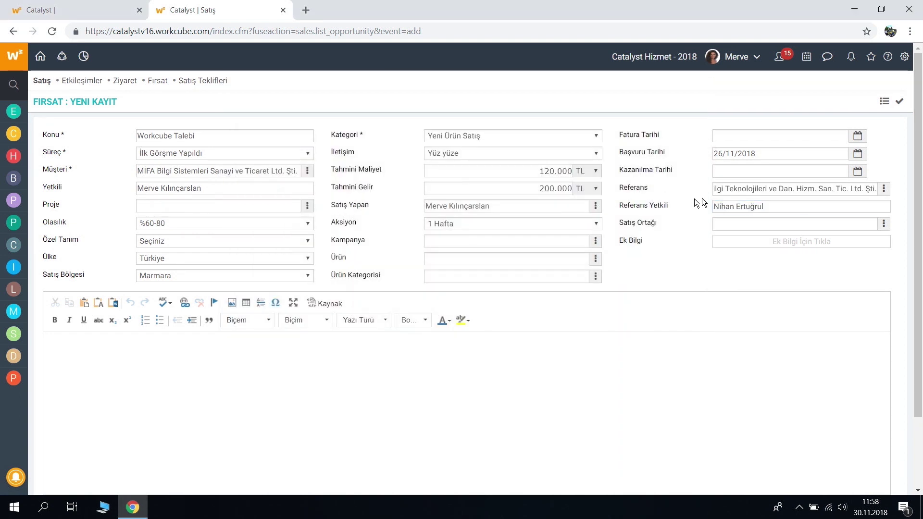
click(753, 191)
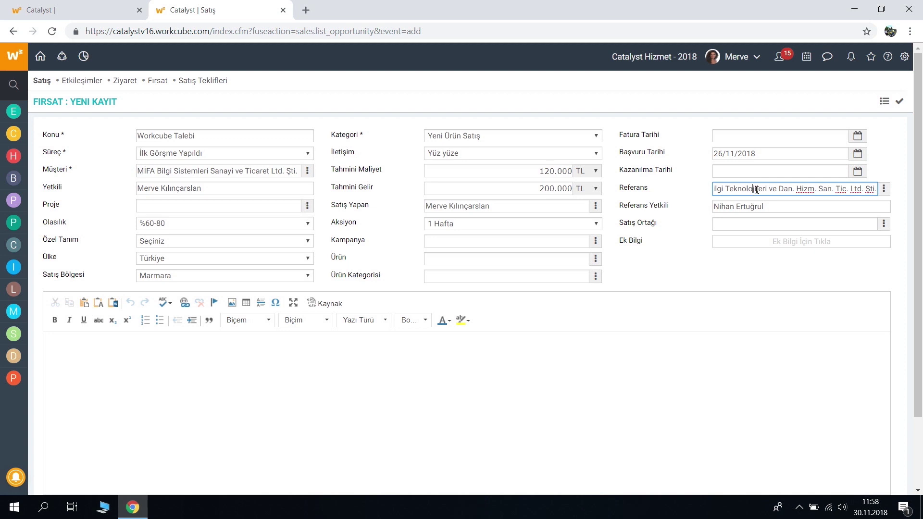
drag(768, 189, 703, 190)
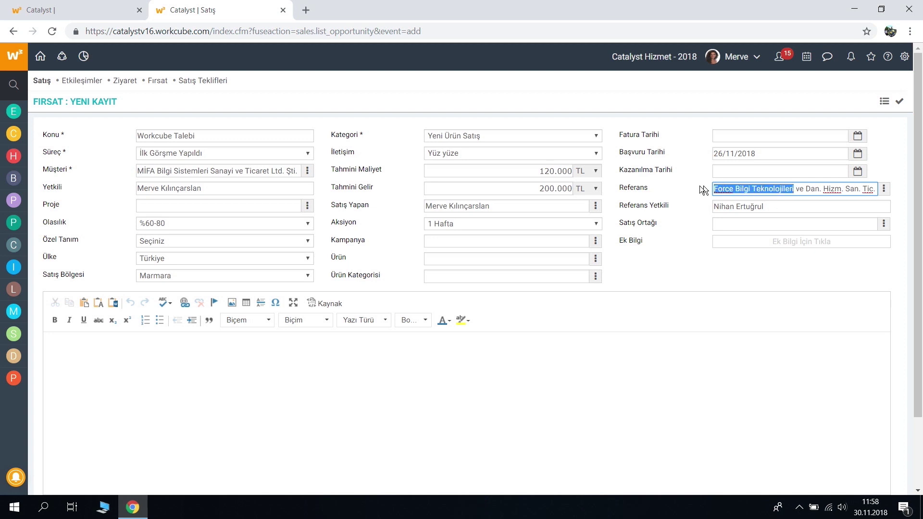
click(679, 187)
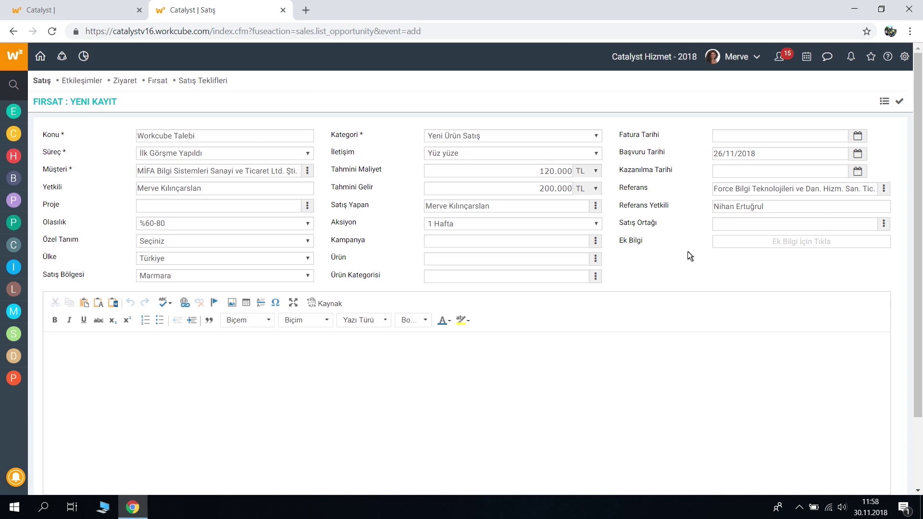
Choose Alde Bilişim Ltd. Şti. from the corporate members as the opportunity's Satış Ortağı.
click(201, 137)
click(664, 236)
click(883, 223)
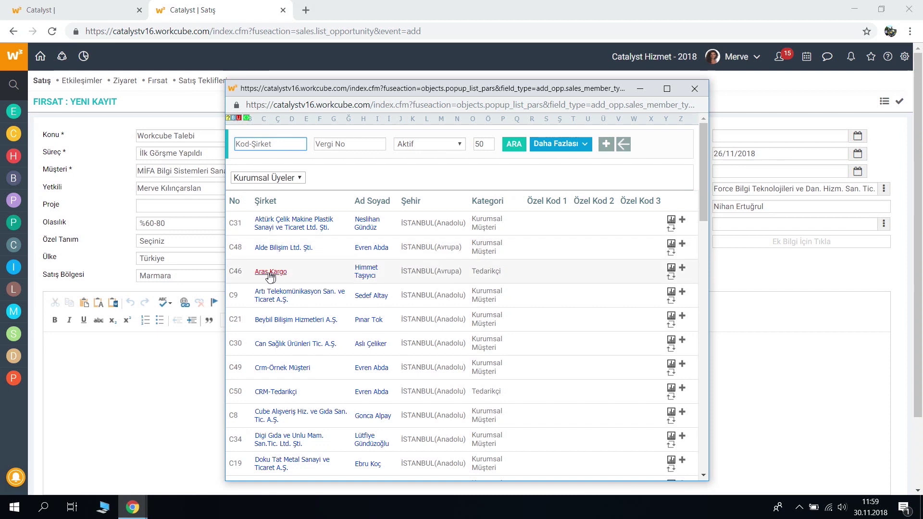
click(269, 251)
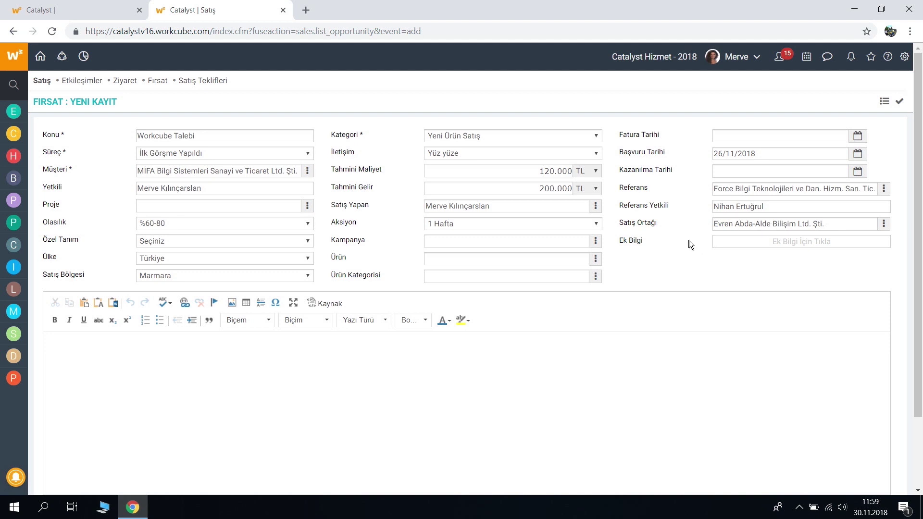
Write the opportunity's description: "Müşterii ile görüşme gerçekleştirdik. Workcube erp talepleri var. standart olarak kullanılacak.".
scroll(696, 257, down, 2)
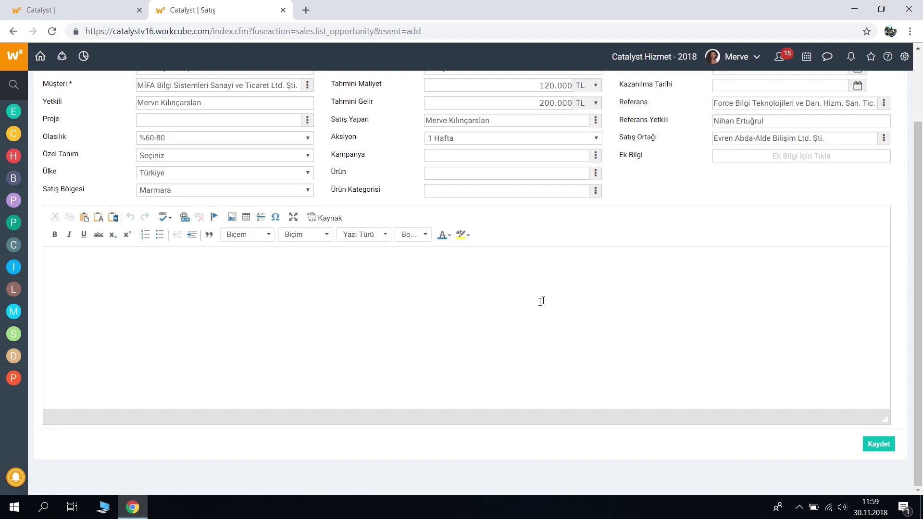
click(111, 267)
scroll(253, 286, up, 2)
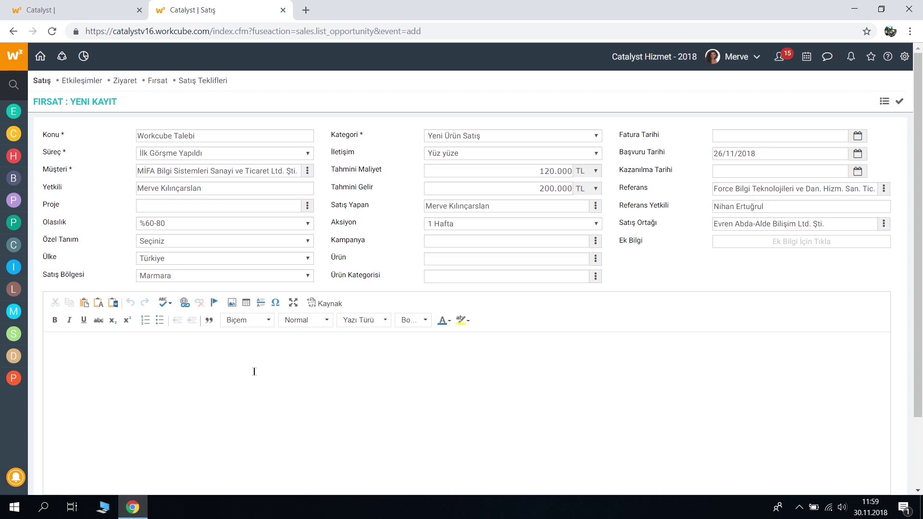
scroll(256, 356, down, 2)
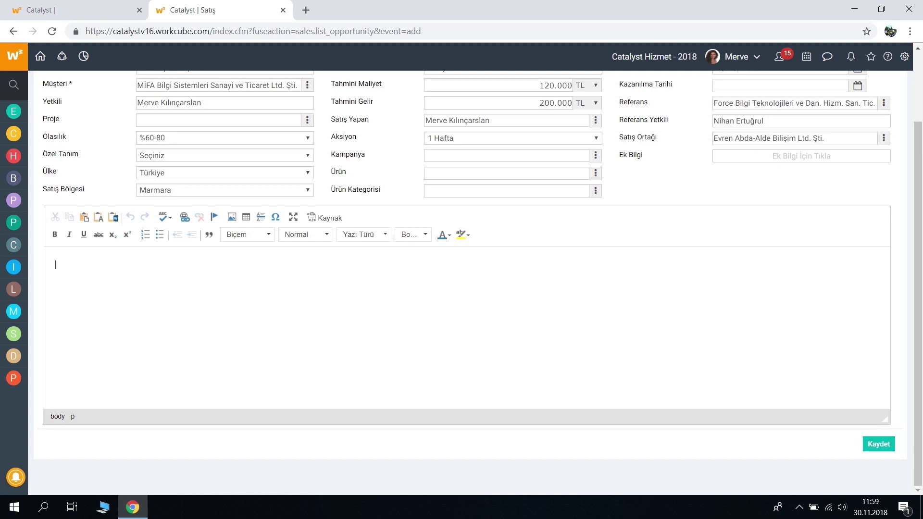
text(Müşterii ile görüşme ge)
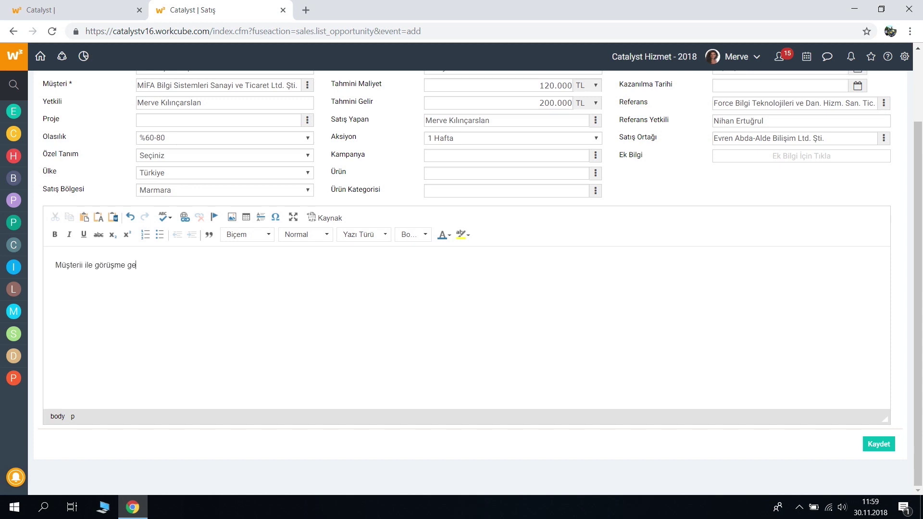
text(rçekleştirdik. Workcube erp ta)
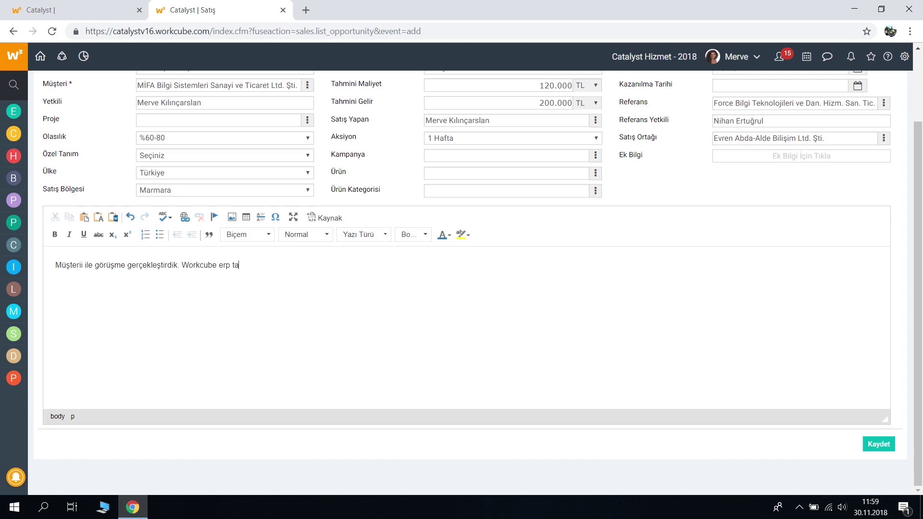
text(lepleri var. standart olarak kullanılacak.)
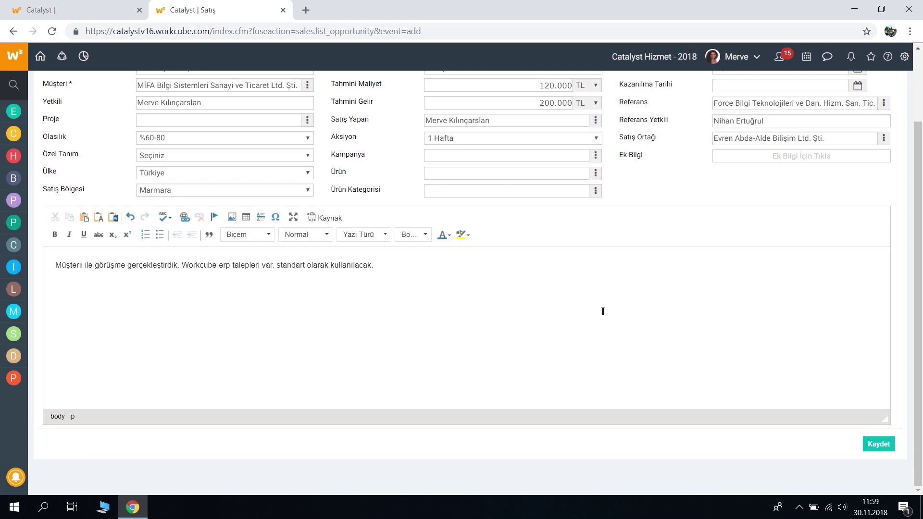
Save the new Workcube Talebi opportunity record and confirm the save.
scroll(603, 315, up, 2)
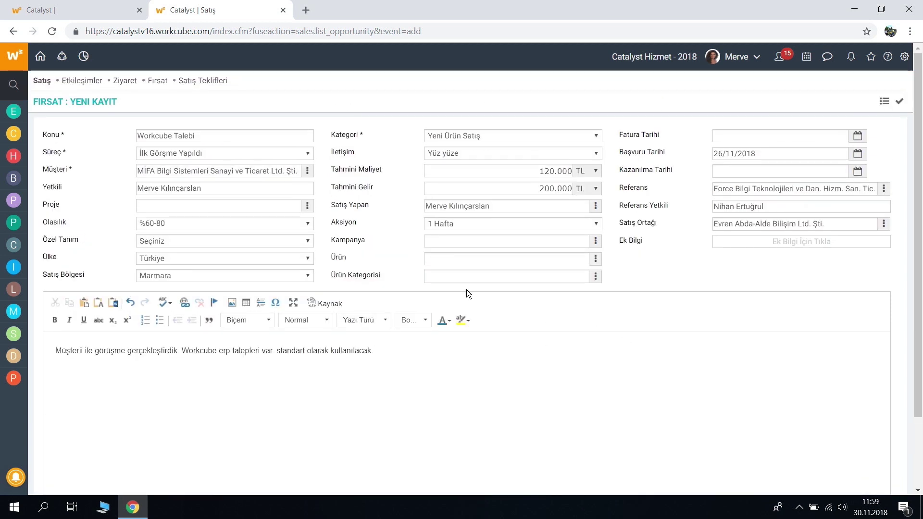
scroll(853, 394, down, 2)
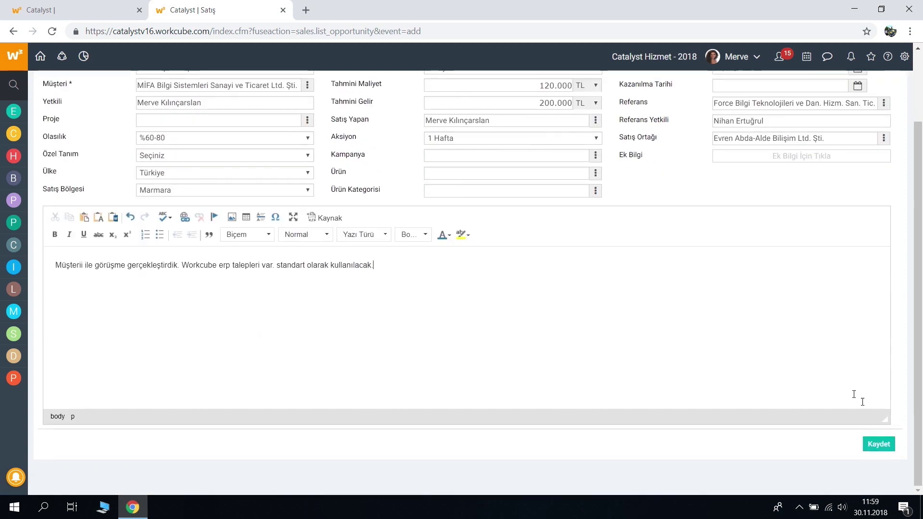
click(880, 445)
click(522, 107)
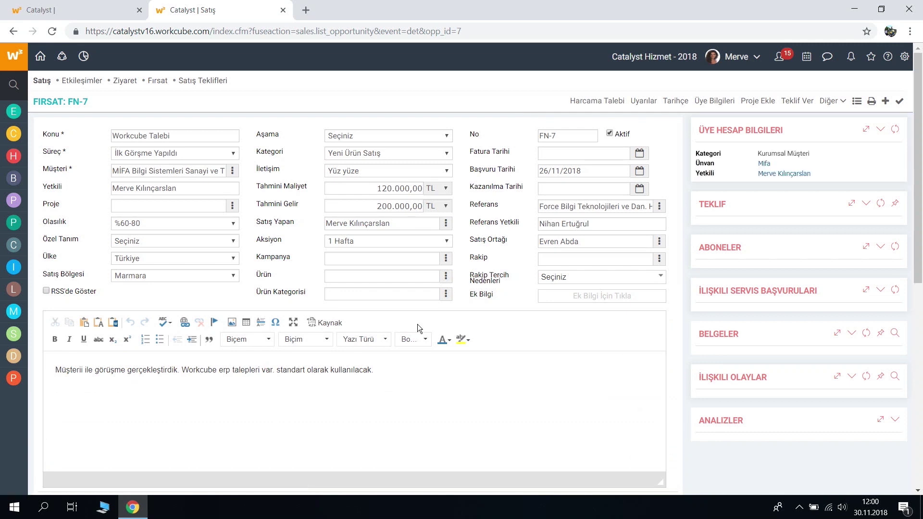
Look over the saved opportunity's details, related sections and available actions.
scroll(460, 269, down, 3)
scroll(459, 268, up, 3)
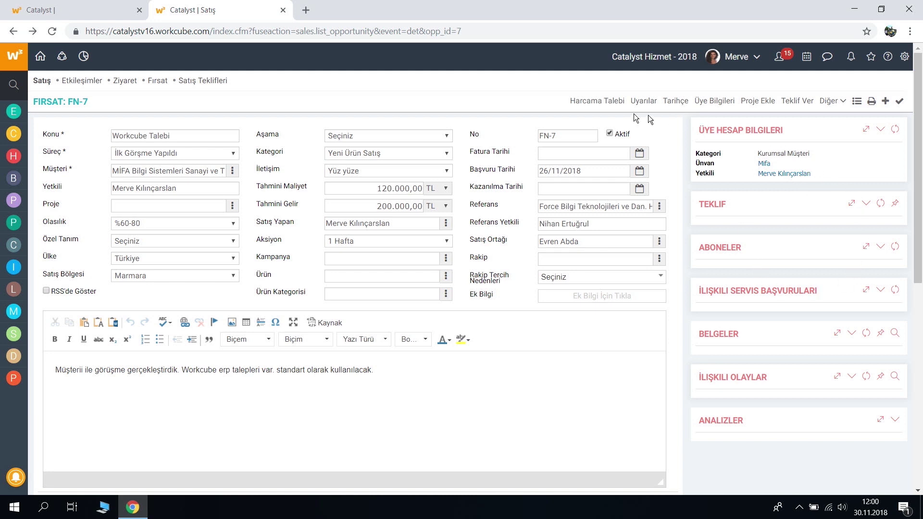
click(835, 105)
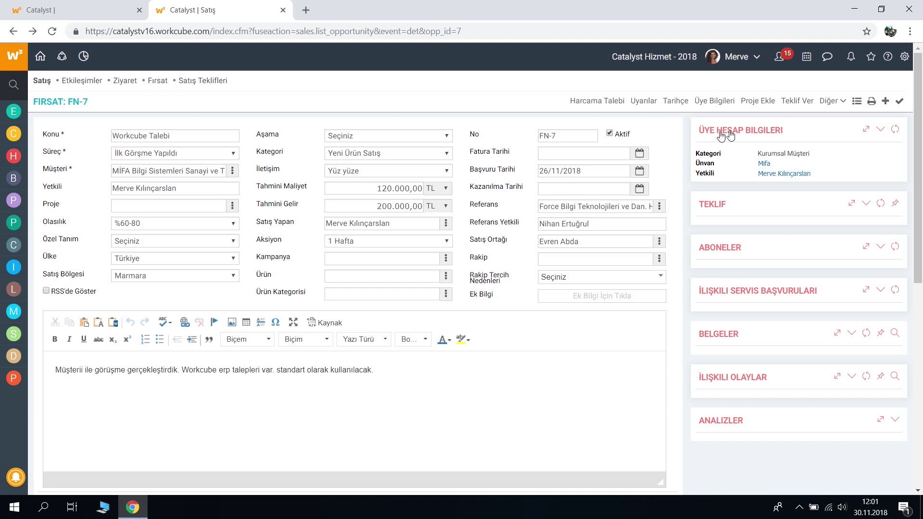
Try out an expense request for the opportunity with lines described as Taksi and Yemek, and return to the opportunity without saving.
click(601, 107)
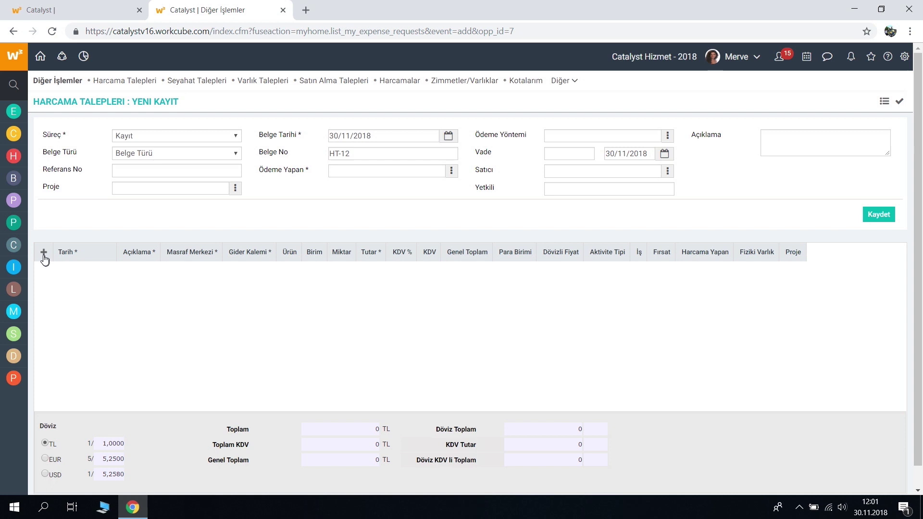
click(44, 253)
click(124, 267)
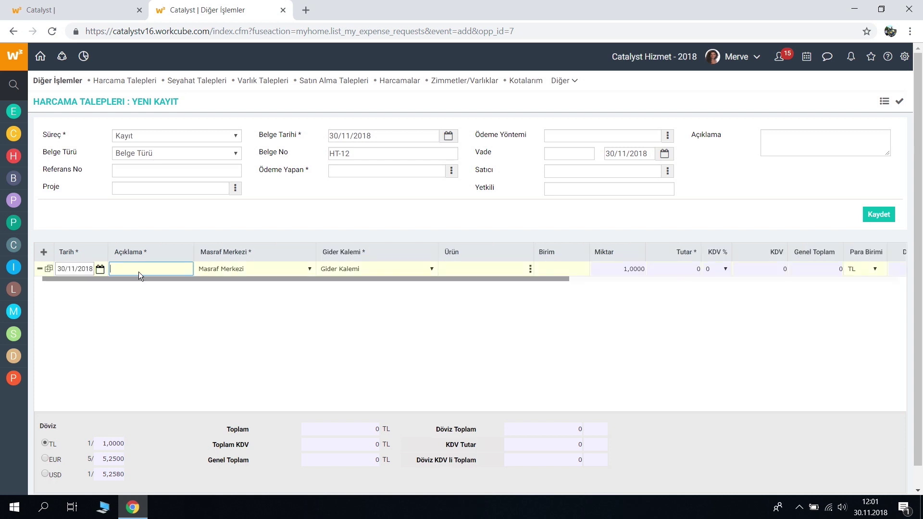
text(Taksi)
click(48, 268)
double_click(128, 283)
text(Yemek)
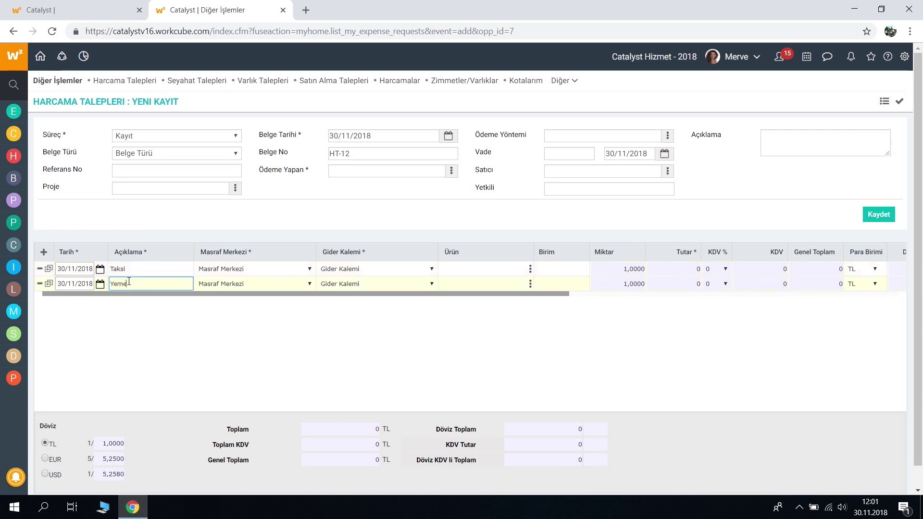
click(202, 305)
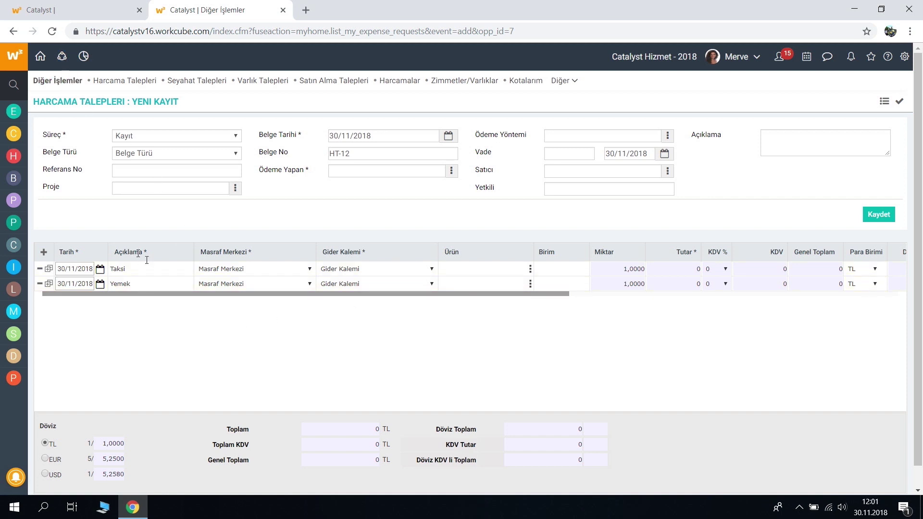
click(13, 32)
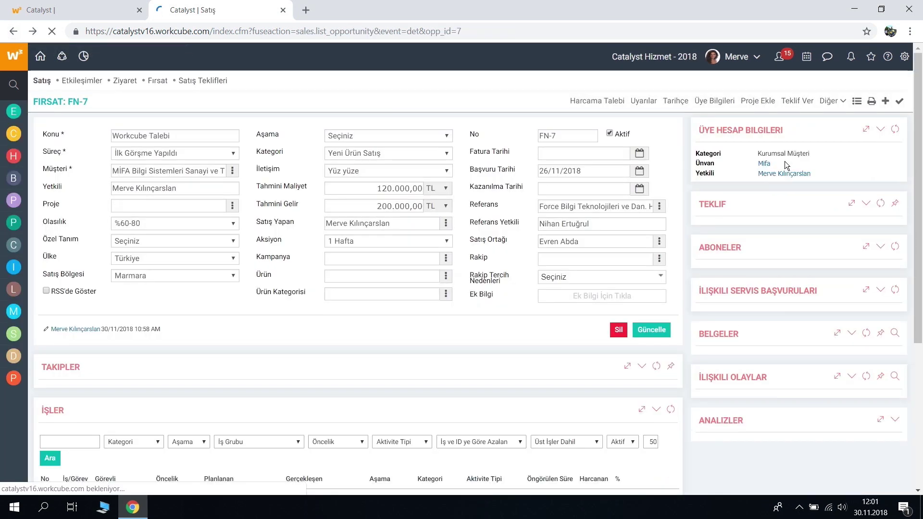
View the opportunity's processes and warnings (Uyarılar) and its history (Tarihçe), closing each window after viewing.
click(644, 102)
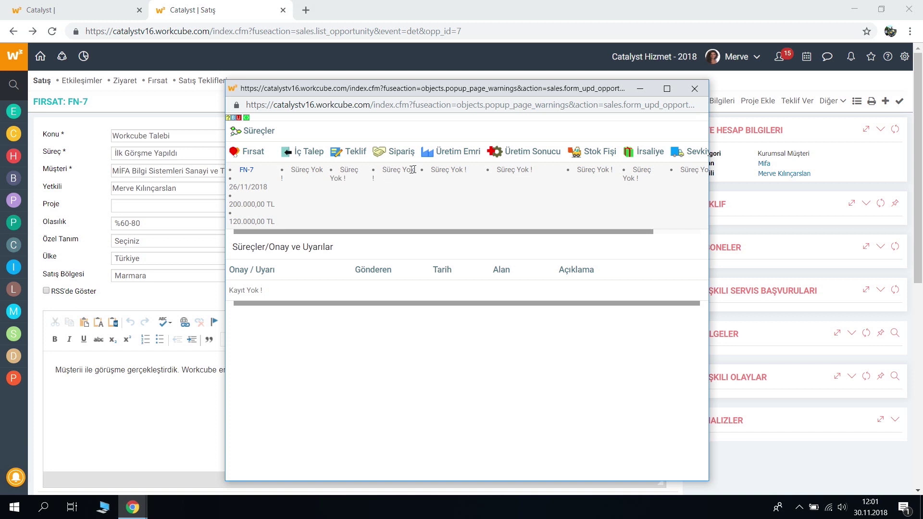
drag(650, 232, 503, 234)
click(687, 93)
click(673, 103)
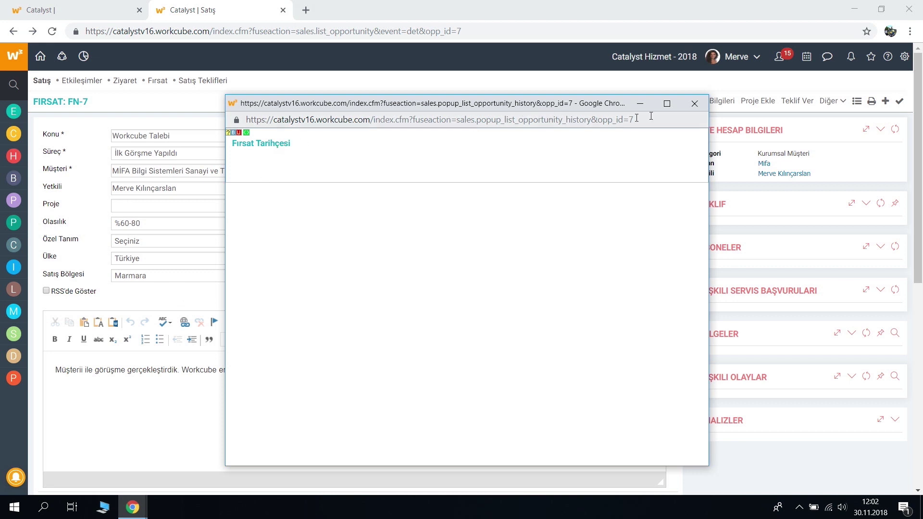
click(694, 104)
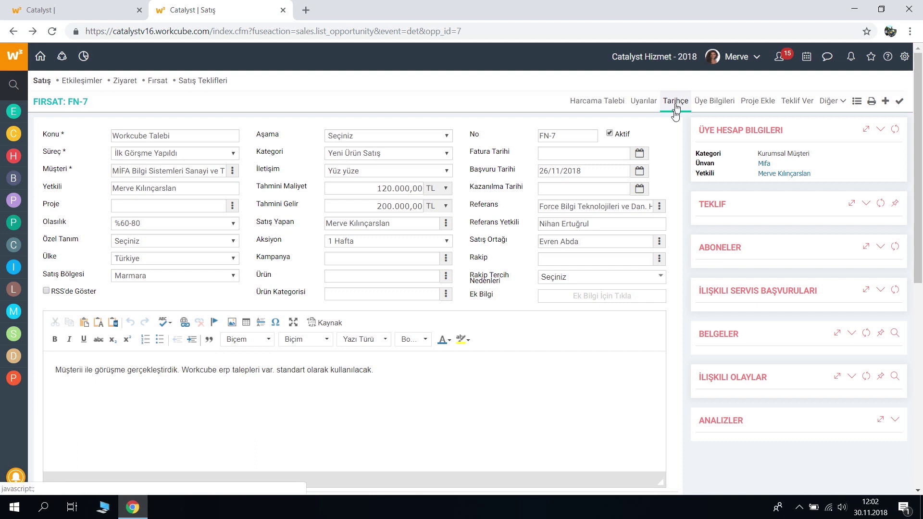
Update the opportunity record without changing its fields and confirm the update.
scroll(677, 213, down, 4)
click(665, 315)
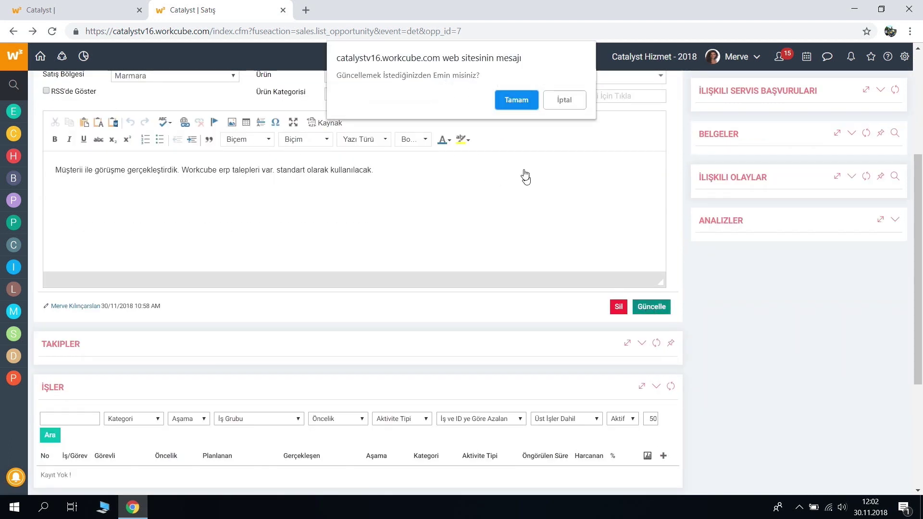
click(517, 99)
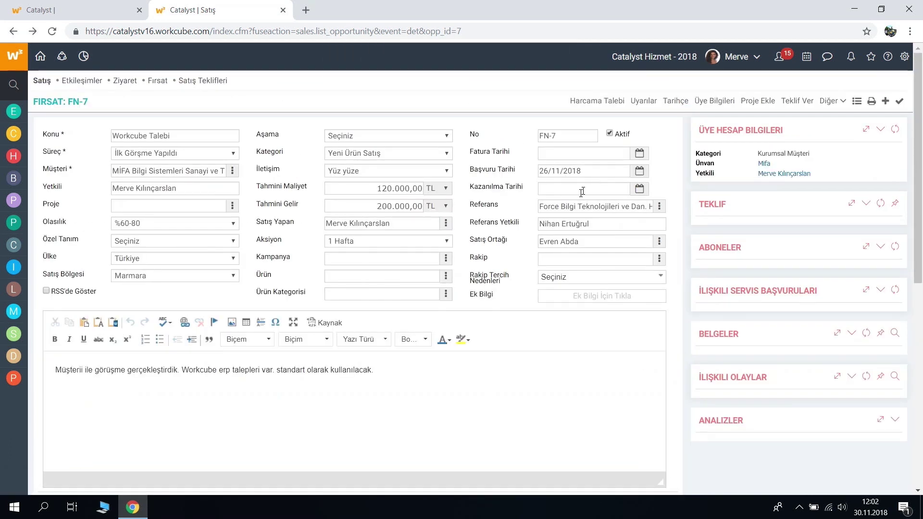
Examine the details of the 30/11/2018 entry in the opportunity's history and close the history window.
click(671, 104)
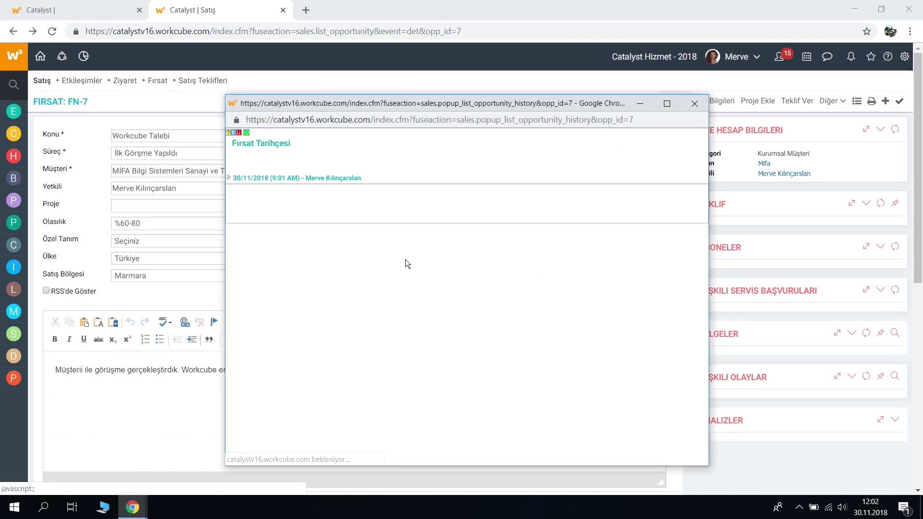
click(231, 180)
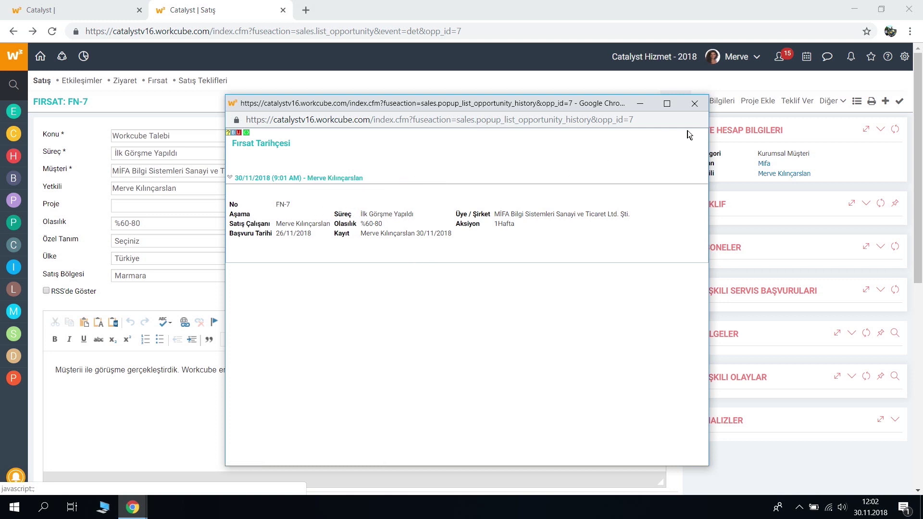
click(695, 106)
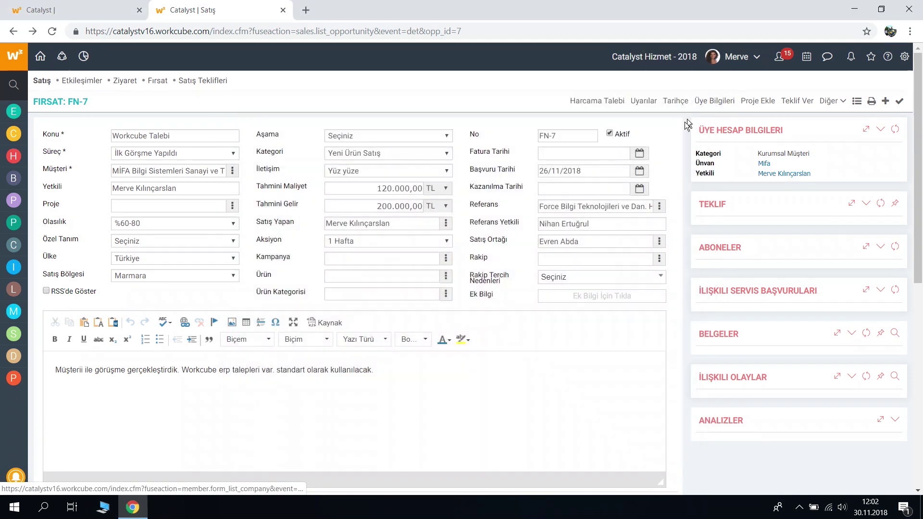
Review the corporate account page of the opportunity's customer from Üye Bilgileri and return to the opportunity.
drag(139, 173, 157, 176)
click(714, 103)
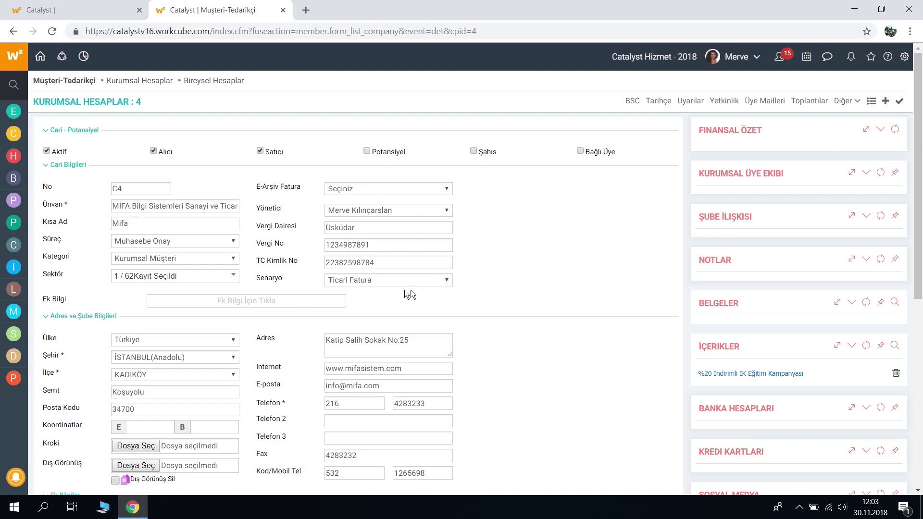
scroll(556, 260, down, 2)
scroll(558, 260, up, 2)
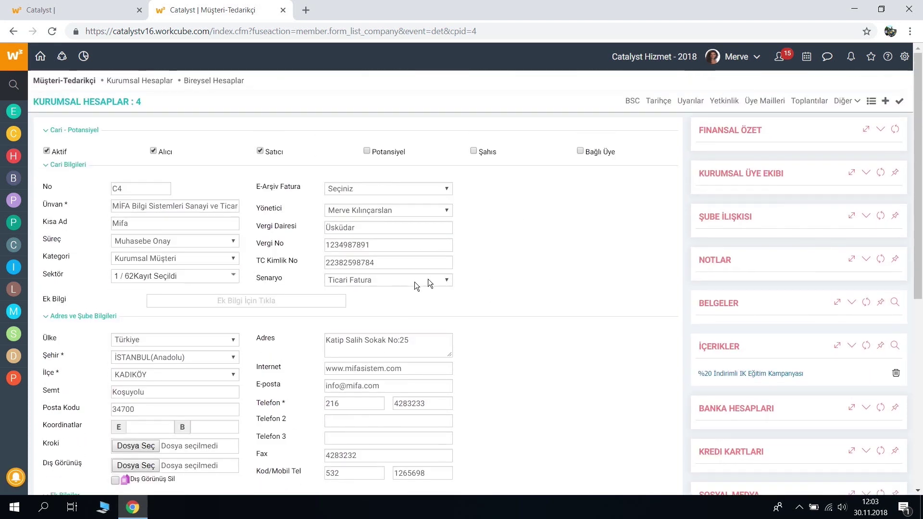
scroll(489, 240, down, 6)
scroll(488, 247, up, 6)
click(13, 31)
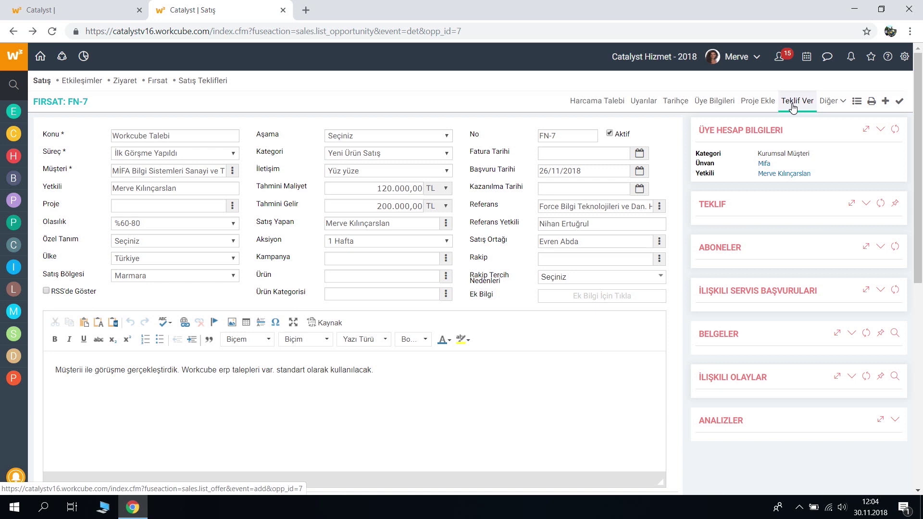
Set the opportunity's Süreç to Teklif Verildi.
click(199, 157)
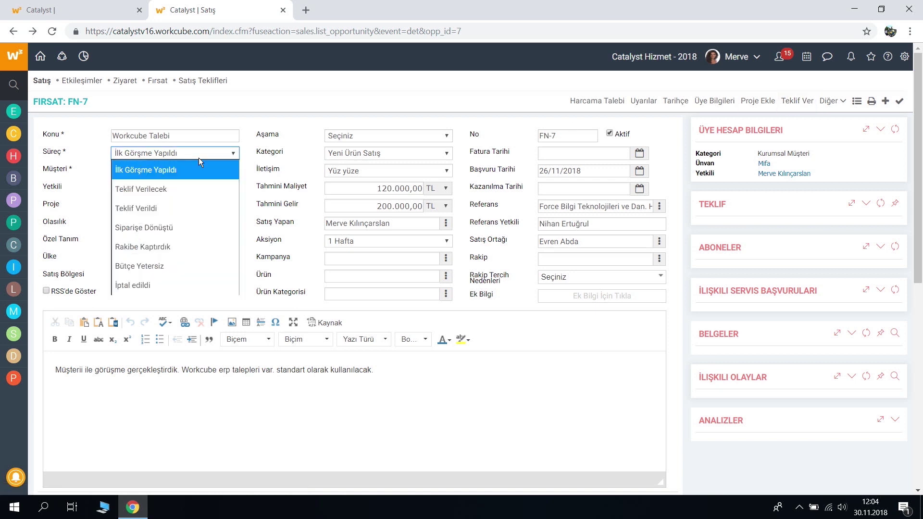
click(198, 206)
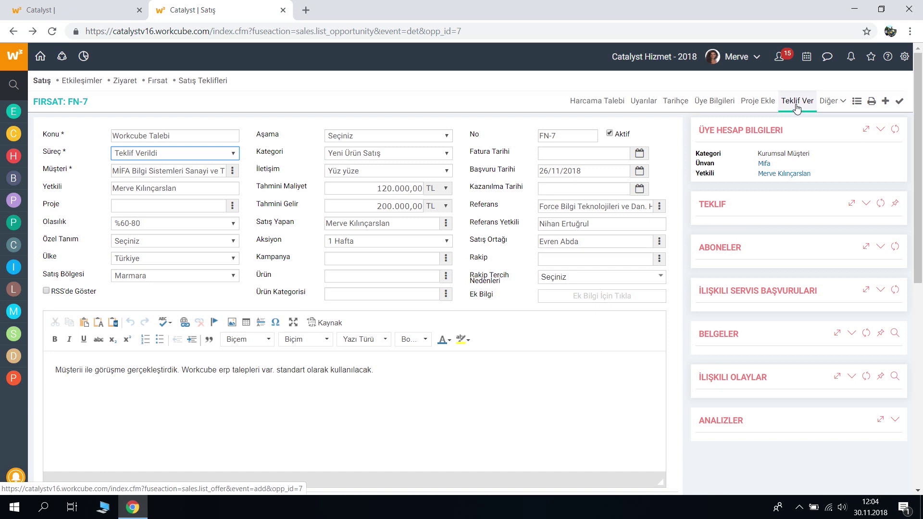
Open the opportunity's Proje Grubu, add five member rows and check the Rol options of the first row without choosing one.
mouse_move(823, 108)
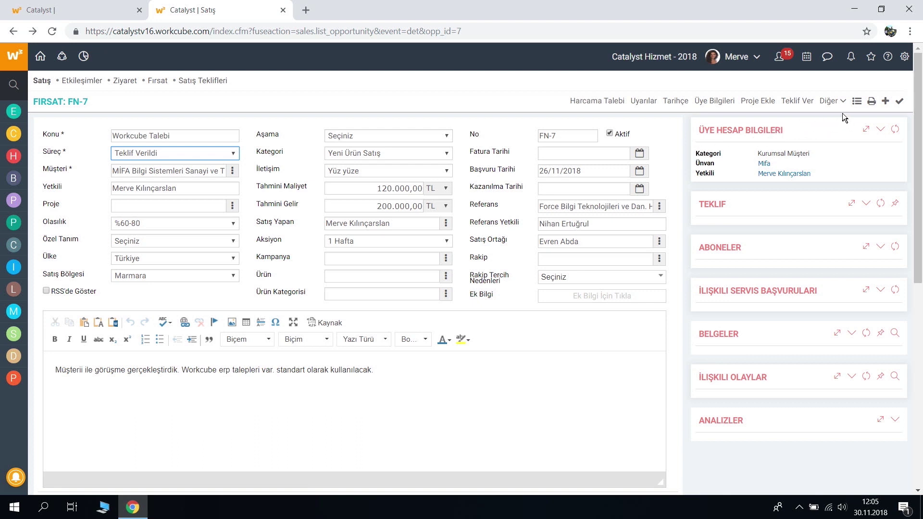
mouse_move(832, 103)
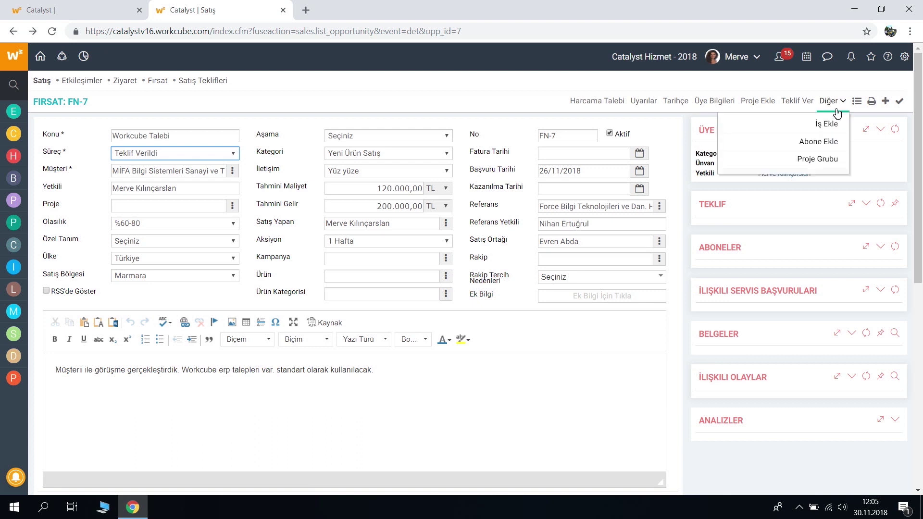
click(823, 159)
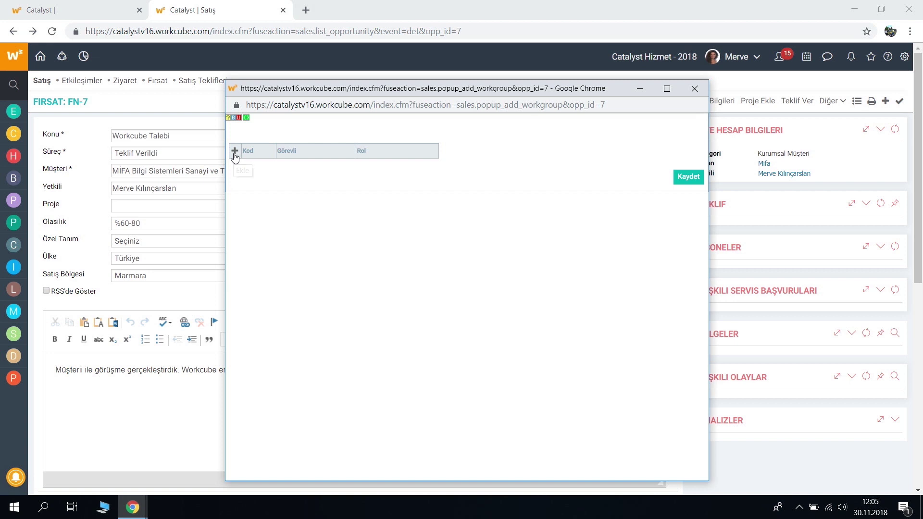
click(235, 151)
click(235, 152)
click(235, 152)
click(235, 152)
click(235, 151)
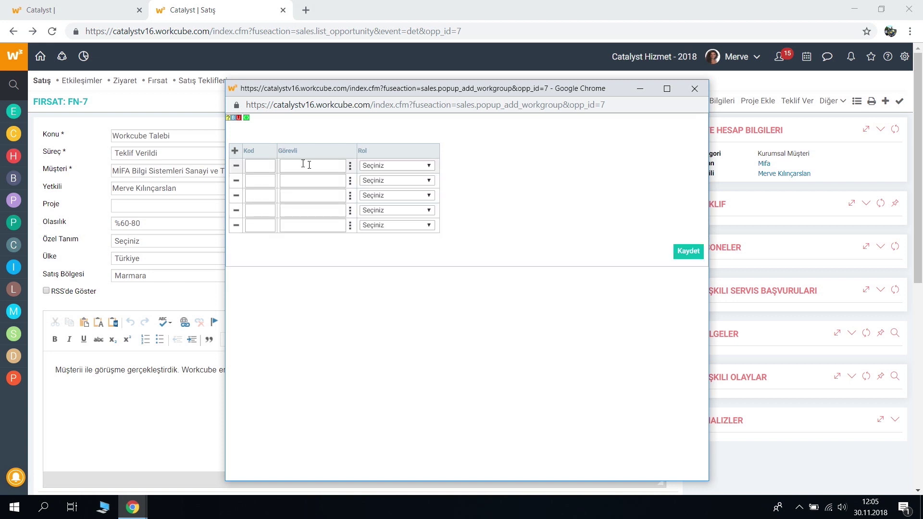
click(381, 166)
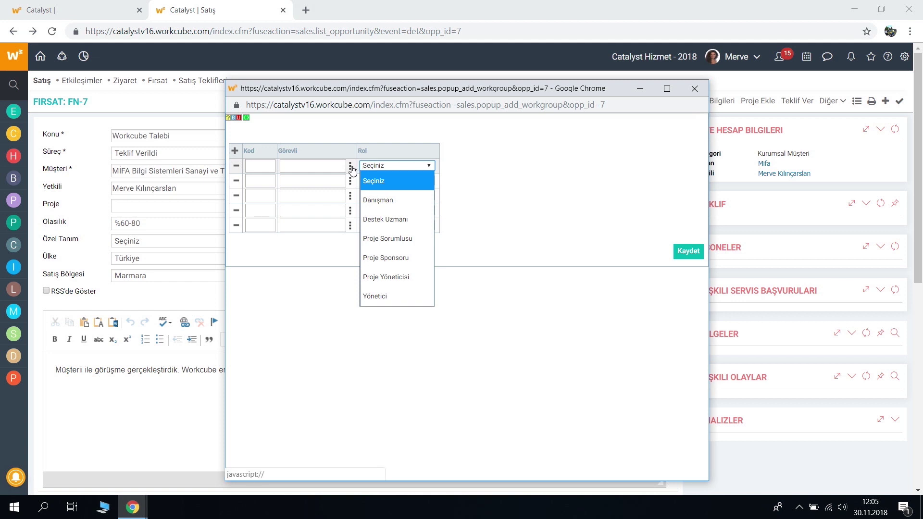
click(389, 164)
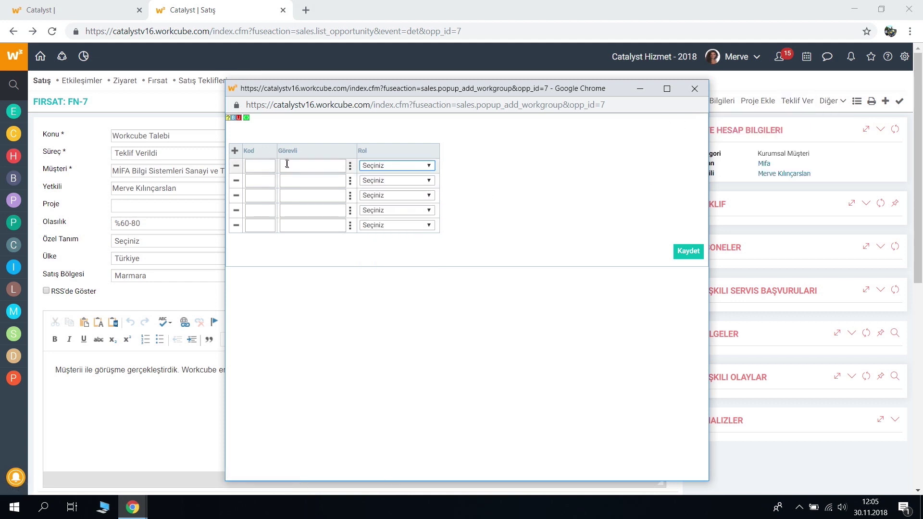
Fill the first Proje Grubu row with code 01, an employee as Görevli and the role Danışman, and close the window without saving.
click(267, 165)
click(350, 166)
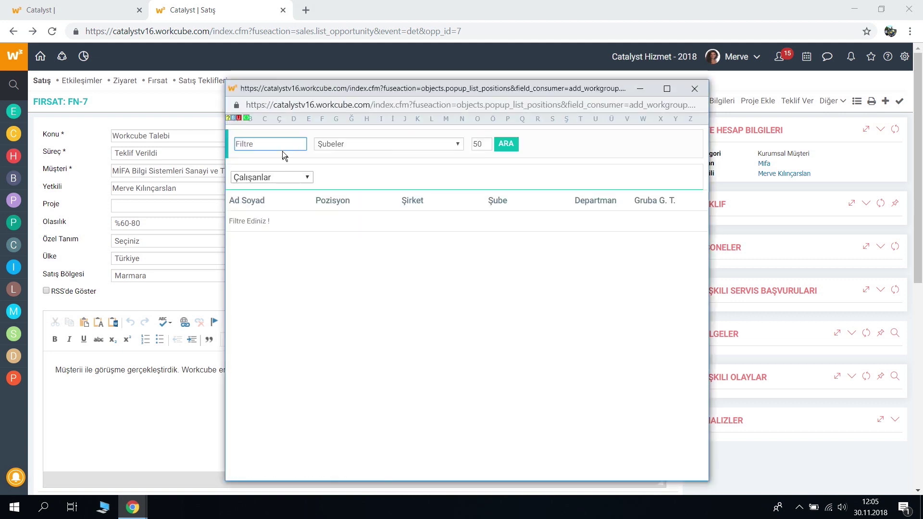
text(merve)
key(Return)
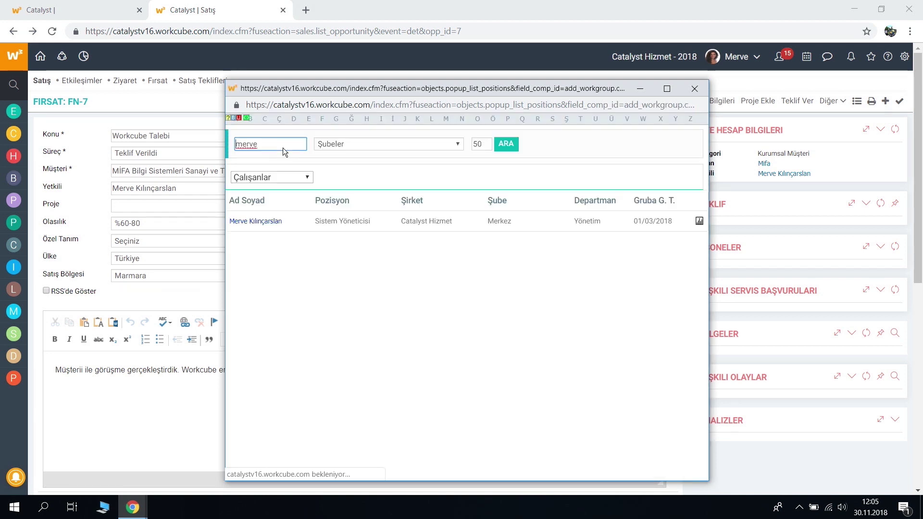
click(271, 222)
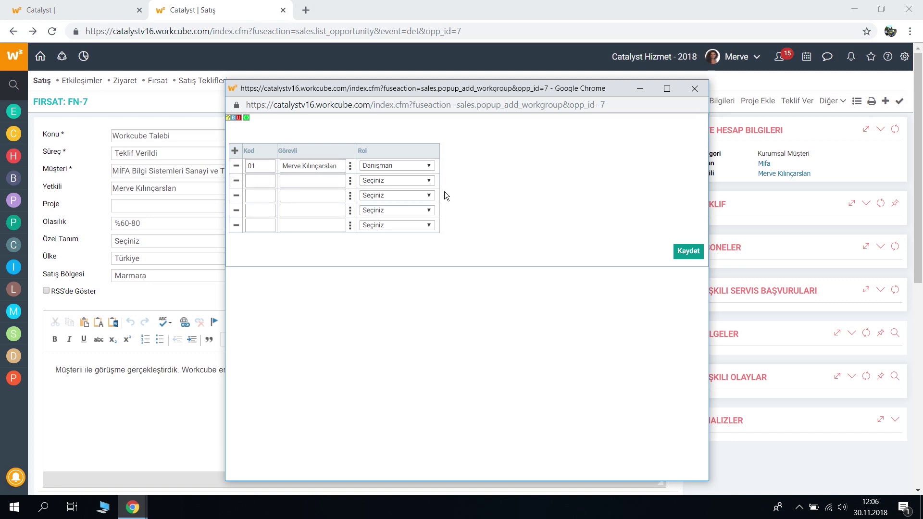
click(693, 89)
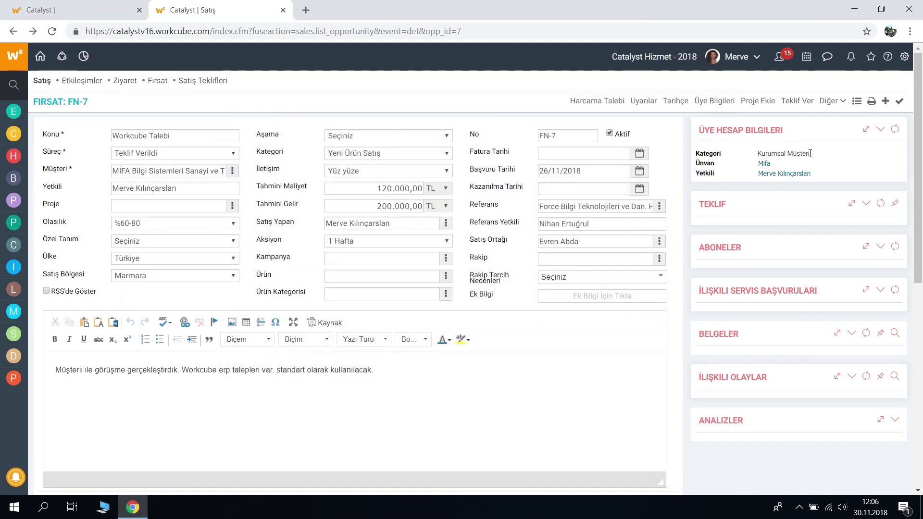
Examine the customer's Kategori, Ünvan and Yetkili details in the opportunity's Üye Hesap Bilgileri section.
click(718, 110)
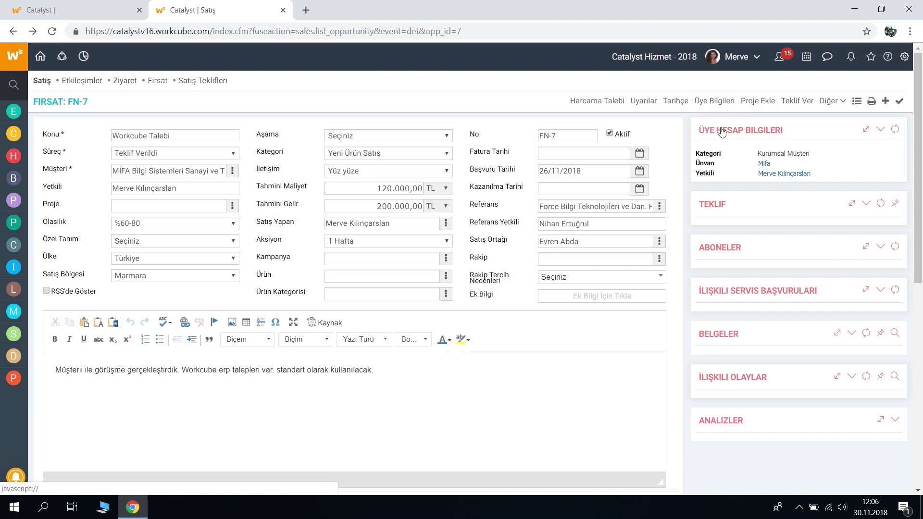
drag(706, 153, 801, 176)
click(836, 177)
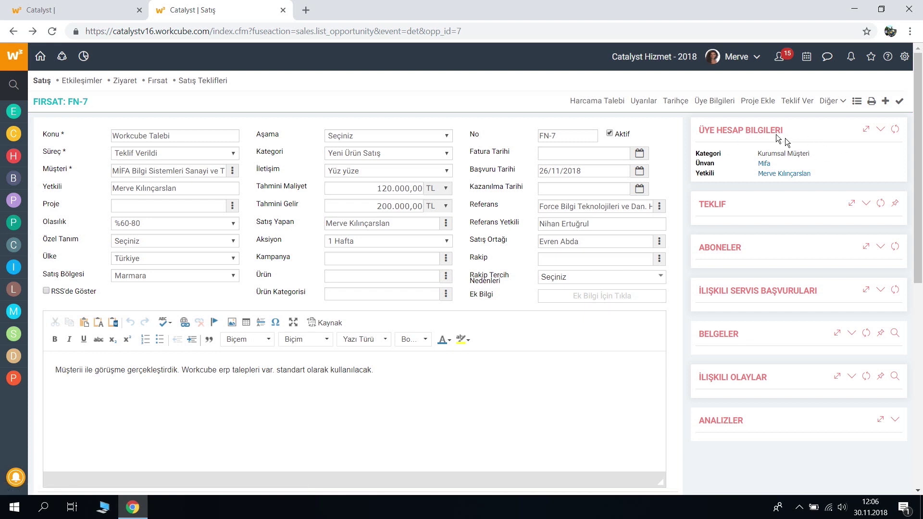
Expand the opportunity's Teklif, Aboneler and İlişkili Servis Başvuruları sections to check their records.
click(714, 215)
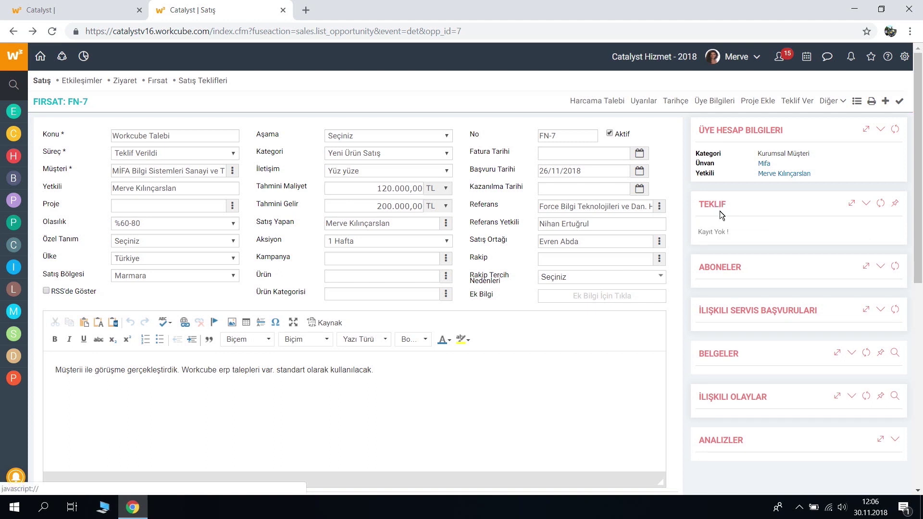
click(729, 265)
click(739, 334)
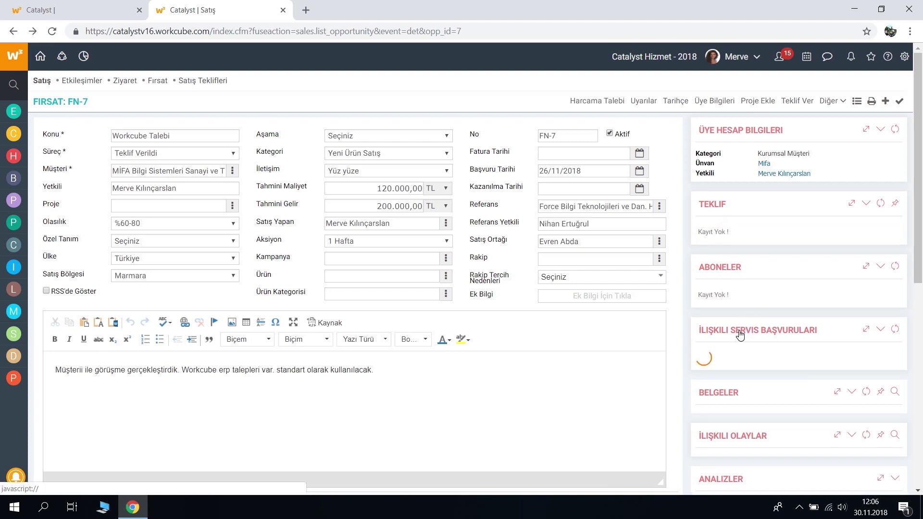
scroll(784, 348, down, 4)
scroll(769, 314, up, 4)
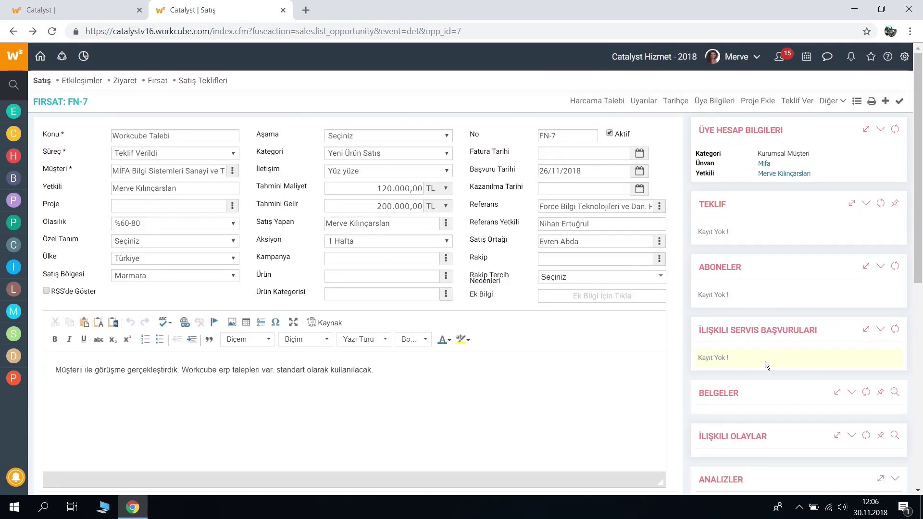
Expand the opportunity's Belgeler and İlişkili Olaylar sections to check for related documents and events.
scroll(771, 348, down, 2)
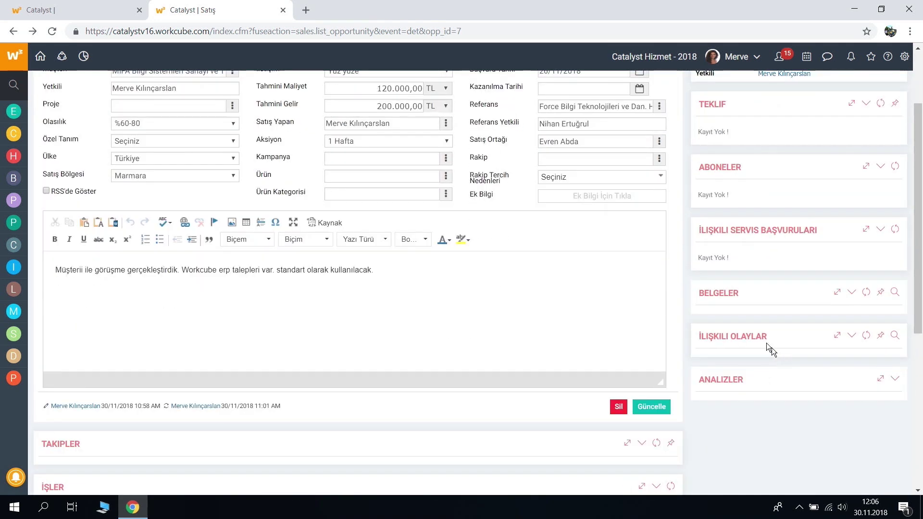
click(728, 297)
scroll(728, 299, up, 2)
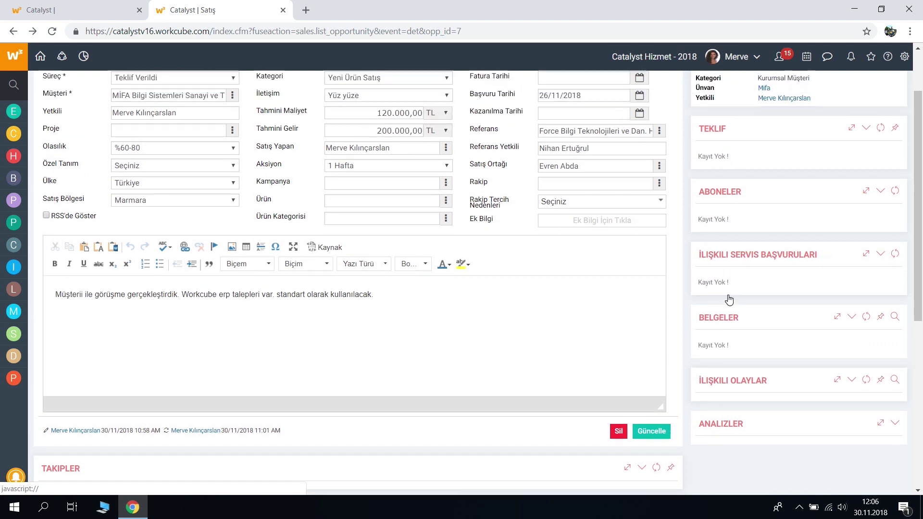
scroll(730, 305, down, 2)
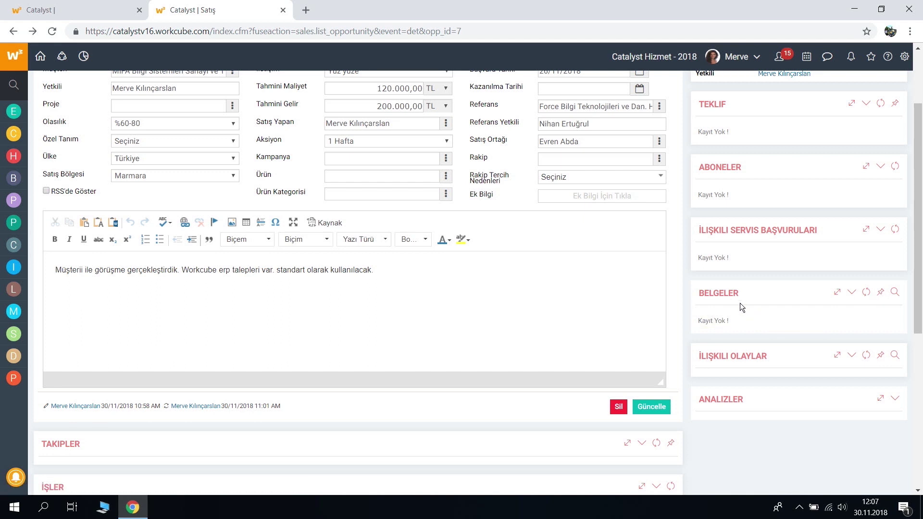
click(736, 357)
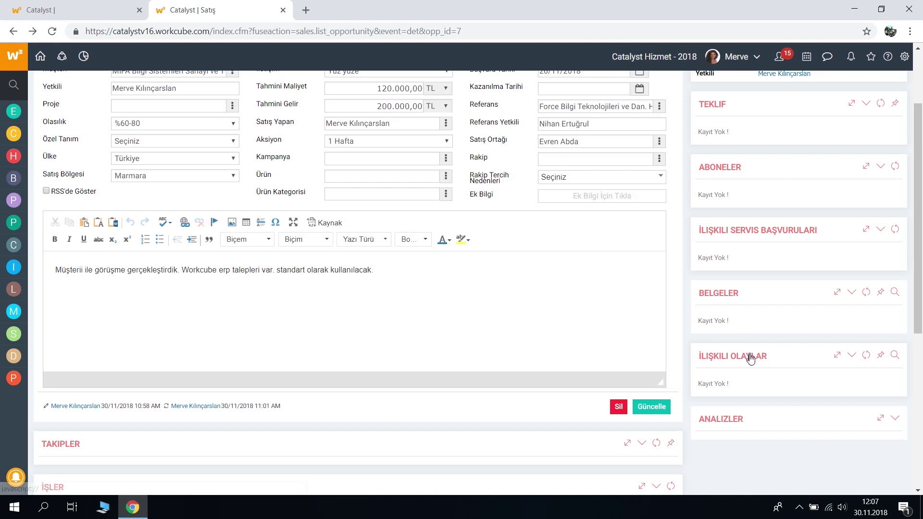
scroll(743, 355, up, 3)
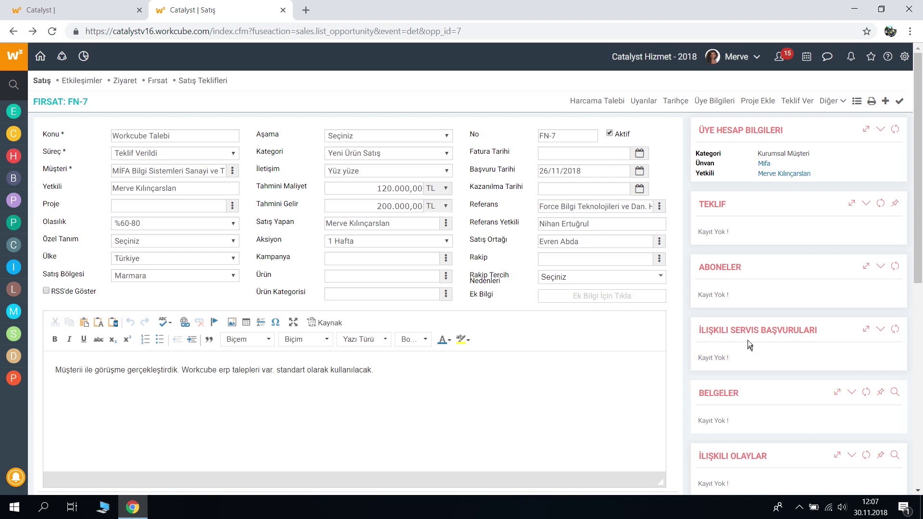
Expand the opportunity's Takipler section below the description to check for follow-up records.
scroll(741, 368, down, 3)
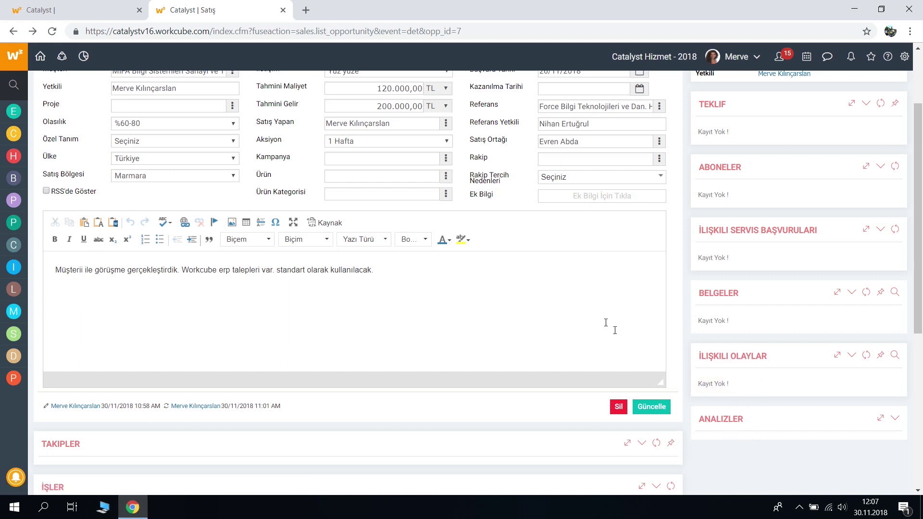
scroll(596, 322, down, 2)
scroll(355, 255, up, 2)
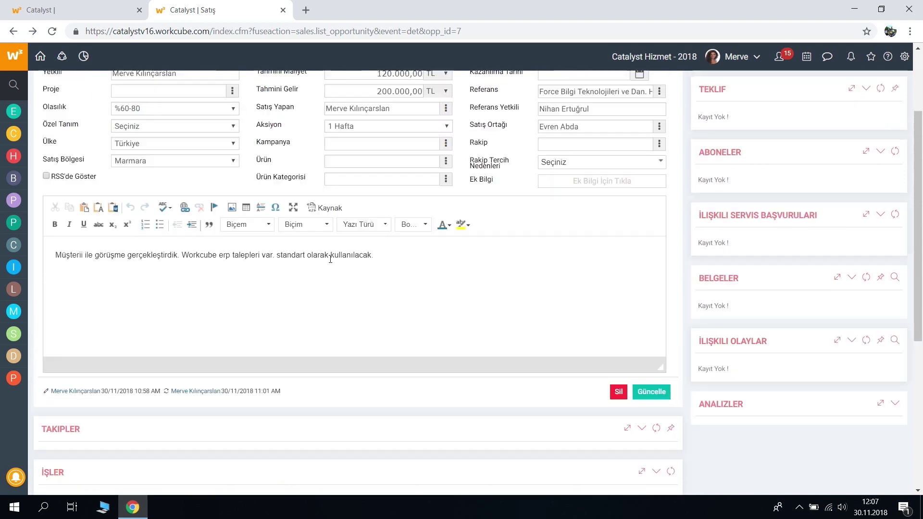
scroll(330, 259, up, 3)
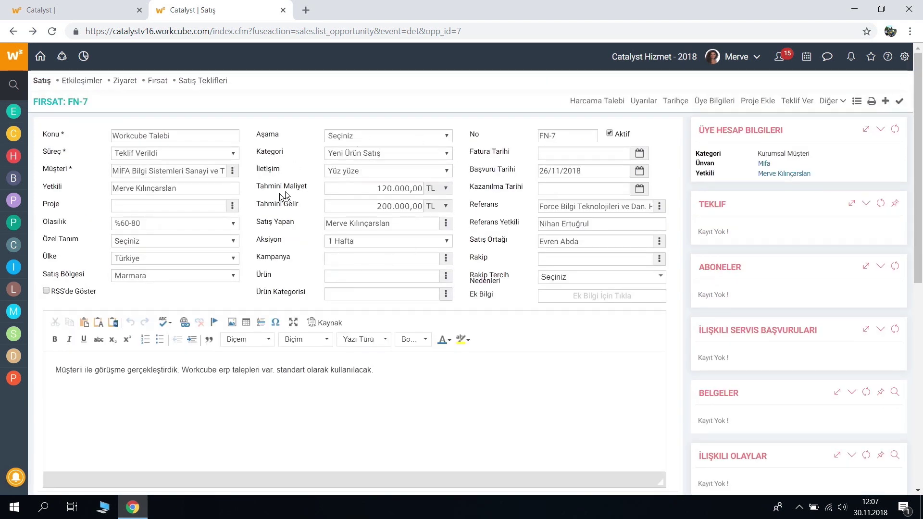
scroll(292, 273, down, 2)
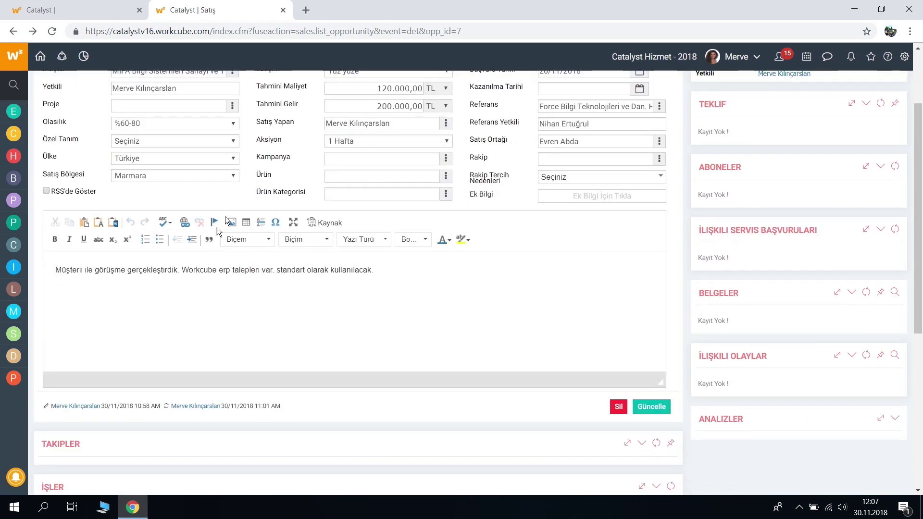
scroll(214, 259, down, 2)
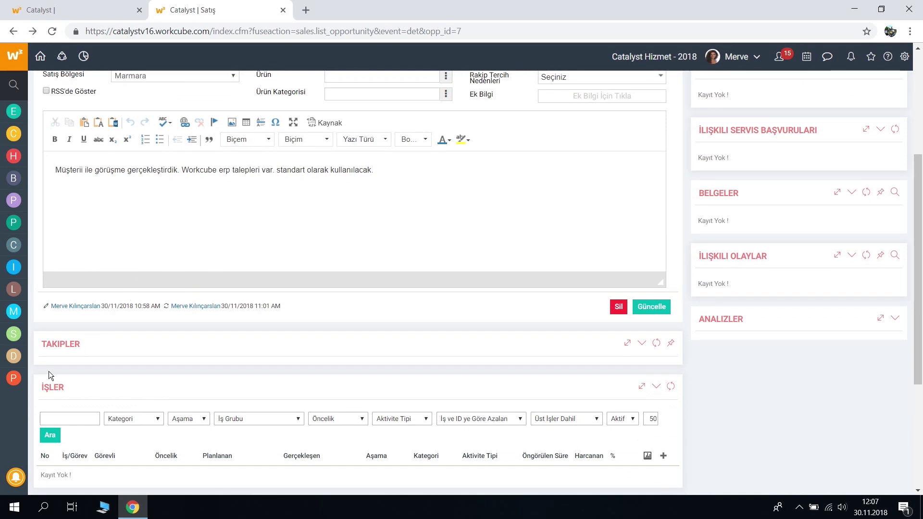
click(64, 349)
scroll(189, 326, down, 2)
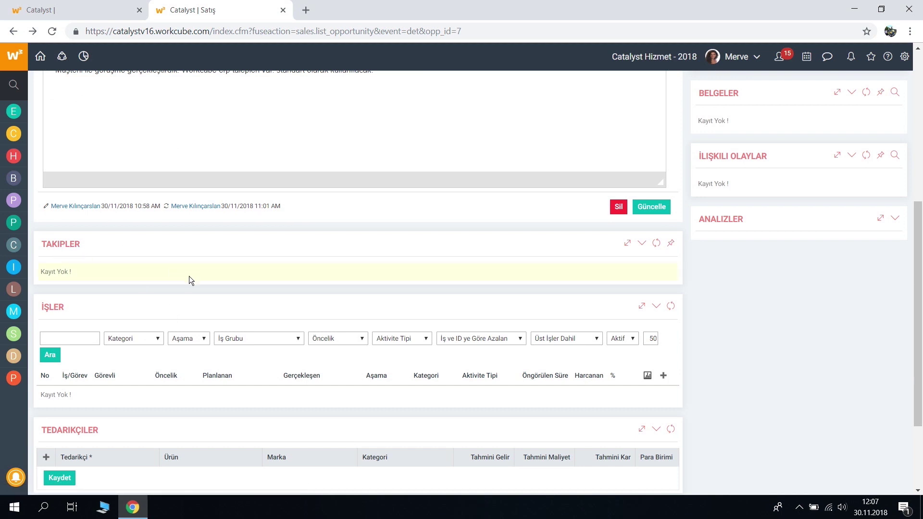
Review the opportunity's description text and its cost, revenue and sales fields.
scroll(189, 276, up, 2)
scroll(189, 283, up, 2)
drag(55, 271, 381, 276)
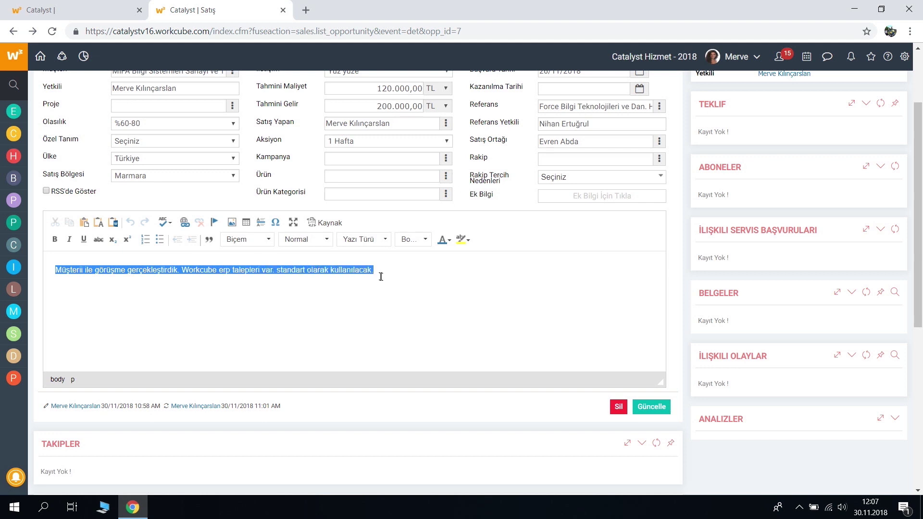
click(382, 274)
drag(255, 142, 284, 147)
click(288, 146)
scroll(406, 217, up, 2)
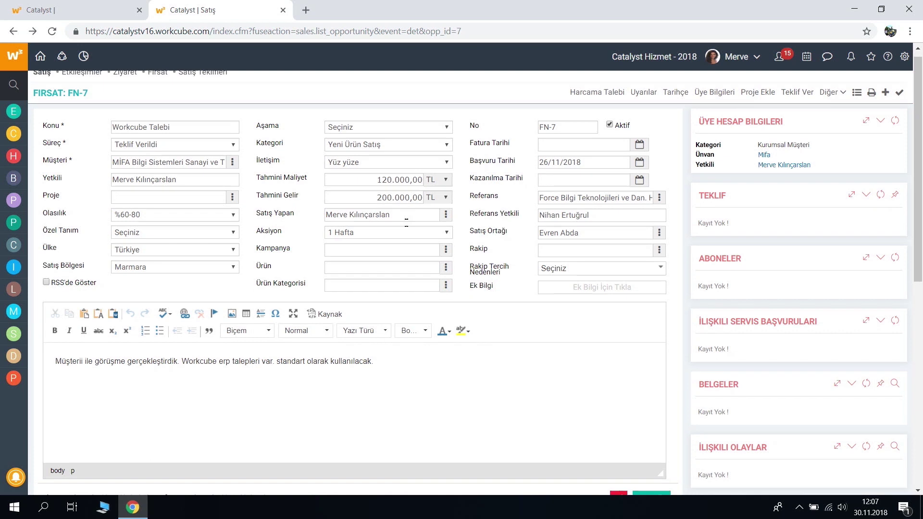
Start a new Takip record for the opportunity with the note "Müşteri telefonda tekrar görüştüm. Soruları yanıtlladım. Satış ihtimali yükseldi.".
scroll(406, 222, down, 2)
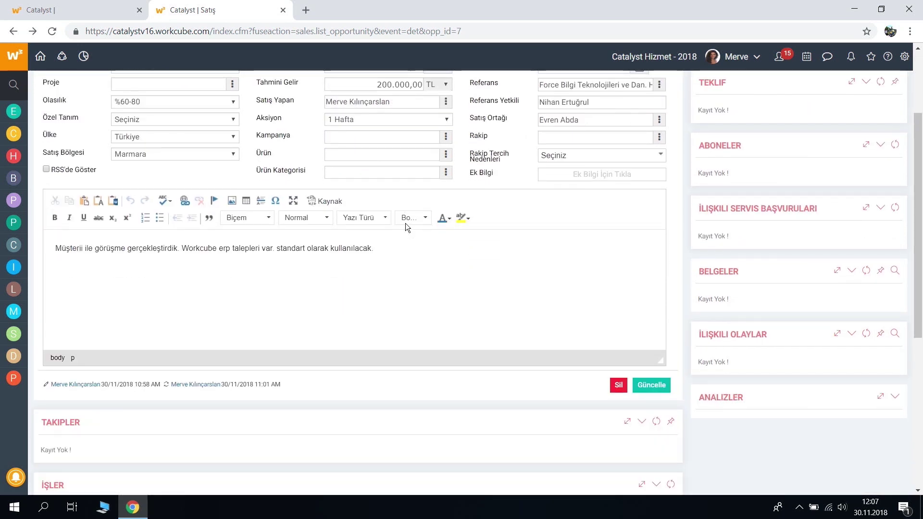
scroll(405, 223, down, 2)
scroll(410, 226, down, 2)
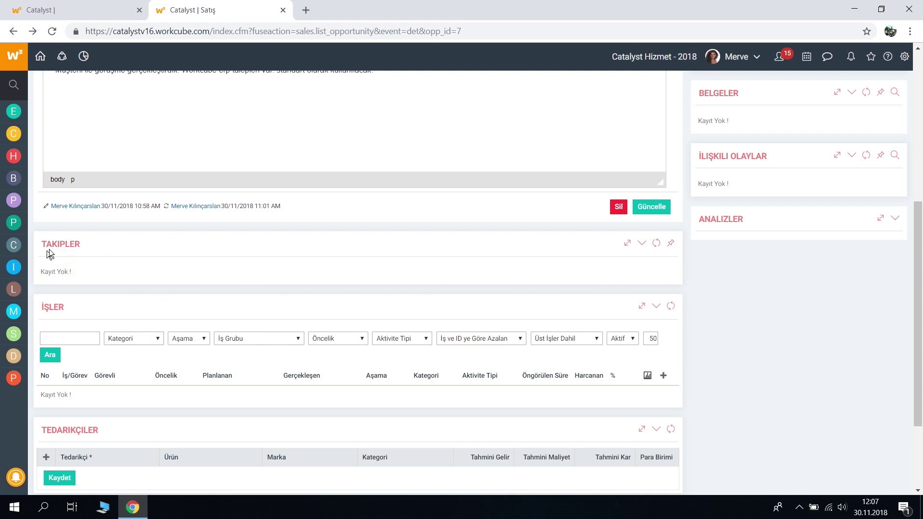
click(670, 244)
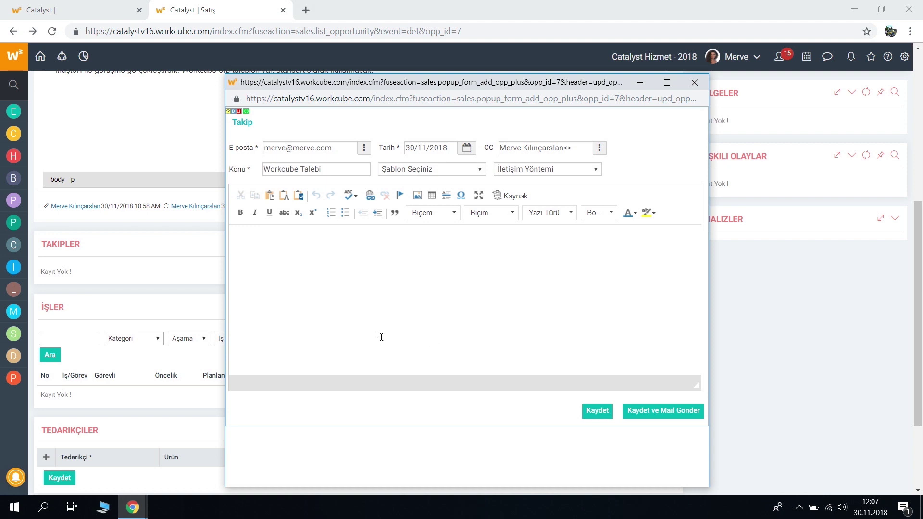
click(302, 242)
text(Müşteri telefonda tekrar görüştüm. Sorular)
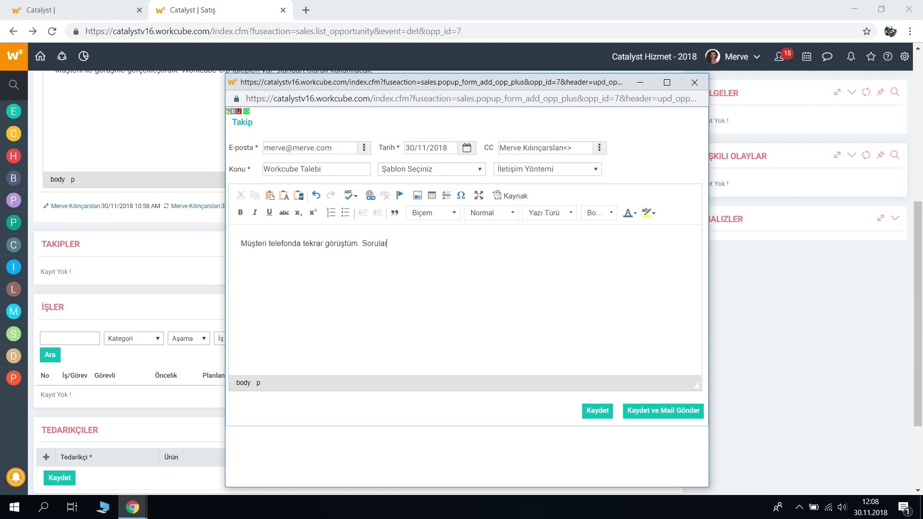
text(ı yanıtlladım. Satış ihtimali yükseldi.)
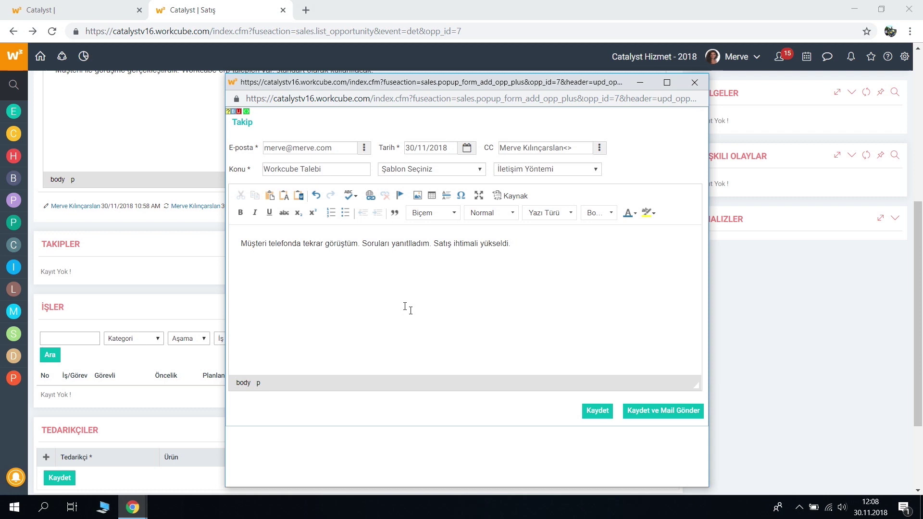
Check the follow-up's E-posta recipient and note text, and save the record without sending it by e-mail.
drag(333, 148, 267, 160)
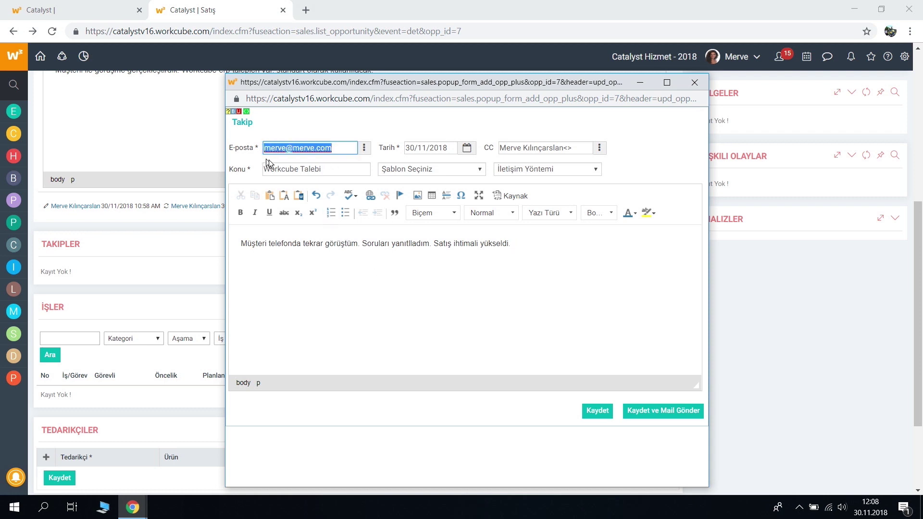
click(332, 159)
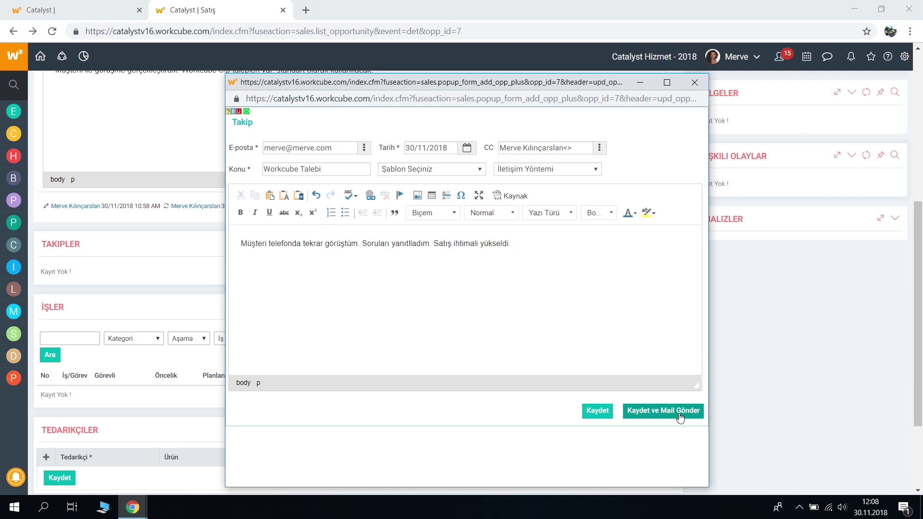
drag(529, 264, 519, 245)
click(269, 265)
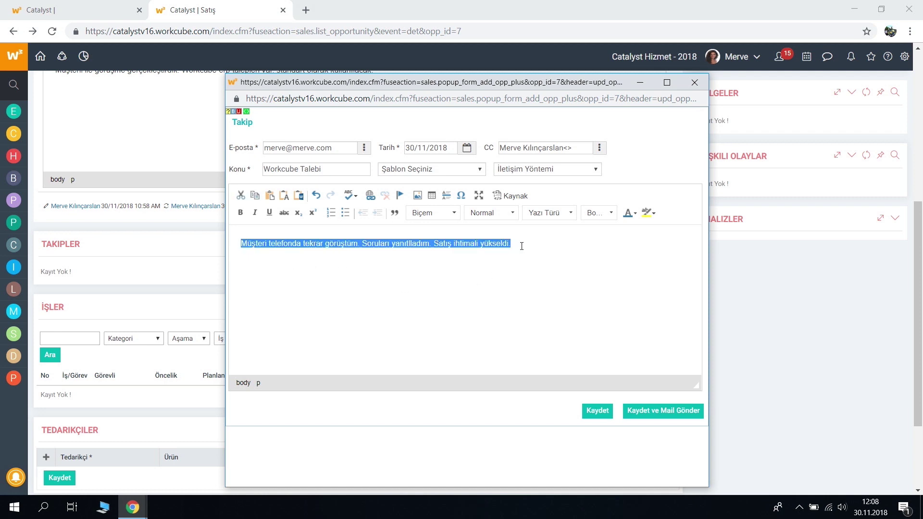
click(529, 247)
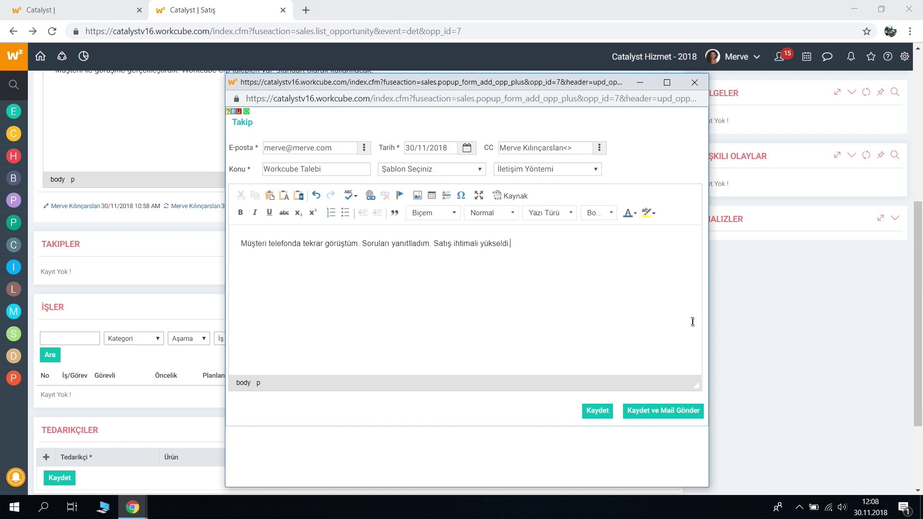
click(594, 410)
click(532, 168)
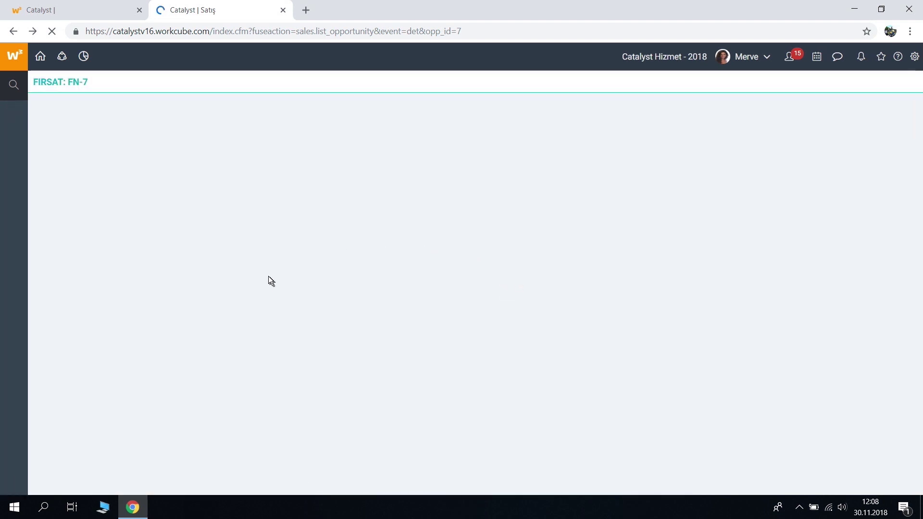
Examine the saved follow-up entry in the Takipler section and the opportunity's main fields.
scroll(149, 267, down, 2)
scroll(148, 268, down, 3)
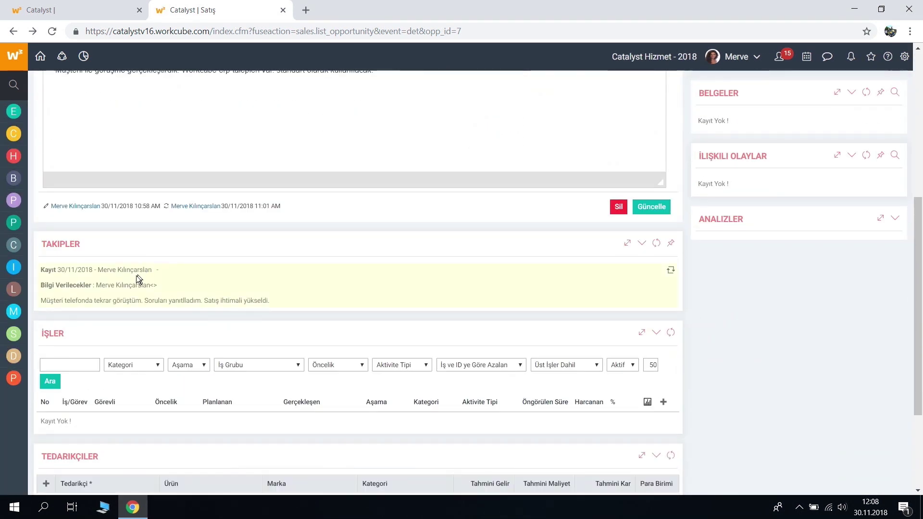
drag(40, 269, 275, 301)
click(292, 298)
scroll(337, 269, up, 6)
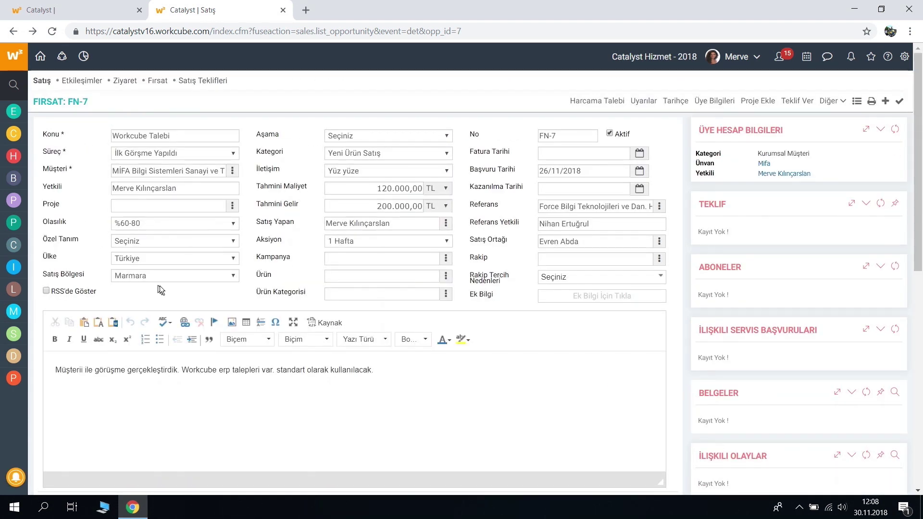
scroll(188, 288, down, 4)
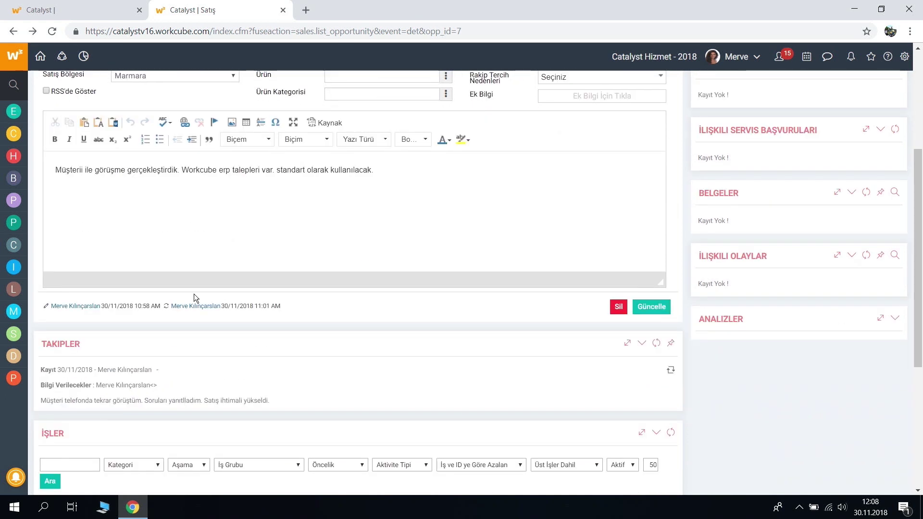
Review the opportunity's Takipler, İşler, Tedarikçiler and Rakipler sections and its additional functions.
scroll(195, 297, down, 2)
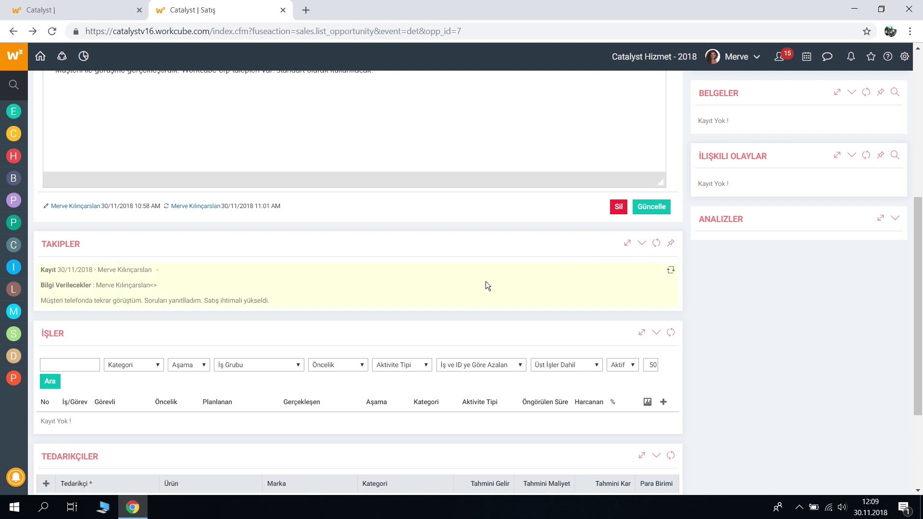
scroll(455, 291, down, 2)
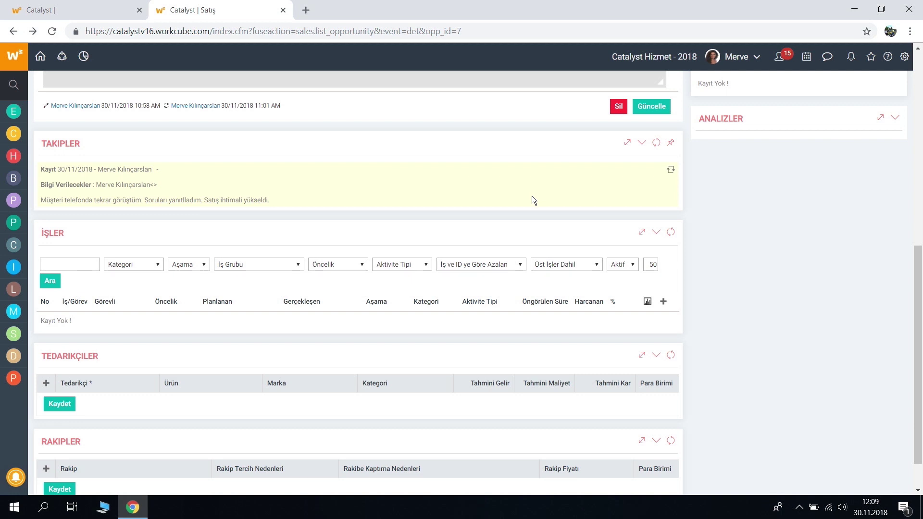
scroll(534, 200, down, 1)
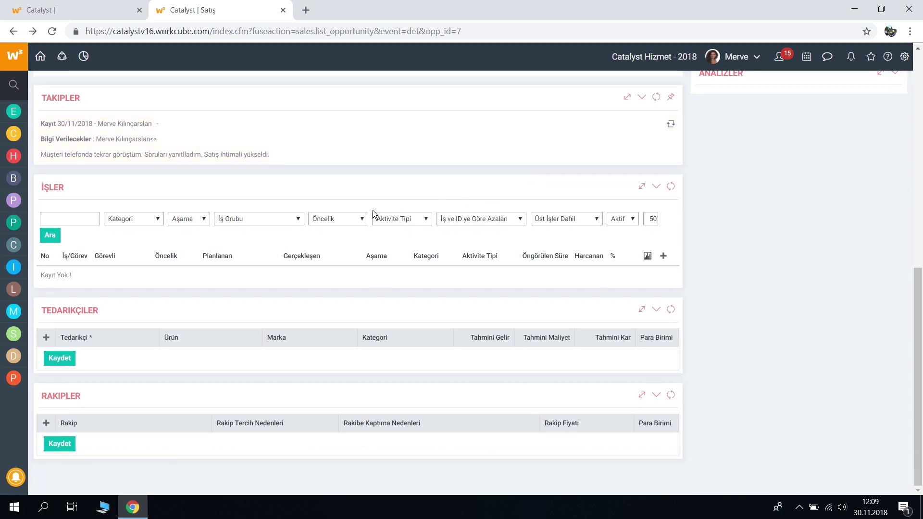
scroll(745, 228, up, 10)
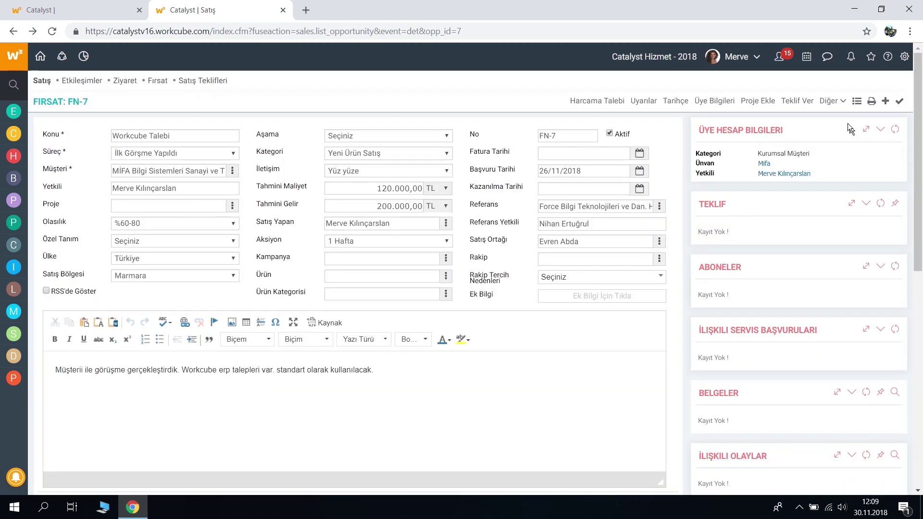
click(832, 102)
scroll(675, 217, down, 8)
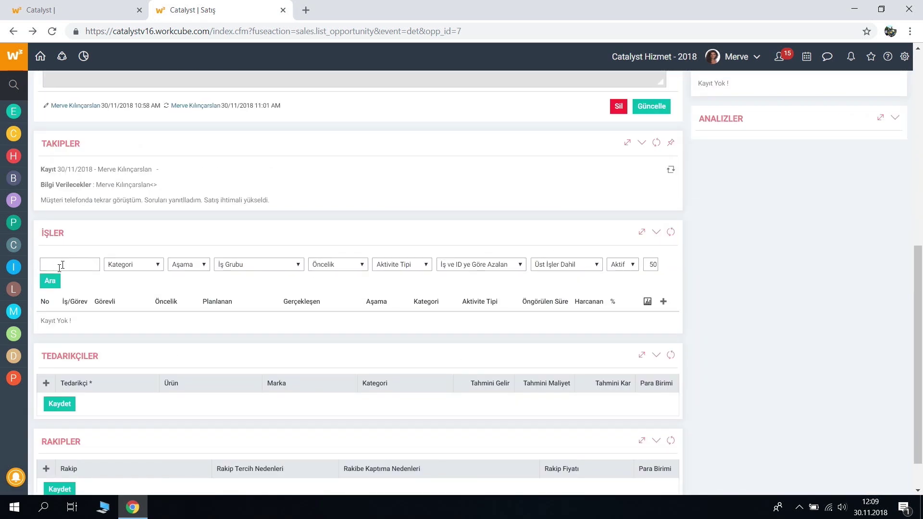
scroll(208, 298, down, 1)
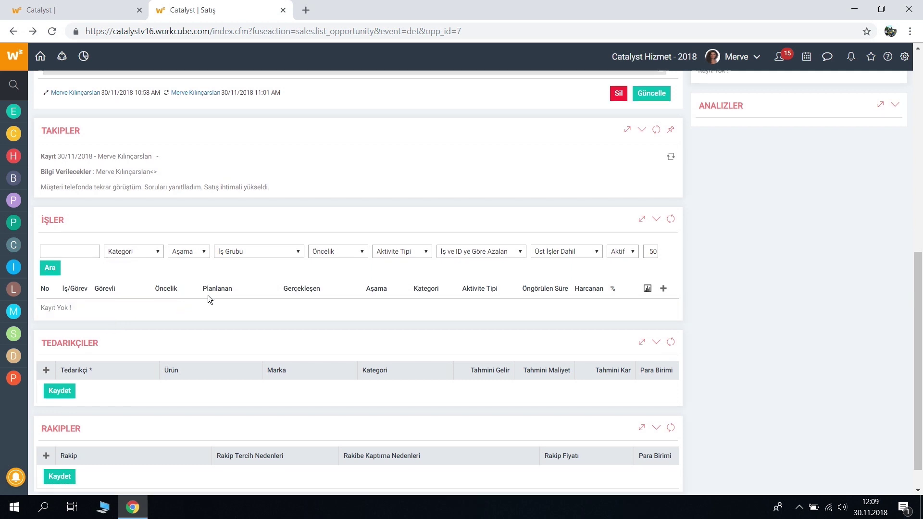
scroll(208, 297, down, 1)
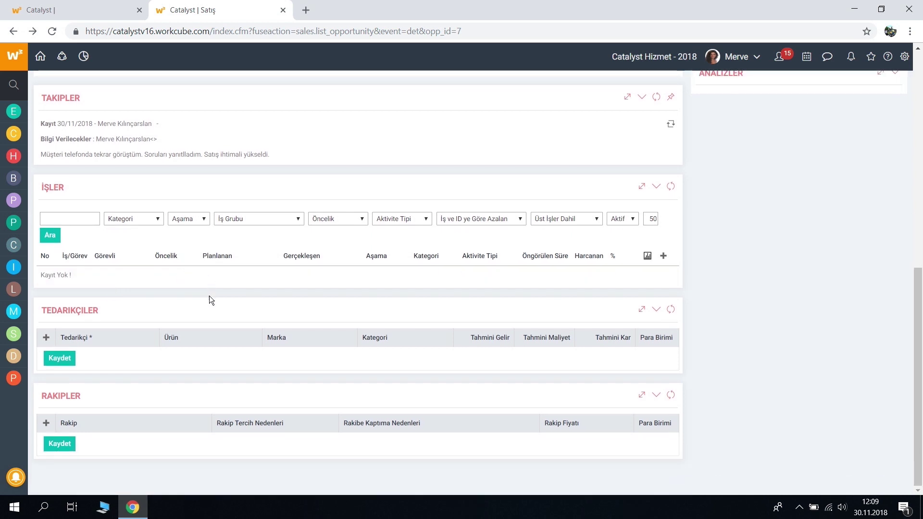
Add an empty row in the Tedarikçiler section, and view its supplier selection list without choosing a company.
click(47, 339)
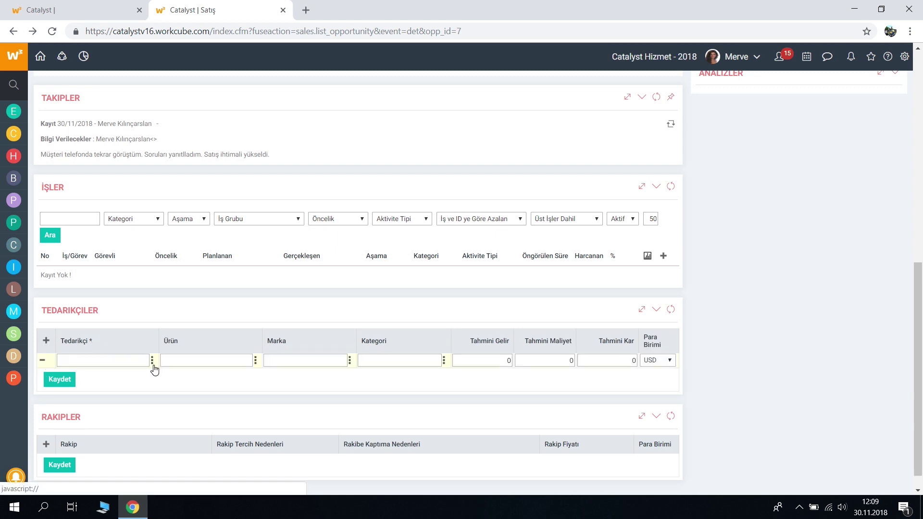
click(152, 362)
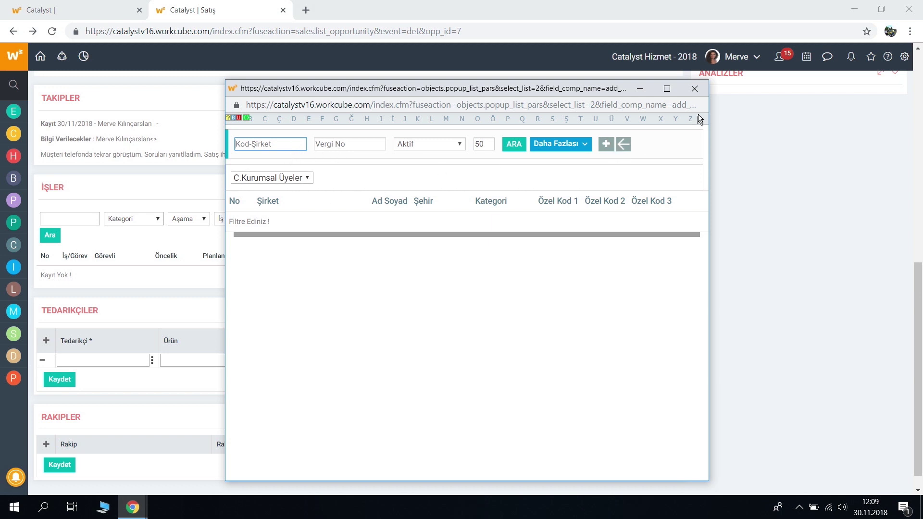
click(695, 89)
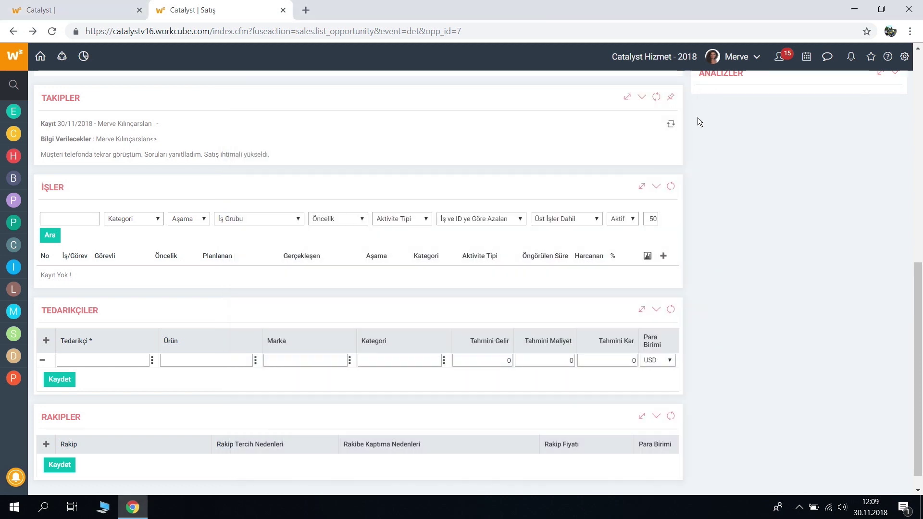
Add a row in the Rakipler section and choose Doku Tat Metal Sanayi ve Ticaret A.Ş. as the competitor.
scroll(698, 118, up, 9)
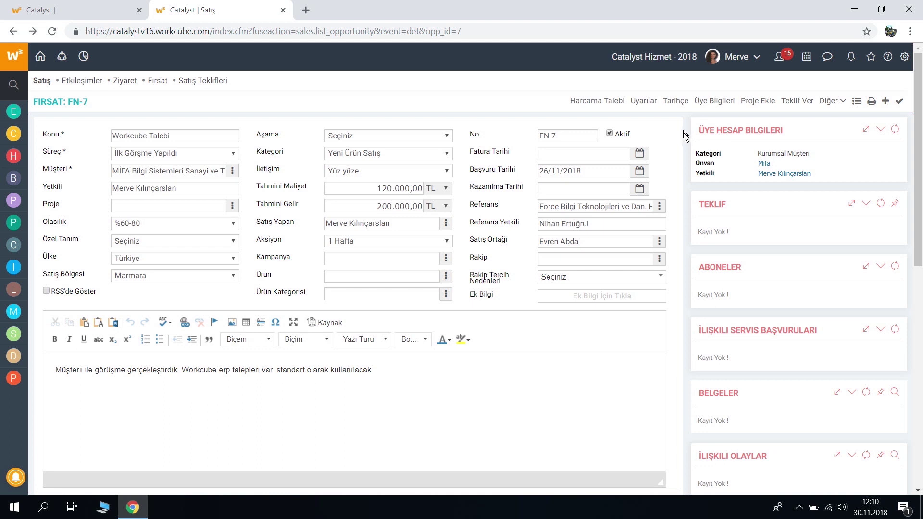
scroll(687, 170, down, 4)
scroll(685, 174, down, 2)
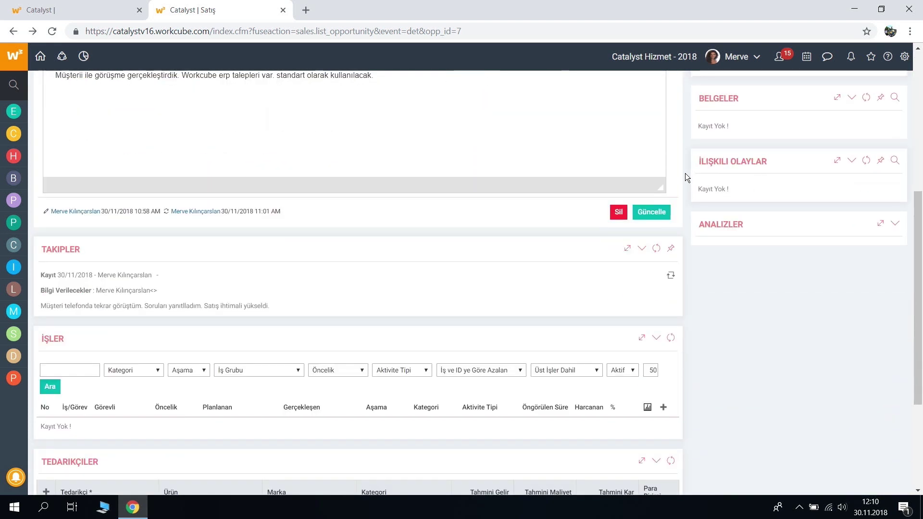
scroll(685, 174, down, 4)
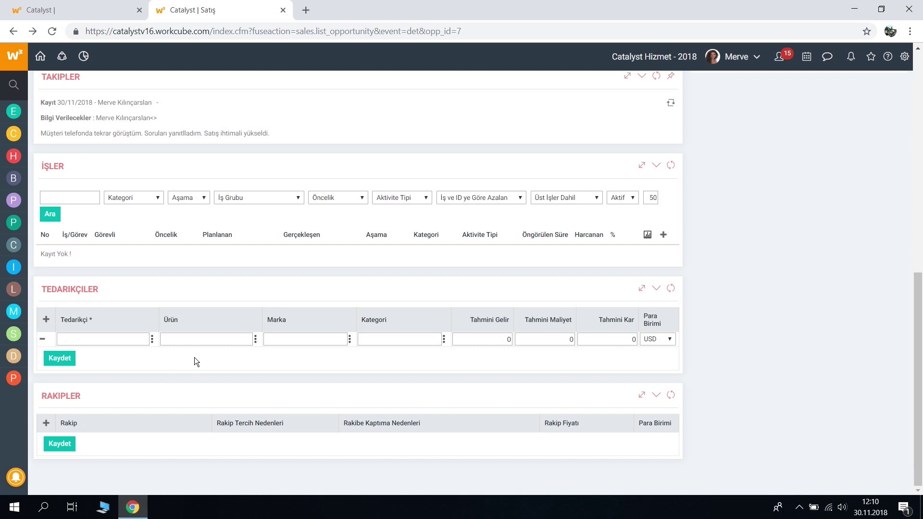
scroll(197, 362, up, 4)
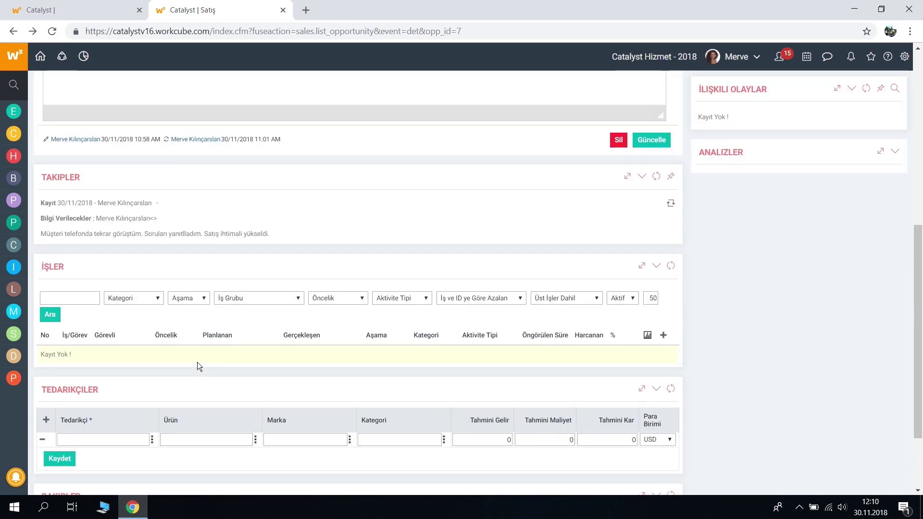
scroll(197, 362, down, 4)
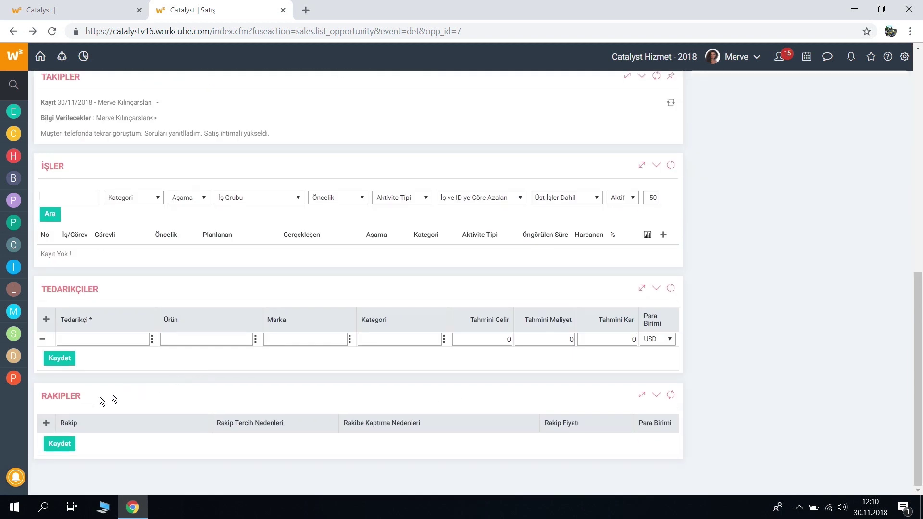
click(47, 423)
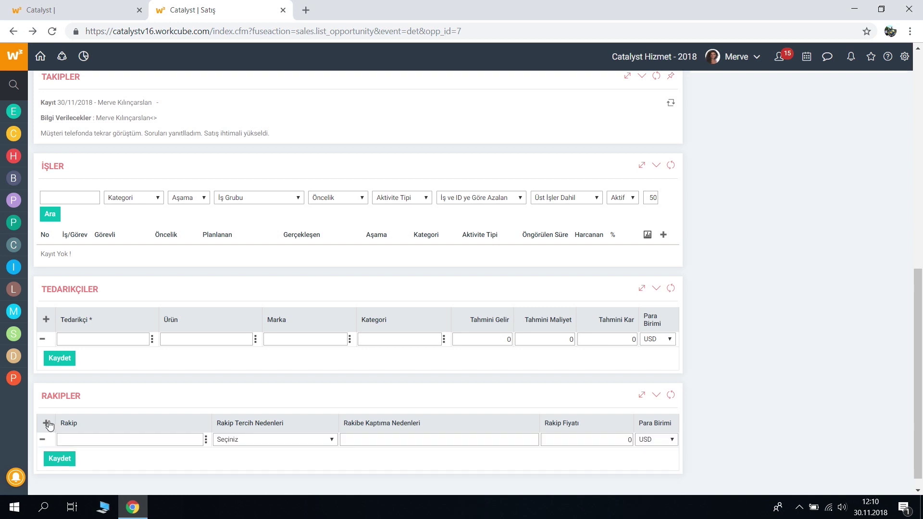
click(206, 443)
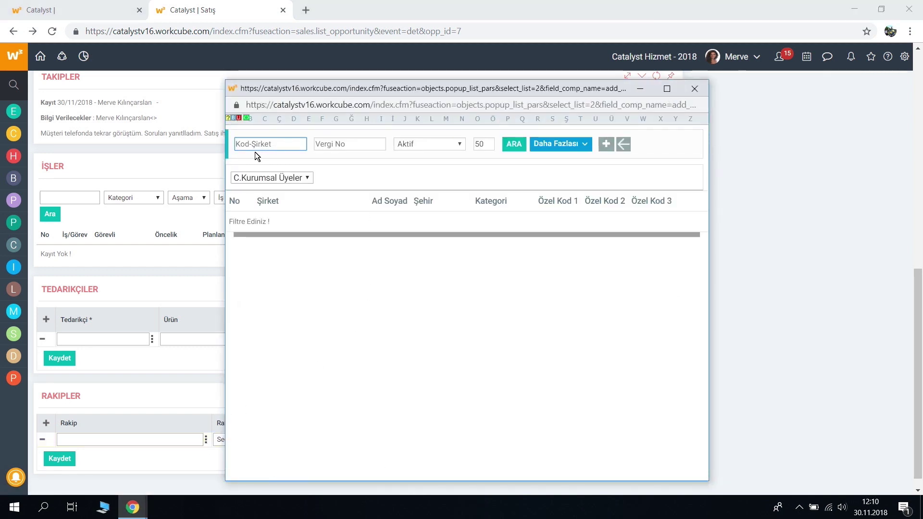
click(255, 145)
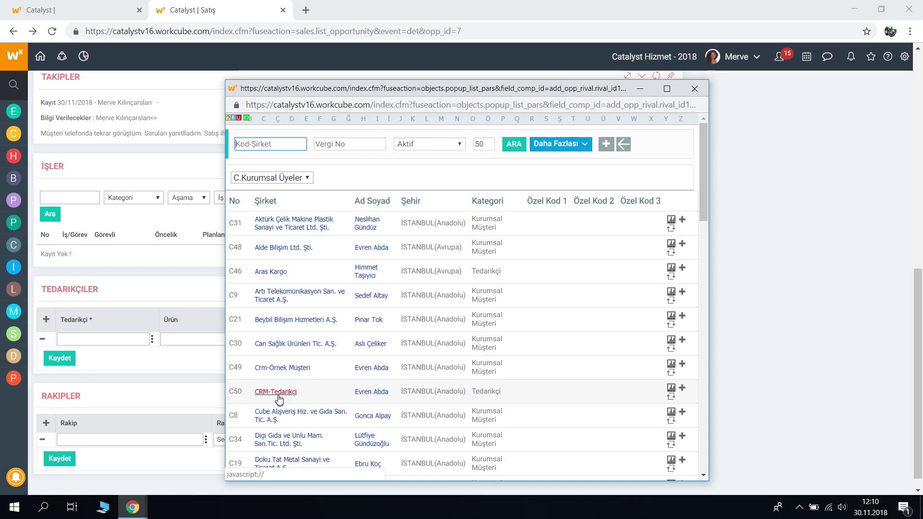
scroll(284, 379, down, 2)
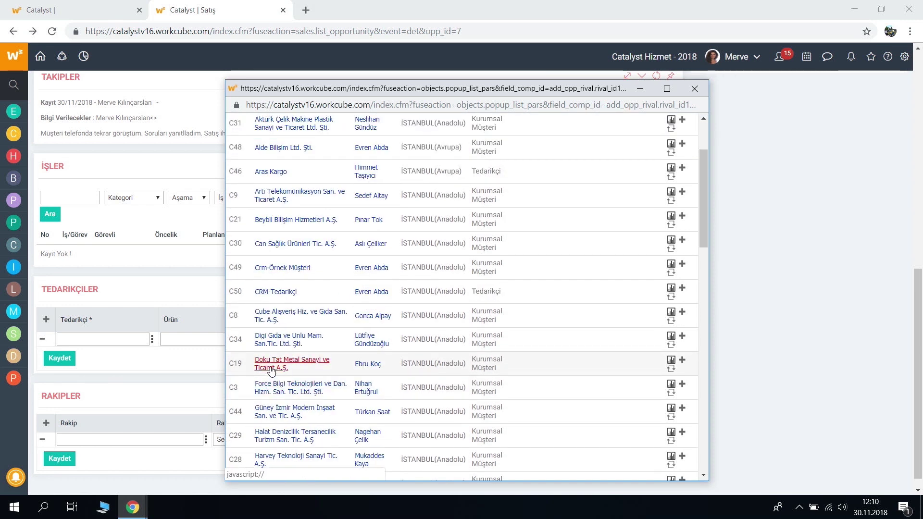
click(291, 363)
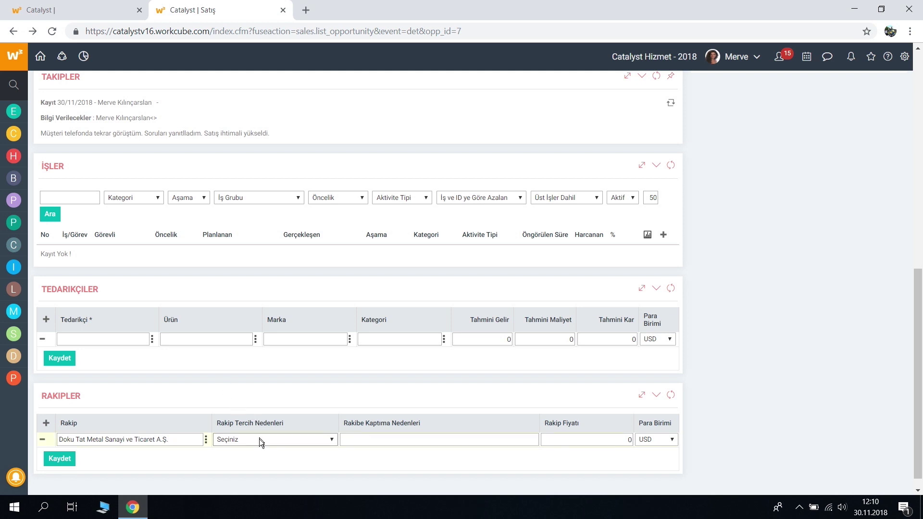
Examine the competitor's name and the available Rakip Tercih Nedenleri options in the Rakipler row.
drag(63, 439, 185, 440)
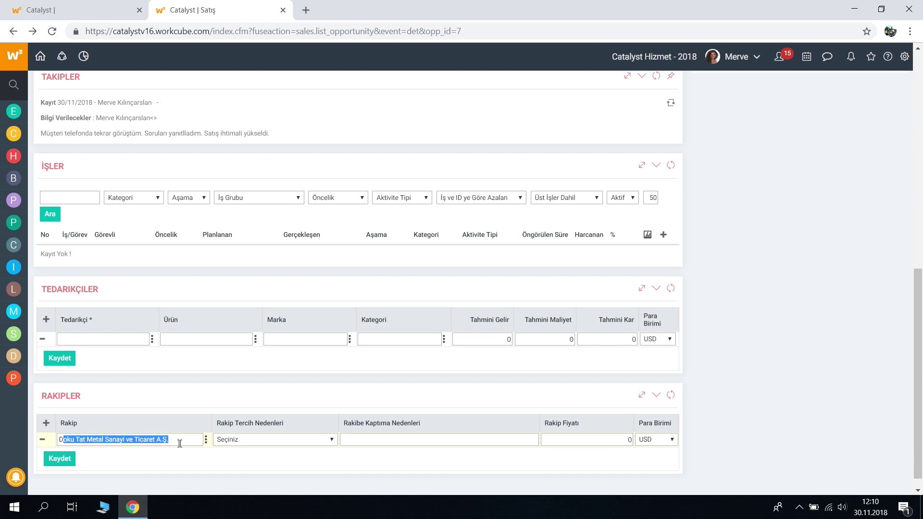
click(201, 443)
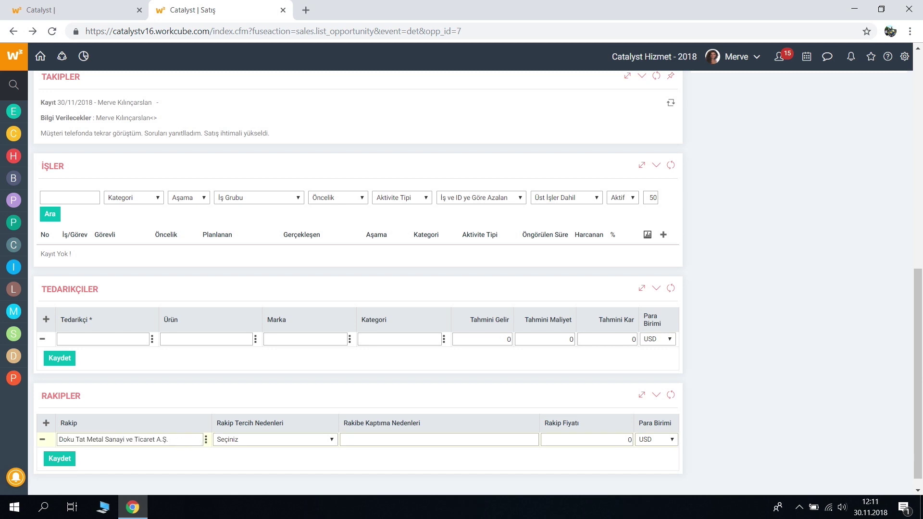
click(258, 440)
click(258, 441)
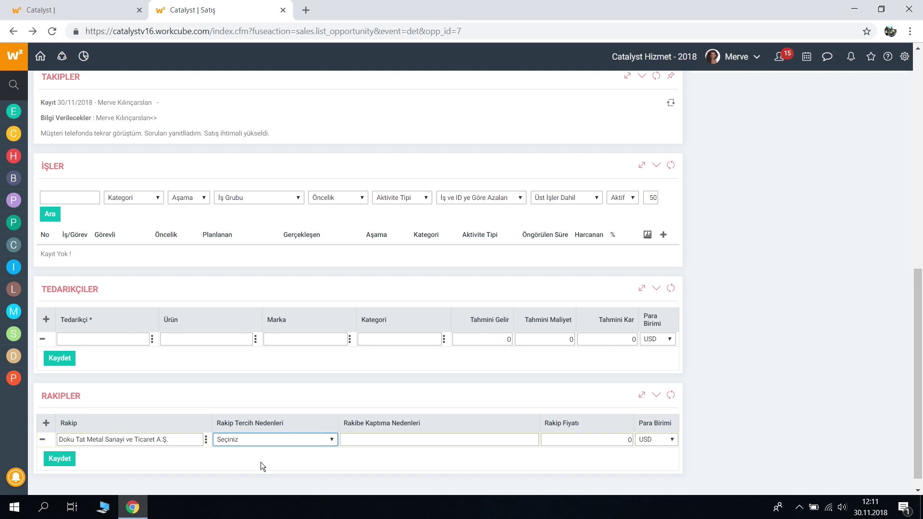
click(255, 440)
click(254, 440)
click(255, 440)
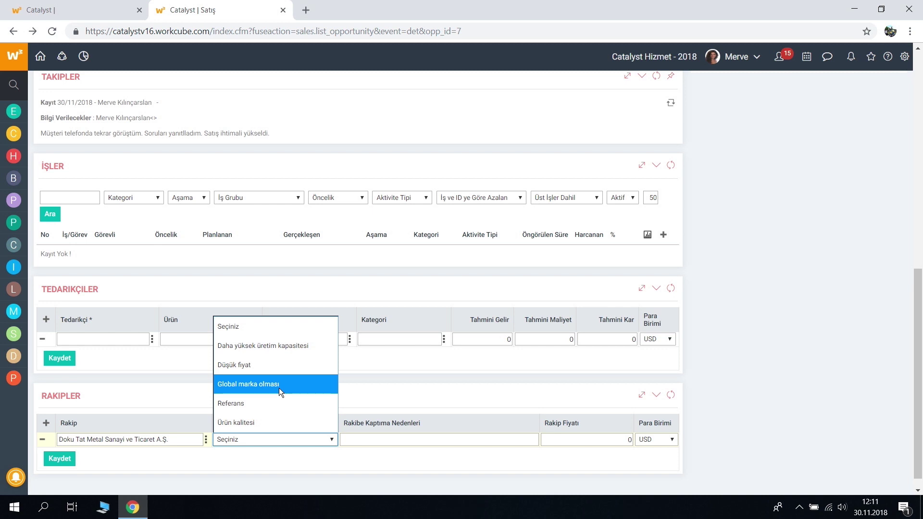
click(243, 396)
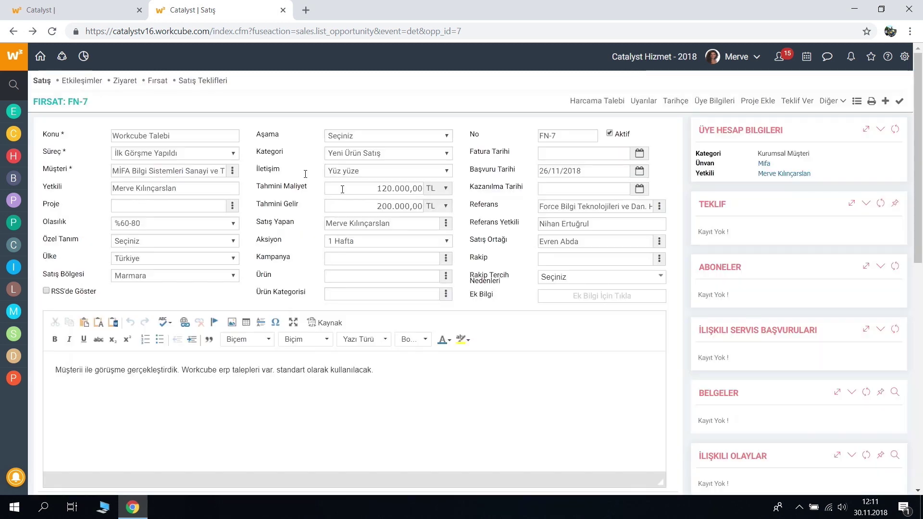
Open the Fırsat list in a new browser tab and list all active opportunities without further filters.
right_click(159, 89)
click(192, 87)
click(318, 17)
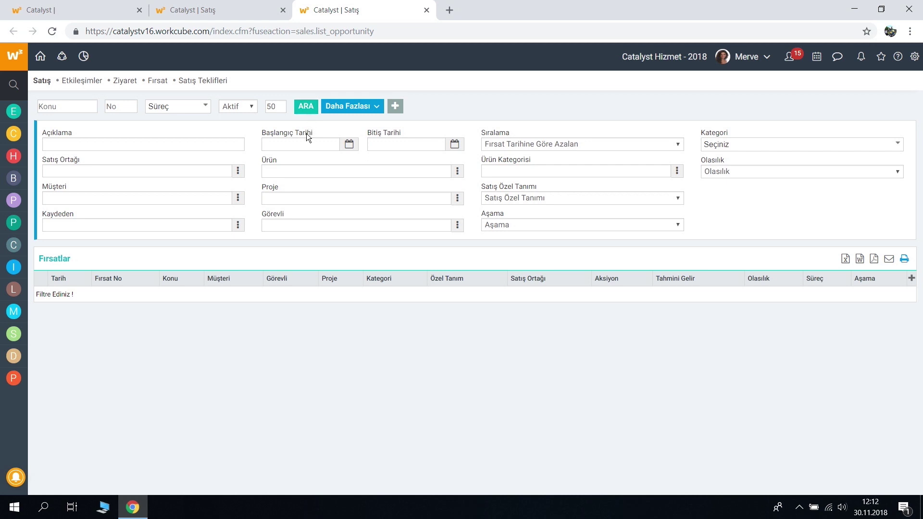
click(306, 106)
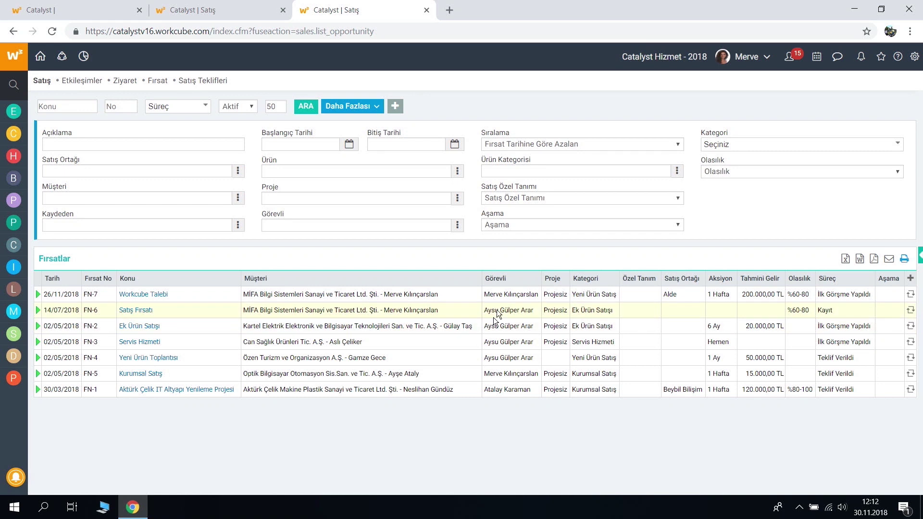
Examine the category, sales partner, process and Takipler entry of the Workcube Talebi opportunity in the list.
drag(576, 294, 614, 296)
drag(691, 293, 662, 295)
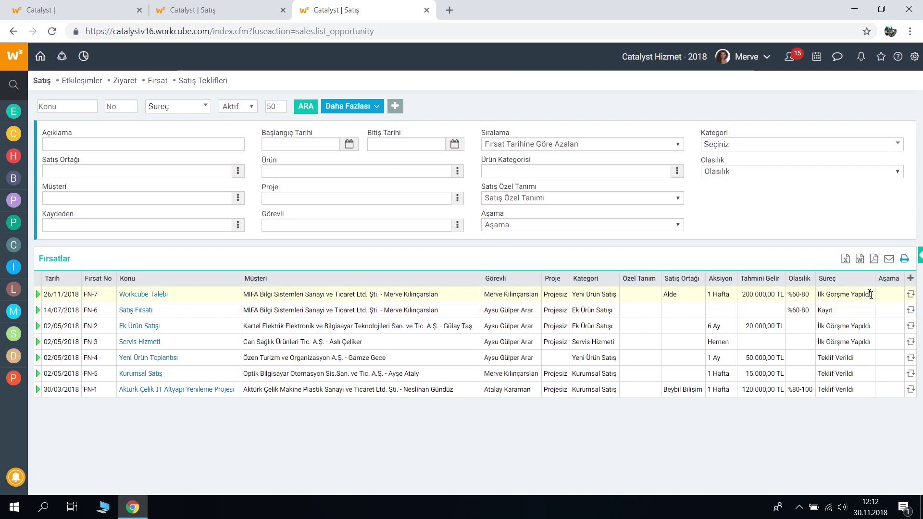
drag(872, 295, 819, 297)
click(835, 295)
click(38, 295)
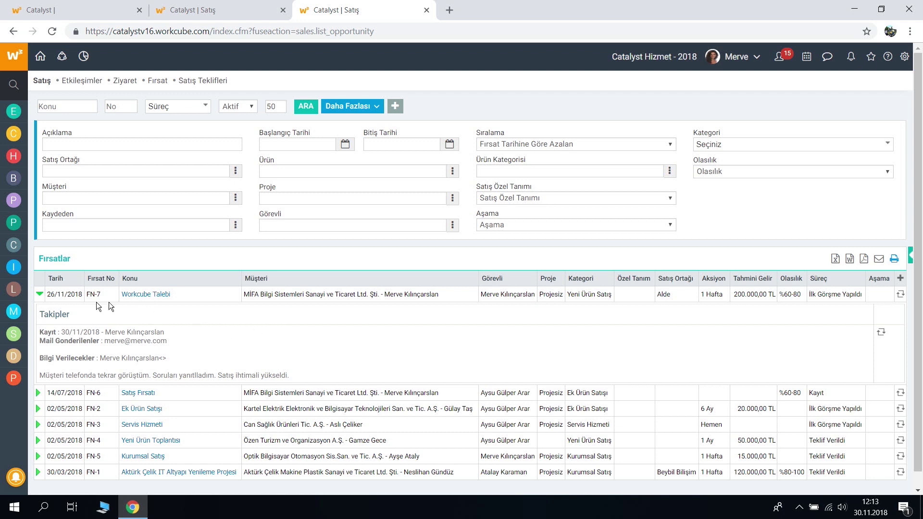
click(62, 314)
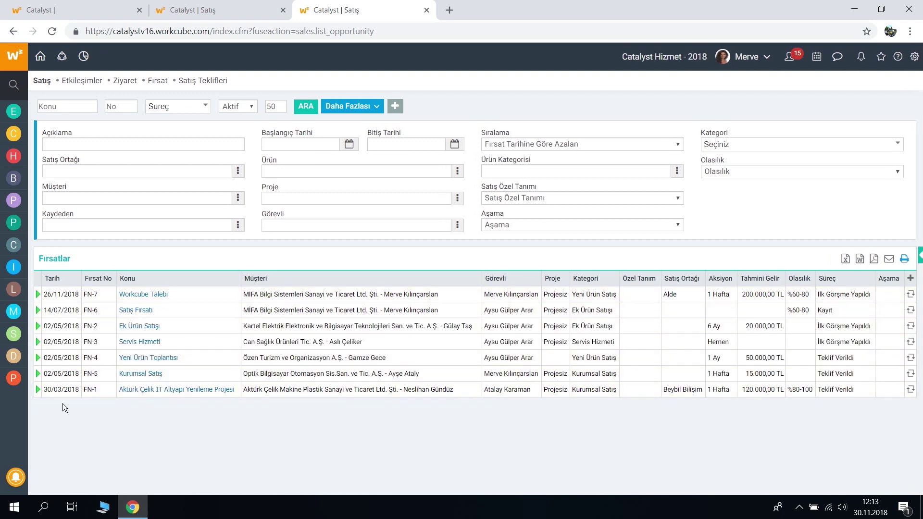
Expand the Aktürk Çelik IT Altyapı Yenileme Projesi opportunity and read its Takipler entries.
click(37, 389)
scroll(120, 394, down, 2)
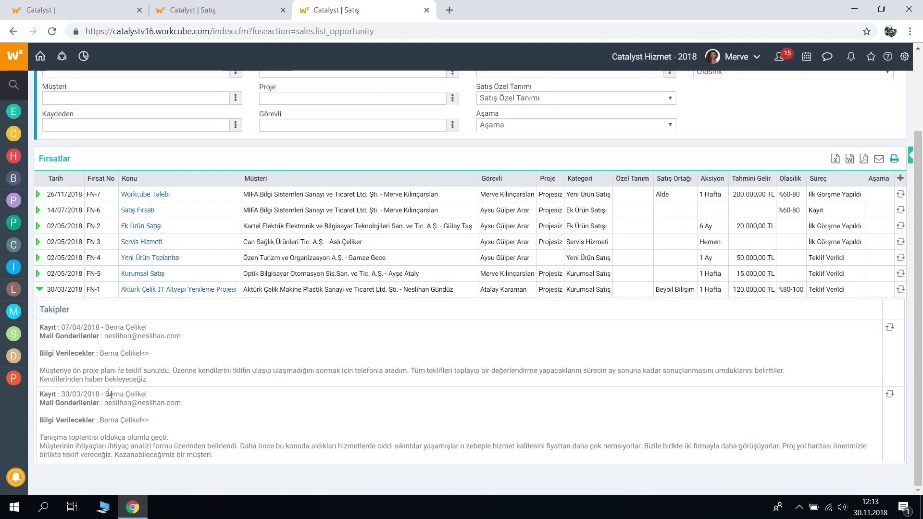
scroll(109, 393, up, 2)
scroll(108, 382, down, 2)
drag(151, 384, 45, 329)
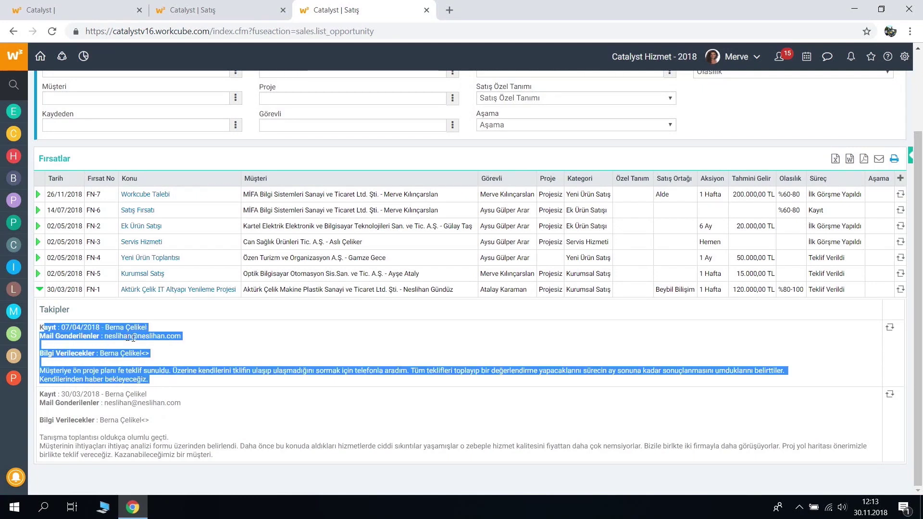
click(192, 350)
scroll(432, 348, up, 2)
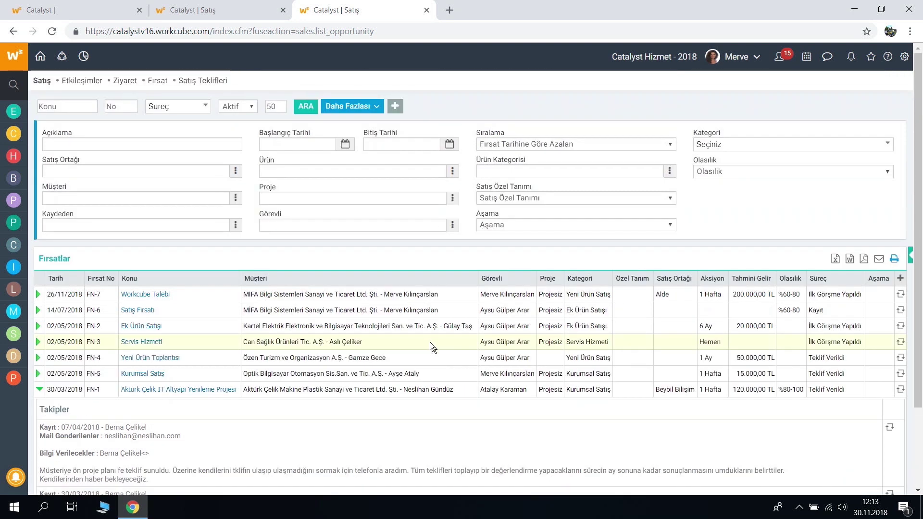